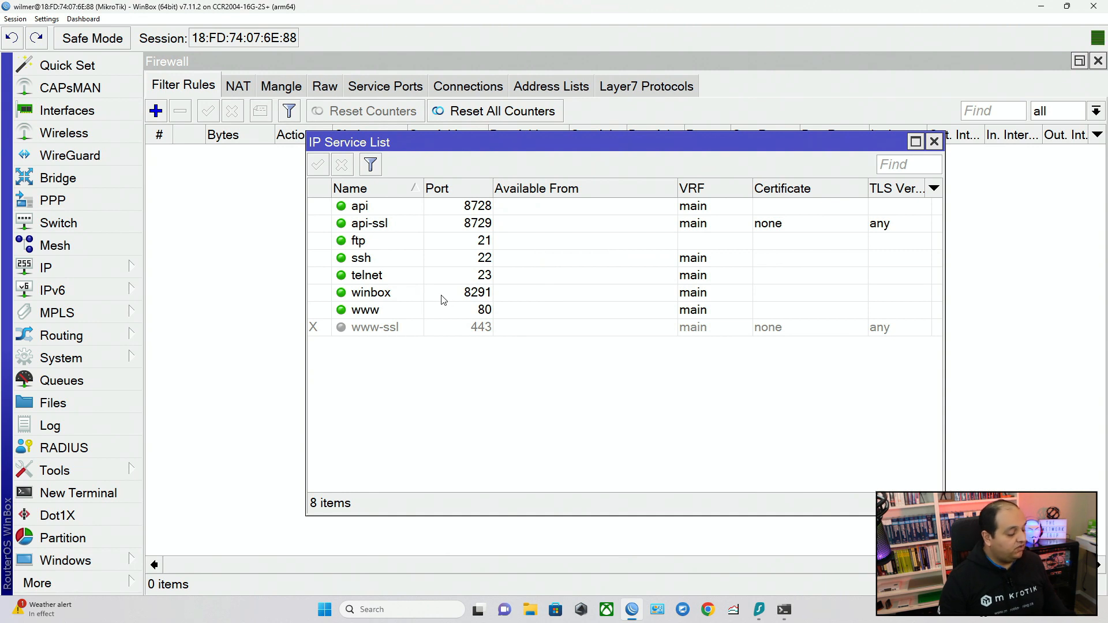
Disable every IP service in the list except ssh and winbox.
{"action": "left_click", "coordinate": [421, 297]}
{"action": "left_click", "coordinate": [406, 259], "text": "ctrl"}
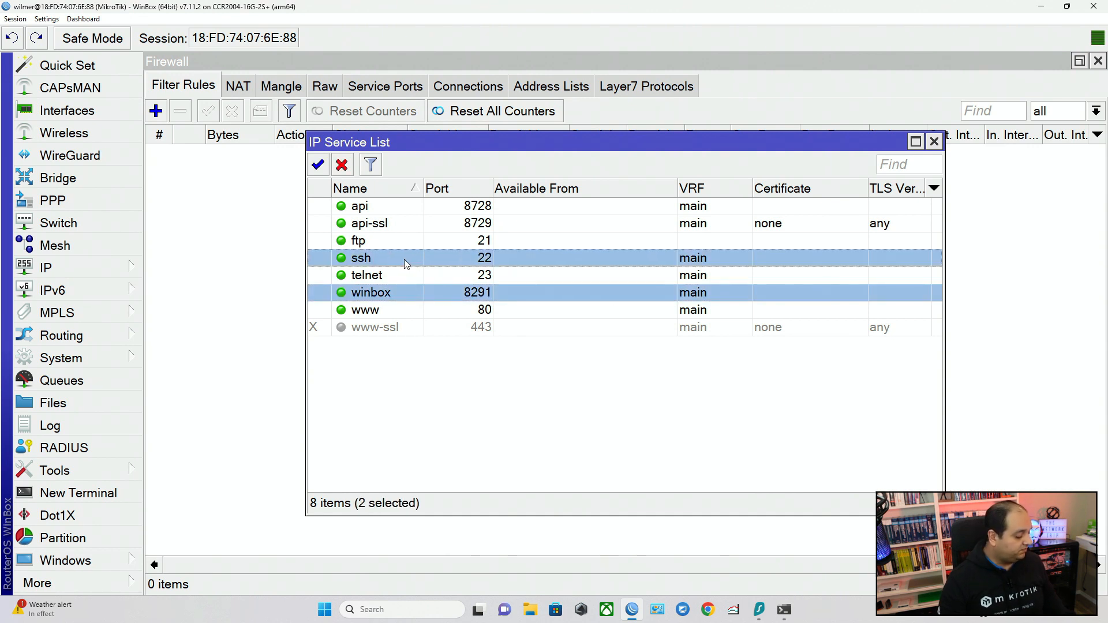
{"action": "left_click", "coordinate": [404, 258]}
{"action": "key", "text": "ctrl+a"}
{"action": "left_click", "coordinate": [393, 258], "text": "ctrl"}
{"action": "left_click", "coordinate": [400, 292], "text": "ctrl"}
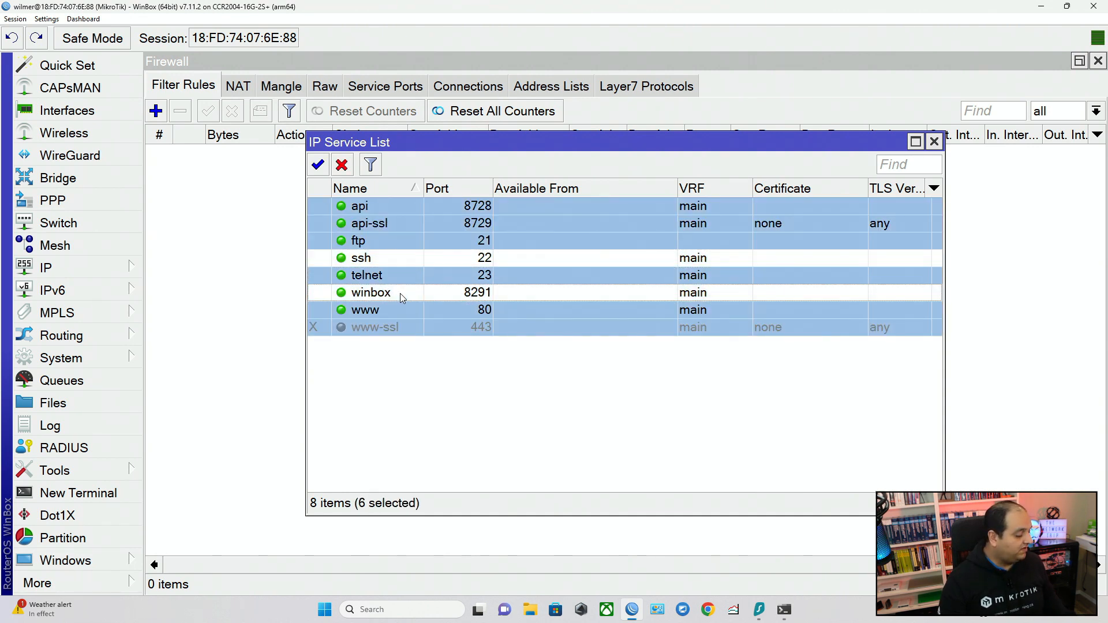
{"action": "left_click", "coordinate": [344, 169]}
{"action": "left_click", "coordinate": [524, 478]}
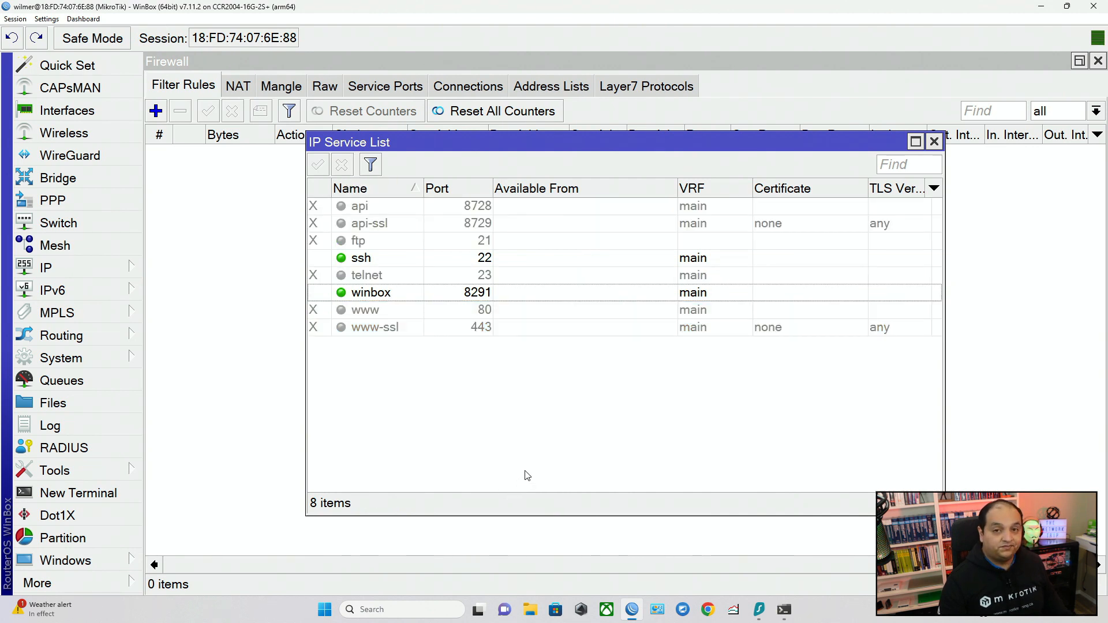
Review the ssh and winbox service ports, inspect the ssh service's settings without changing them, and close the service list.
{"action": "left_click", "coordinate": [484, 269]}
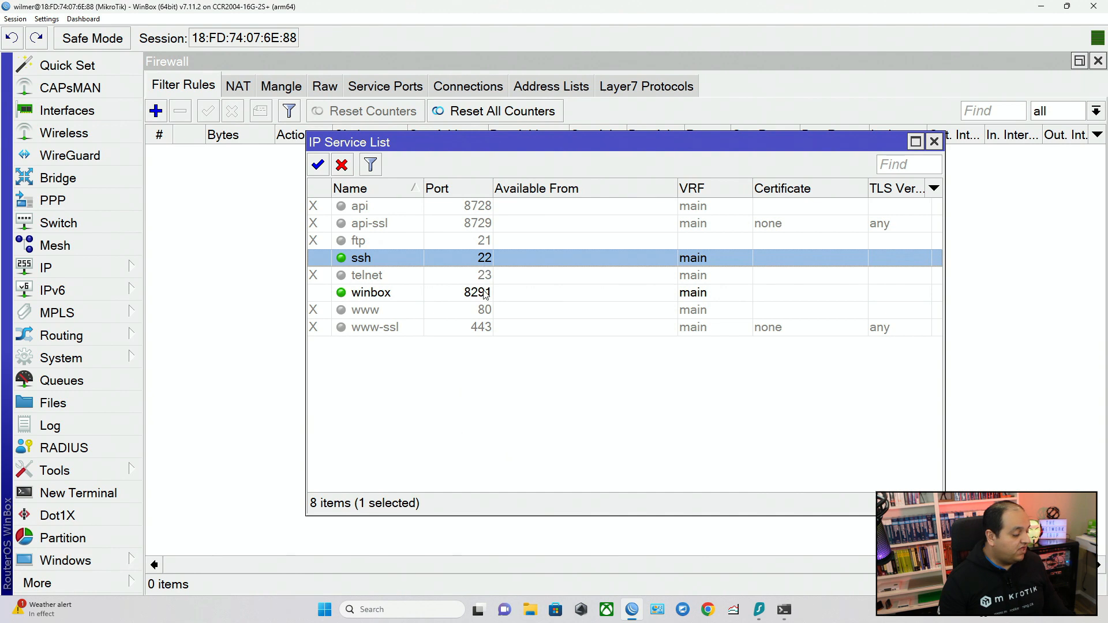
{"action": "left_click", "coordinate": [486, 292]}
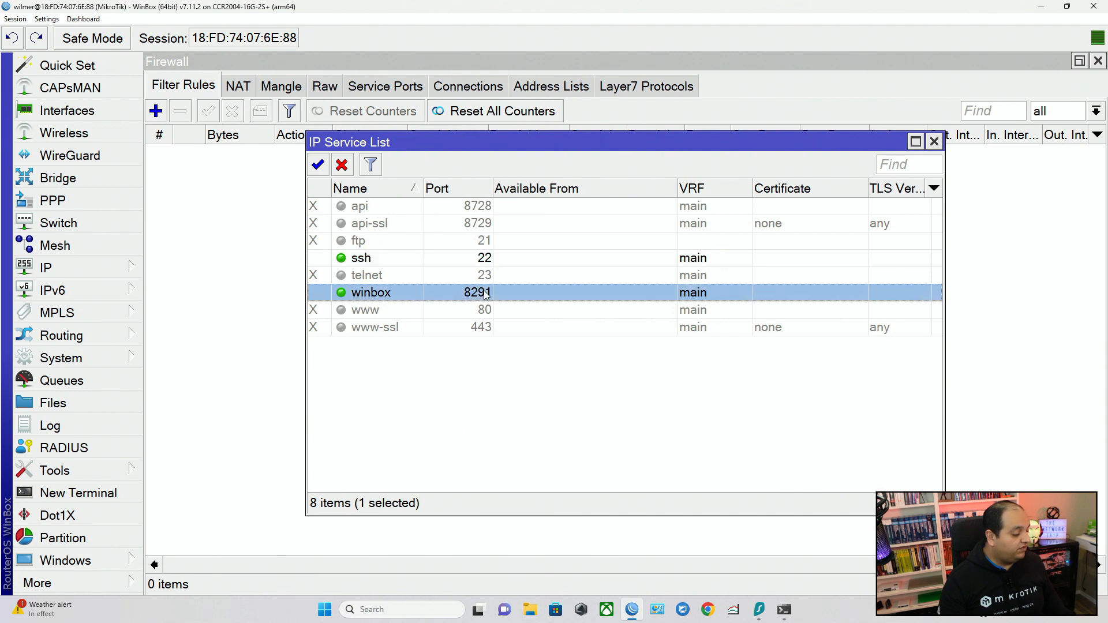
{"action": "double_click", "coordinate": [497, 258]}
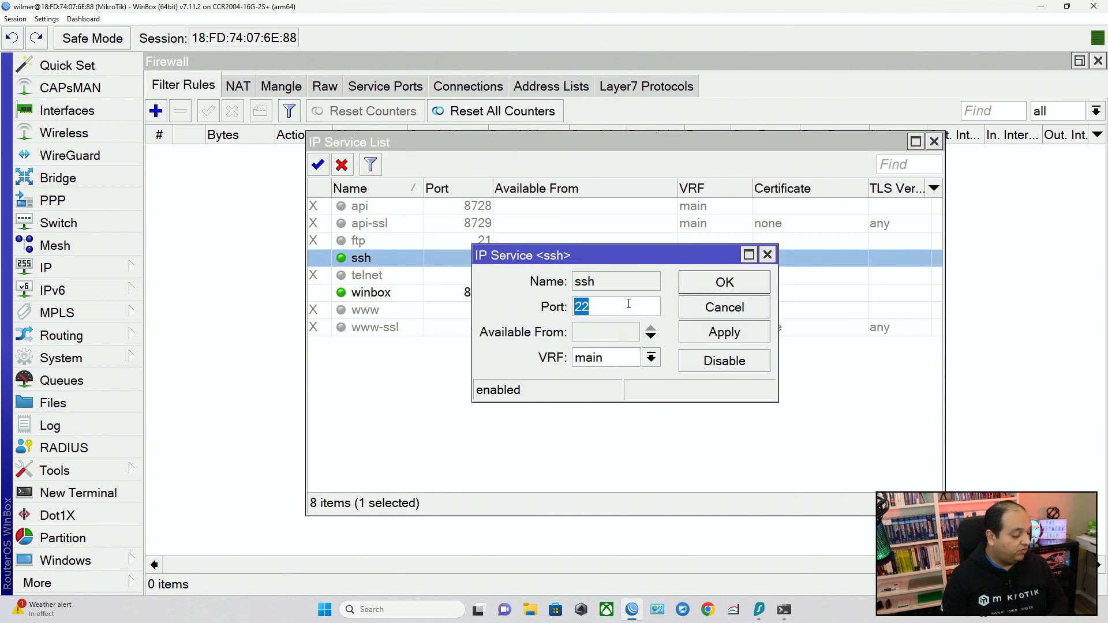
{"action": "key", "text": "Escape"}
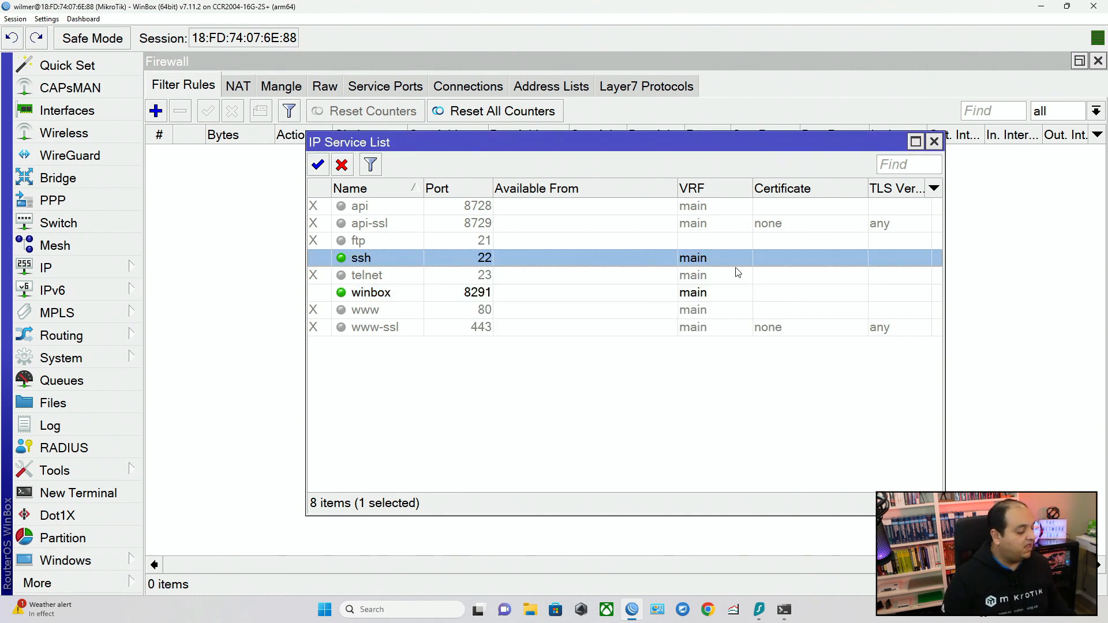
{"action": "left_click", "coordinate": [935, 142]}
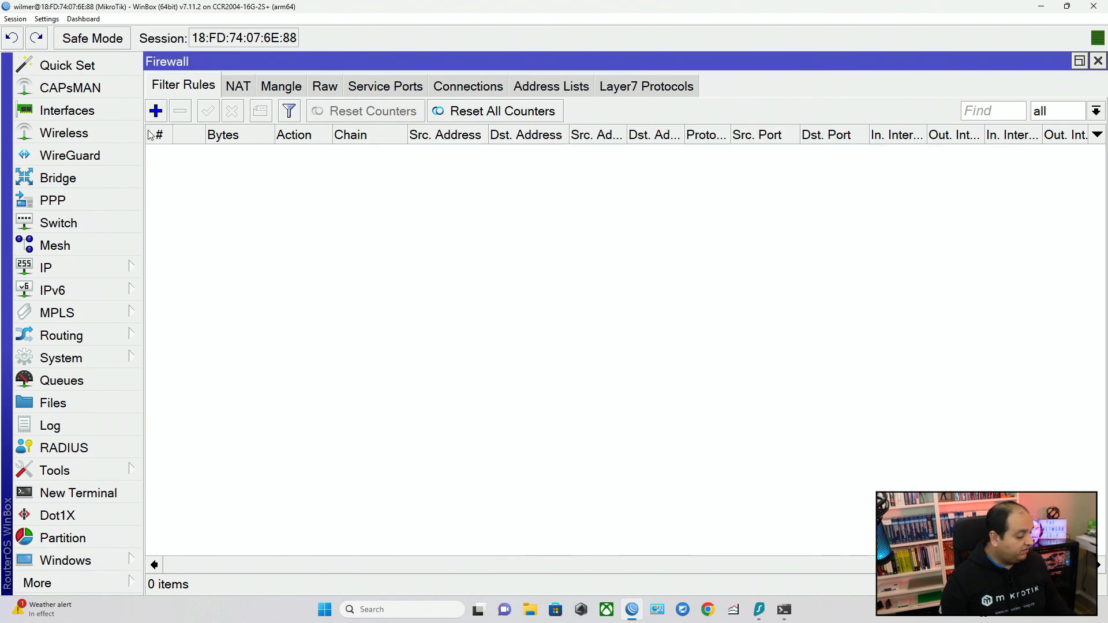
Add a firewall filter rule on the input chain accepting TCP traffic to destination port 22.
{"action": "left_click", "coordinate": [156, 110]}
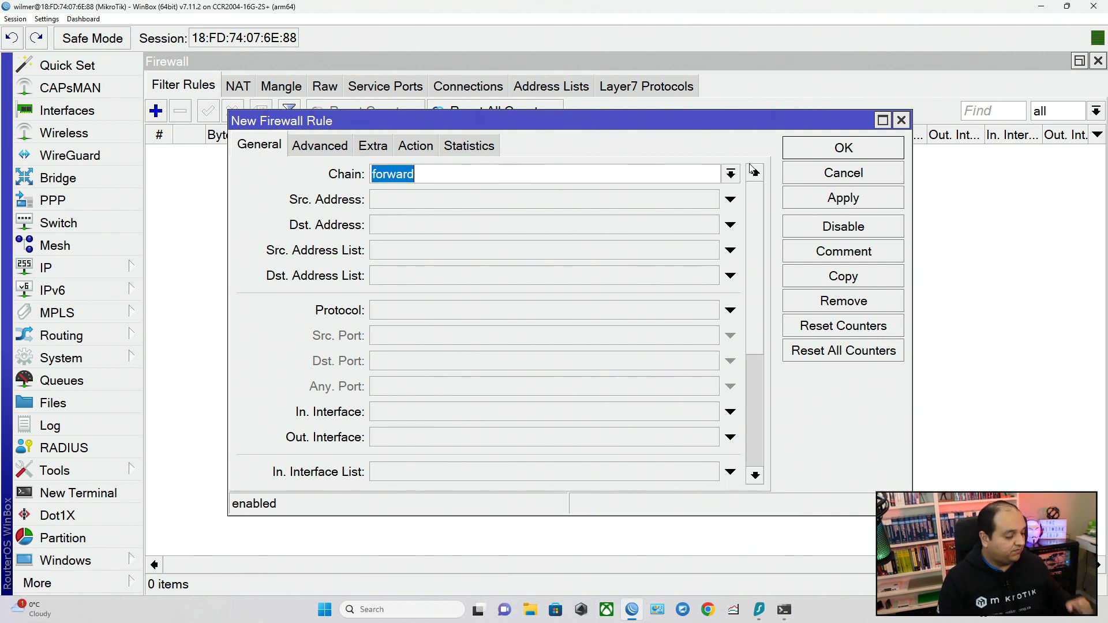
{"action": "left_click", "coordinate": [732, 175]}
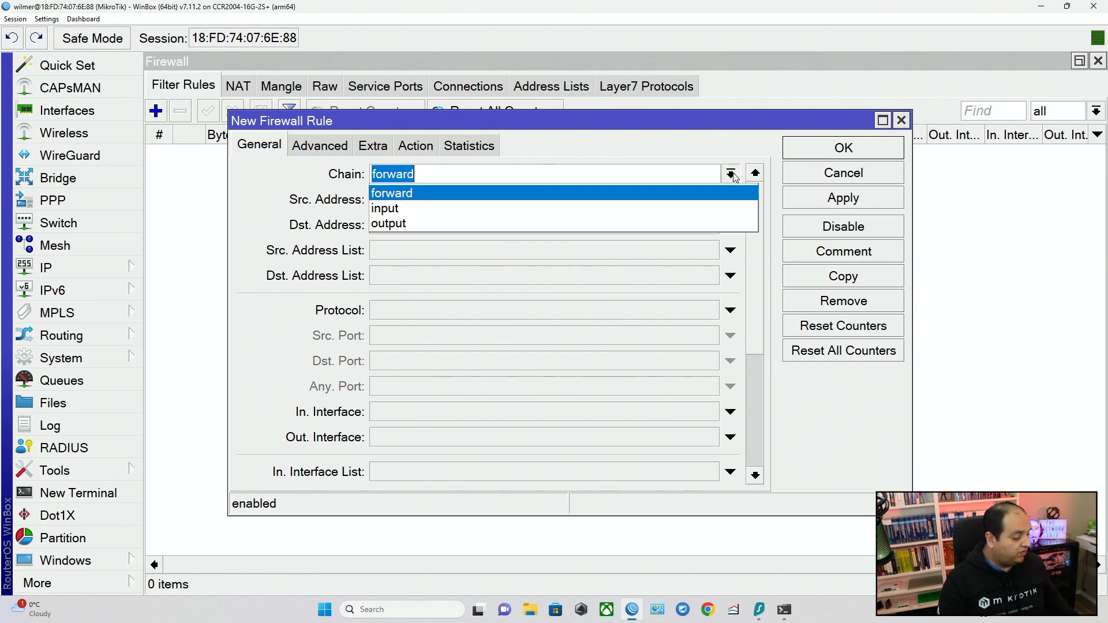
{"action": "left_click", "coordinate": [724, 205]}
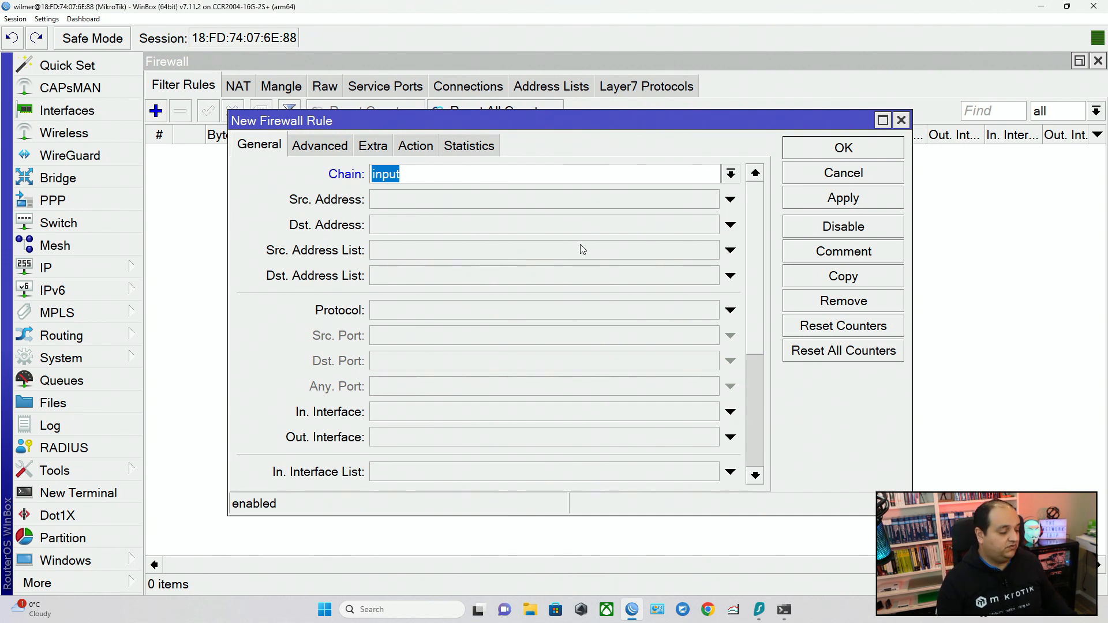
{"action": "left_click", "coordinate": [434, 309]}
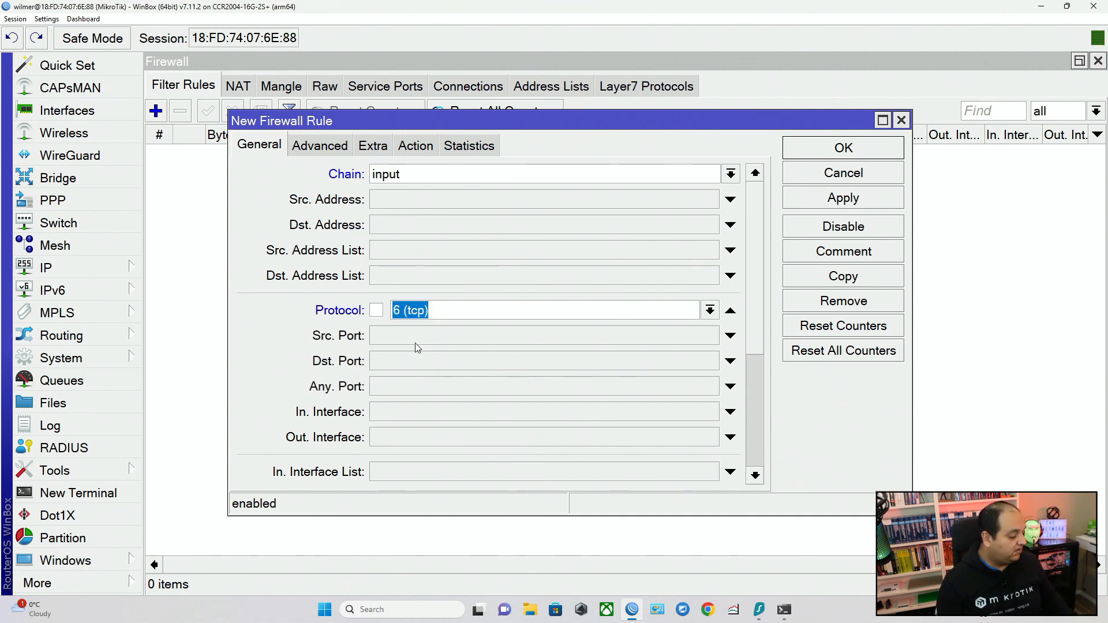
{"action": "left_click", "coordinate": [409, 361]}
{"action": "type", "text": "22"}
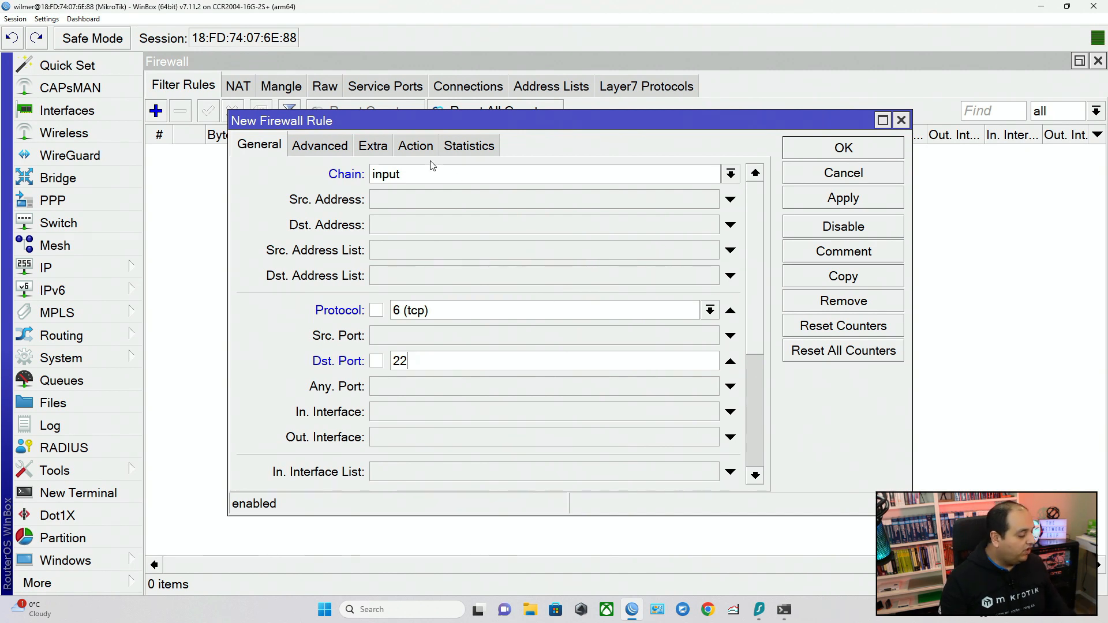
{"action": "left_click", "coordinate": [417, 147]}
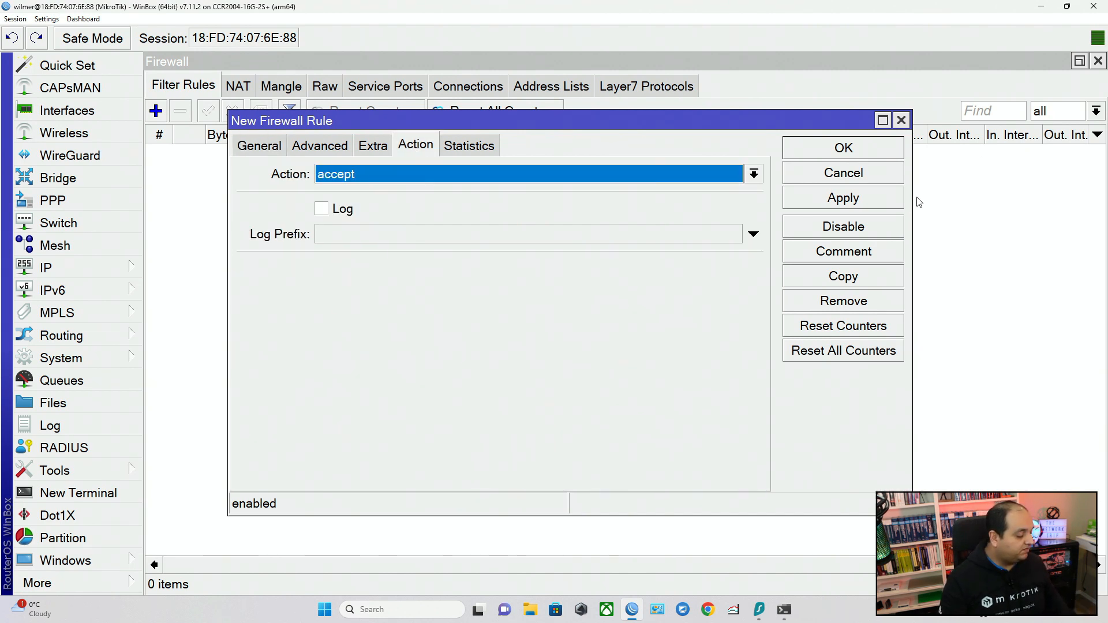
{"action": "left_click", "coordinate": [881, 199]}
Comment the port 22 rule as "Accept SSH" and save it.
{"action": "left_click", "coordinate": [858, 254]}
{"action": "type", "text": "Acce"}
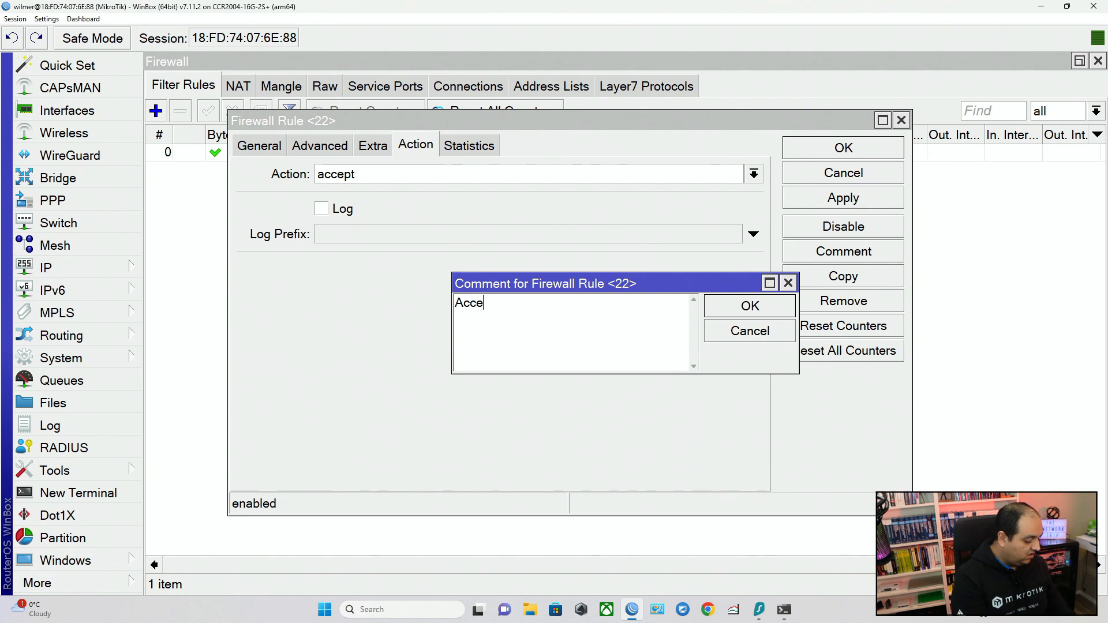
{"action": "type", "text": "pt SS"}
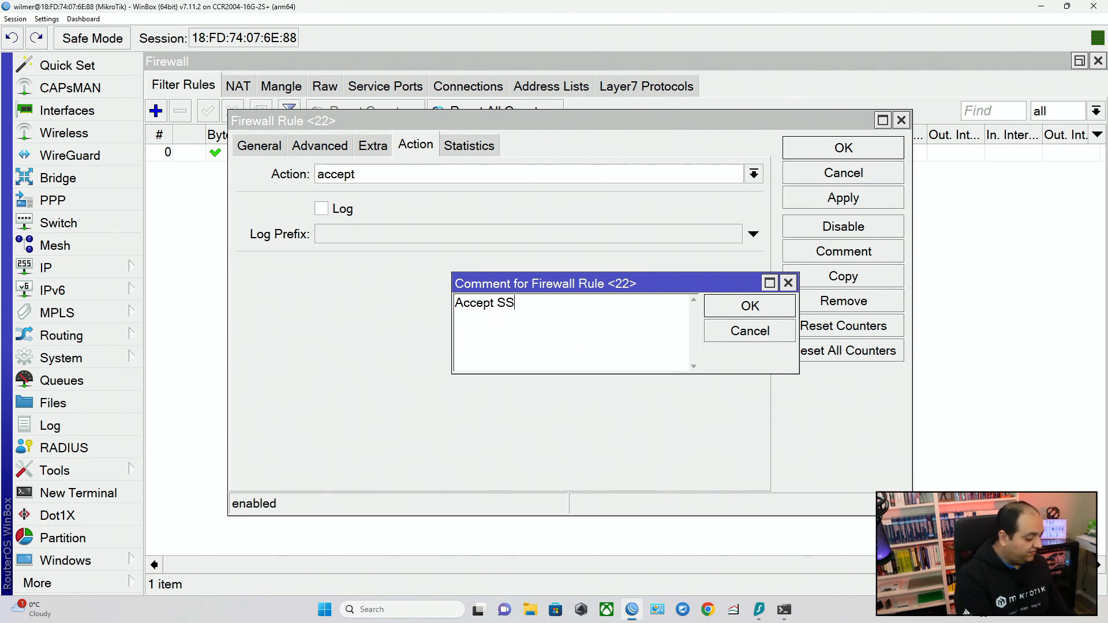
{"action": "type", "text": "H"}
{"action": "key", "text": "Return"}
{"action": "key", "text": "Return"}
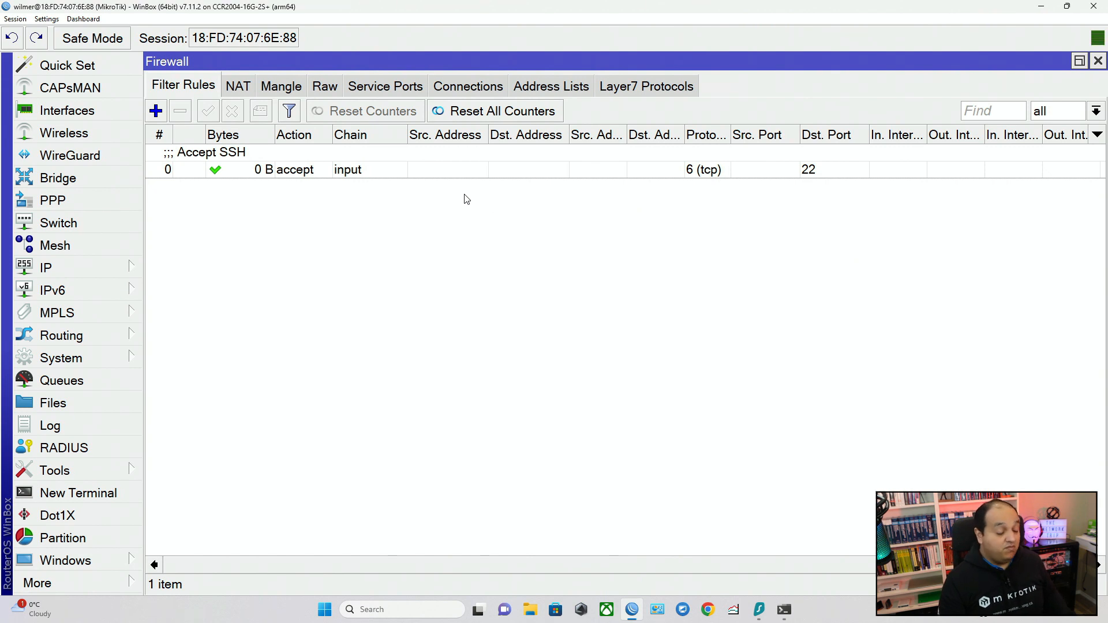
Add a firewall filter rule on the input chain accepting TCP traffic to destination port 8291.
{"action": "left_click", "coordinate": [155, 111]}
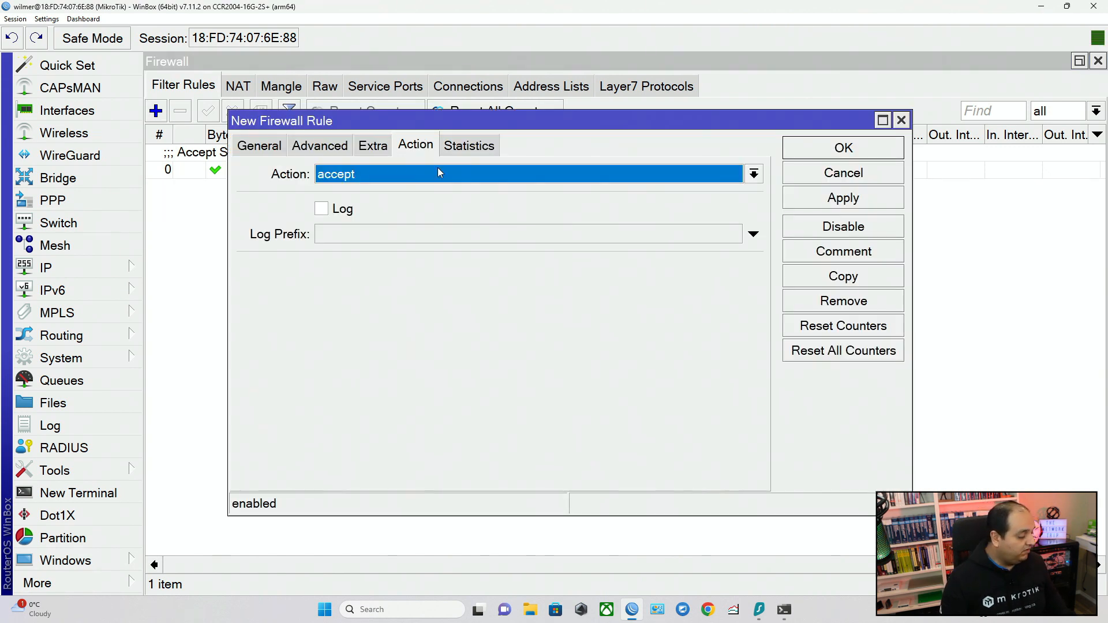
{"action": "left_click", "coordinate": [277, 152]}
{"action": "left_click", "coordinate": [731, 174]}
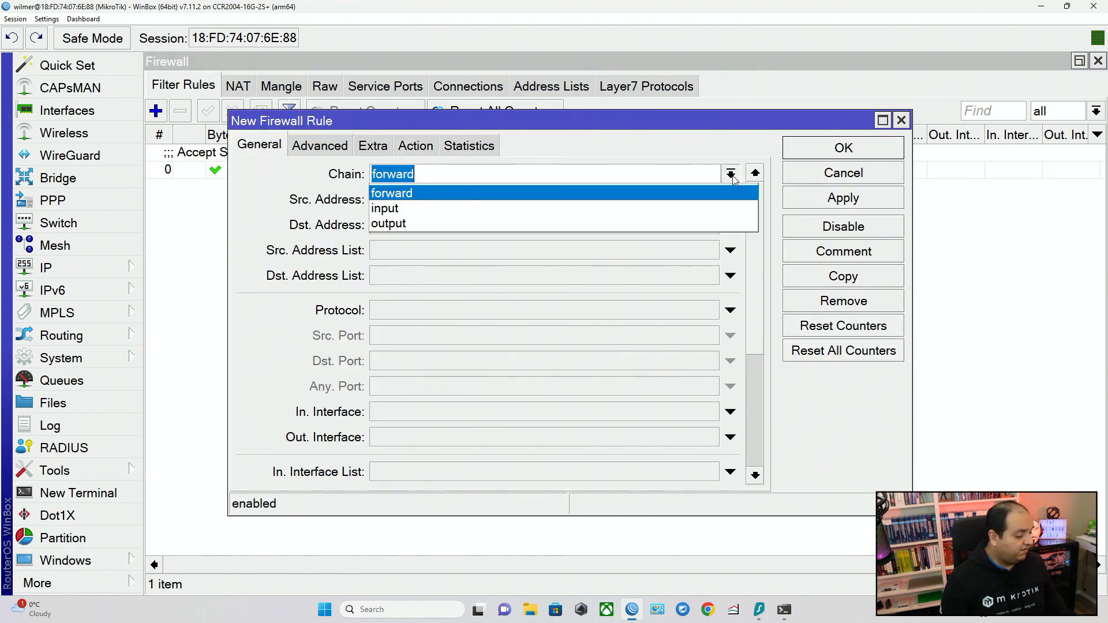
{"action": "left_click", "coordinate": [570, 208]}
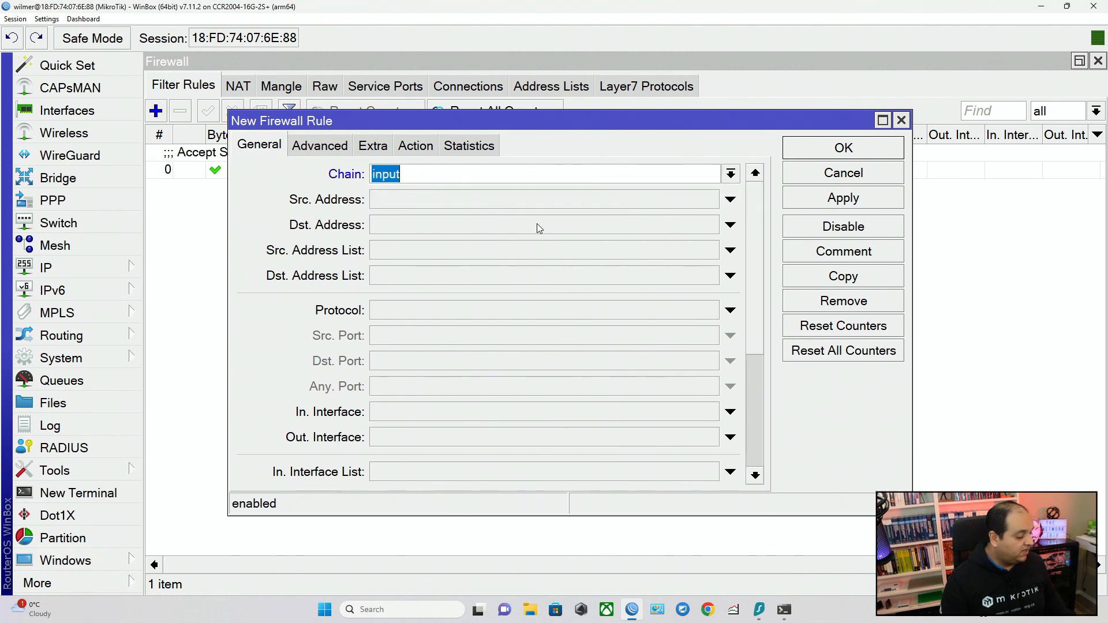
{"action": "left_click", "coordinate": [446, 312]}
{"action": "left_click", "coordinate": [463, 354]}
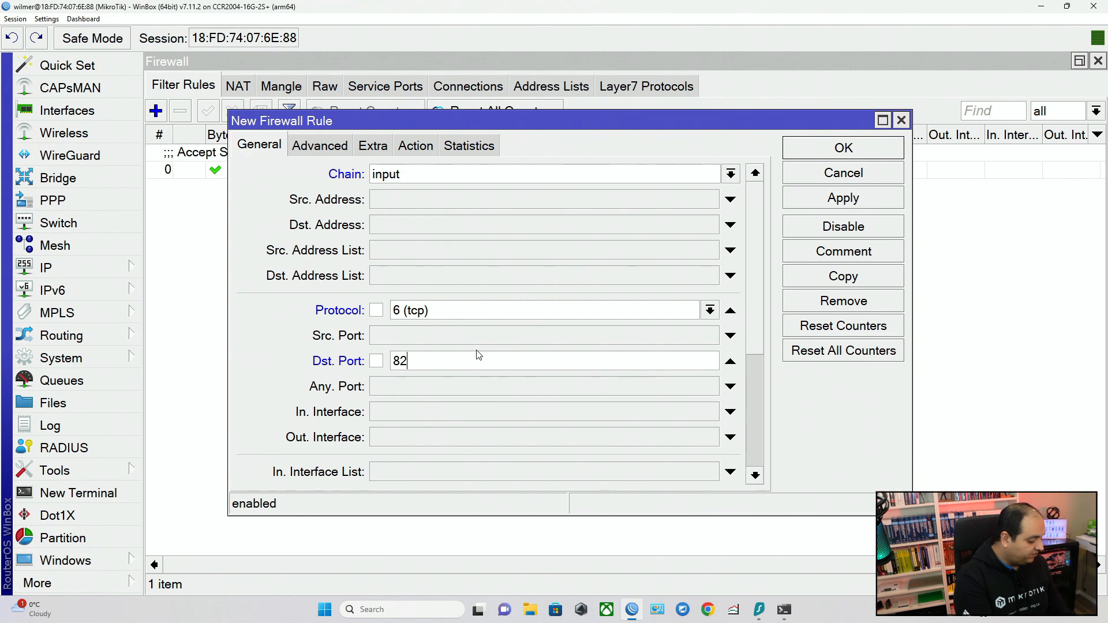
{"action": "left_click", "coordinate": [416, 146]}
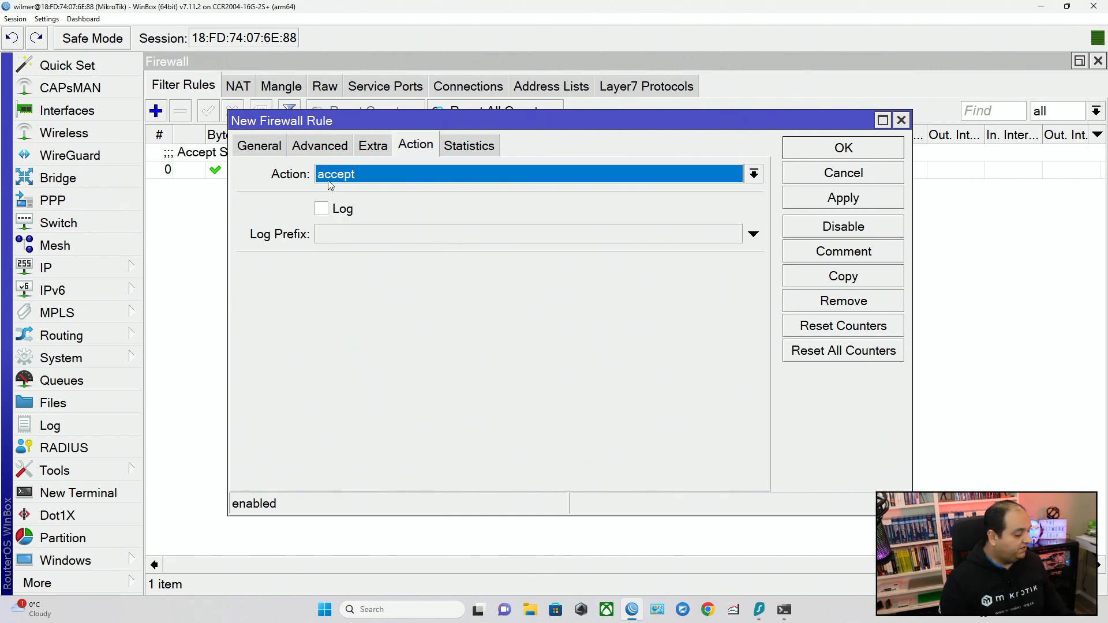
{"action": "left_click", "coordinate": [849, 202]}
Comment the port 8291 rule as "Accept Winbox" and save it.
{"action": "left_click", "coordinate": [844, 248]}
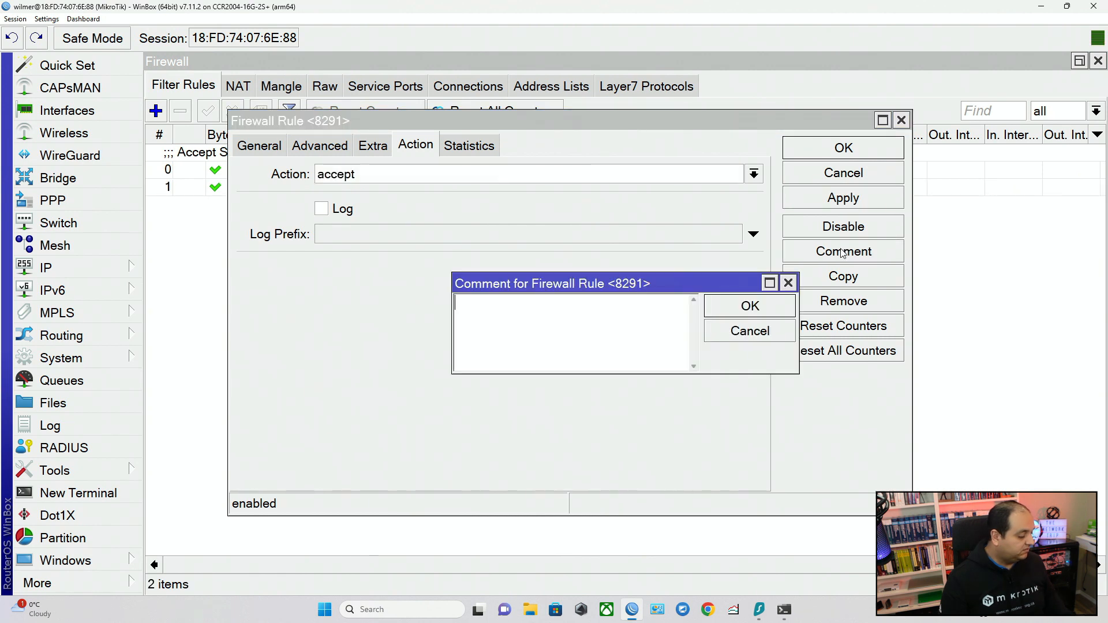
{"action": "type", "text": "Accept"}
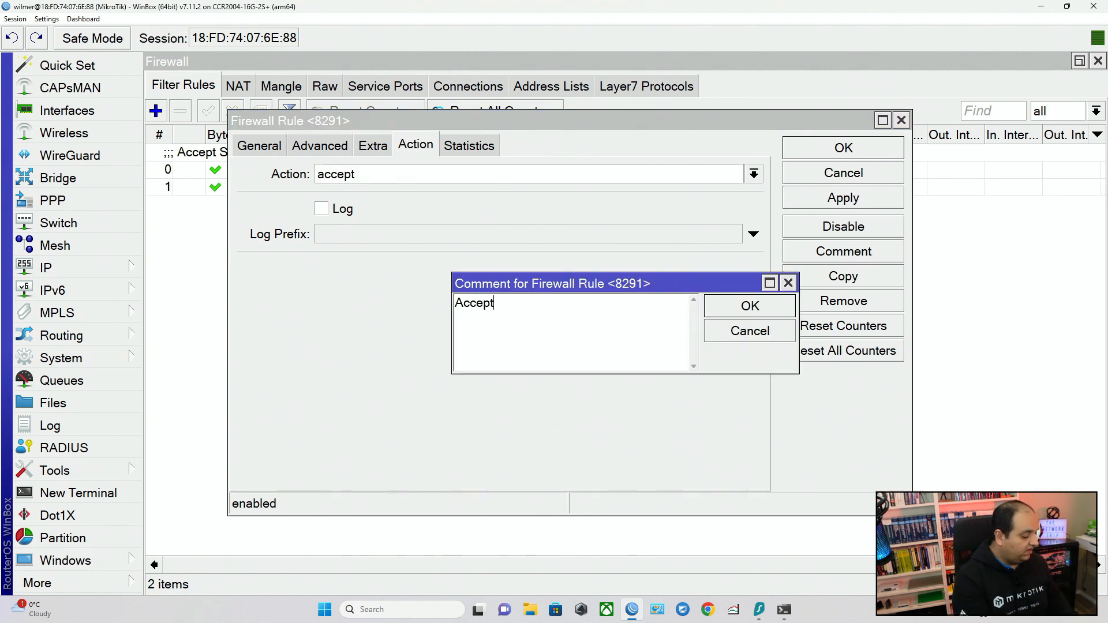
{"action": "type", "text": " Winbox"}
{"action": "key", "text": "Return"}
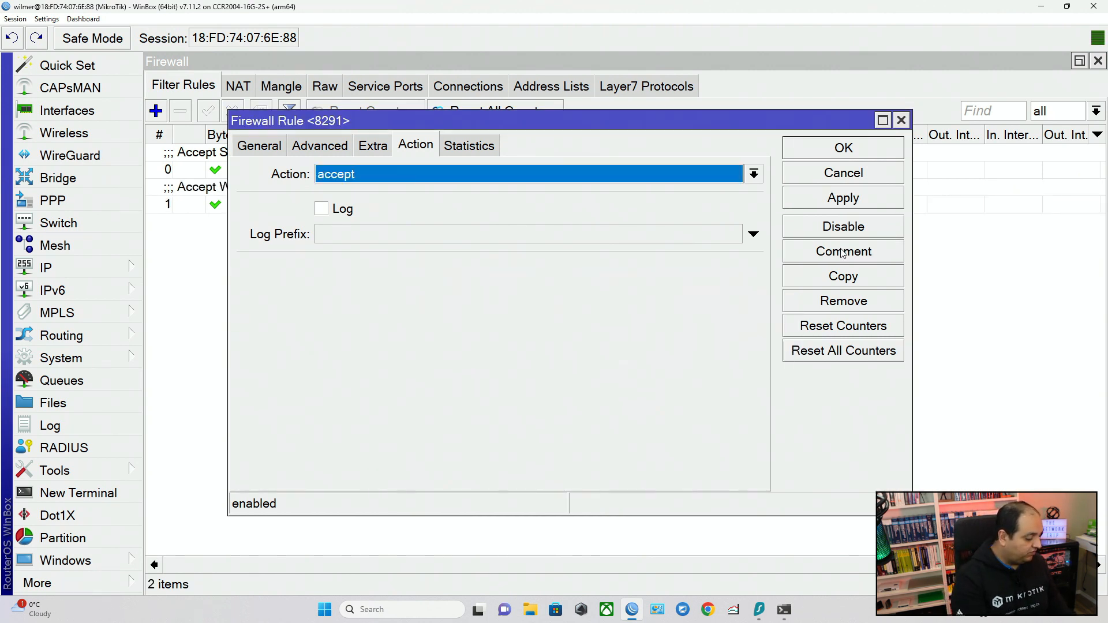
{"action": "key", "text": "Return"}
{"action": "left_click", "coordinate": [845, 168]}
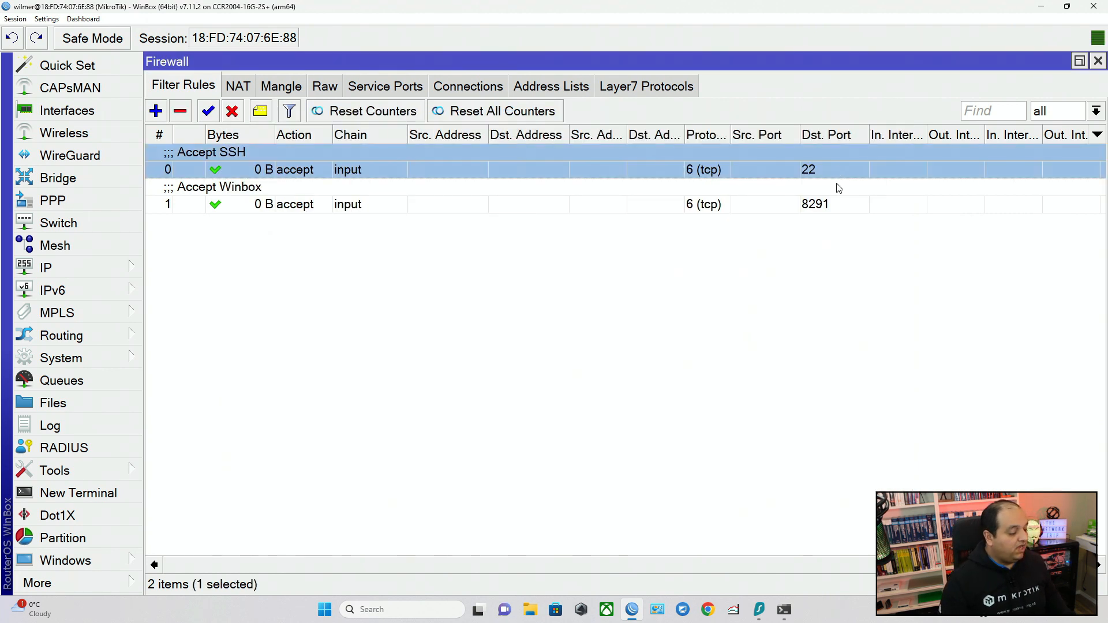
{"action": "left_click", "coordinate": [840, 189]}
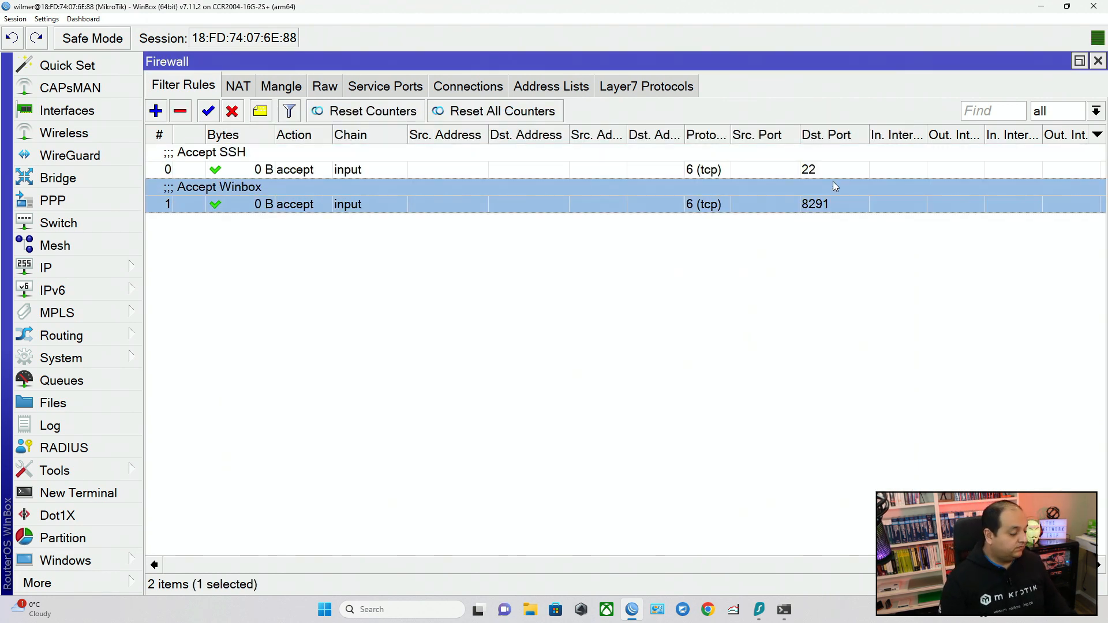
{"action": "left_click", "coordinate": [815, 171]}
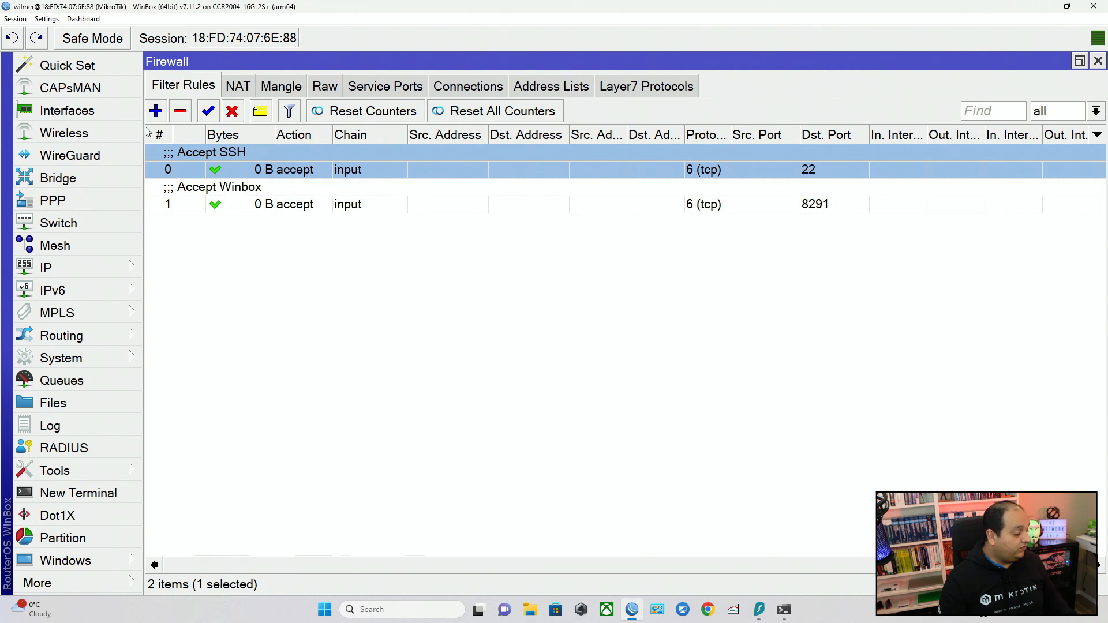
Add a firewall filter rule on the output chain with the action set to drop.
{"action": "left_click", "coordinate": [157, 113]}
{"action": "left_click", "coordinate": [281, 144]}
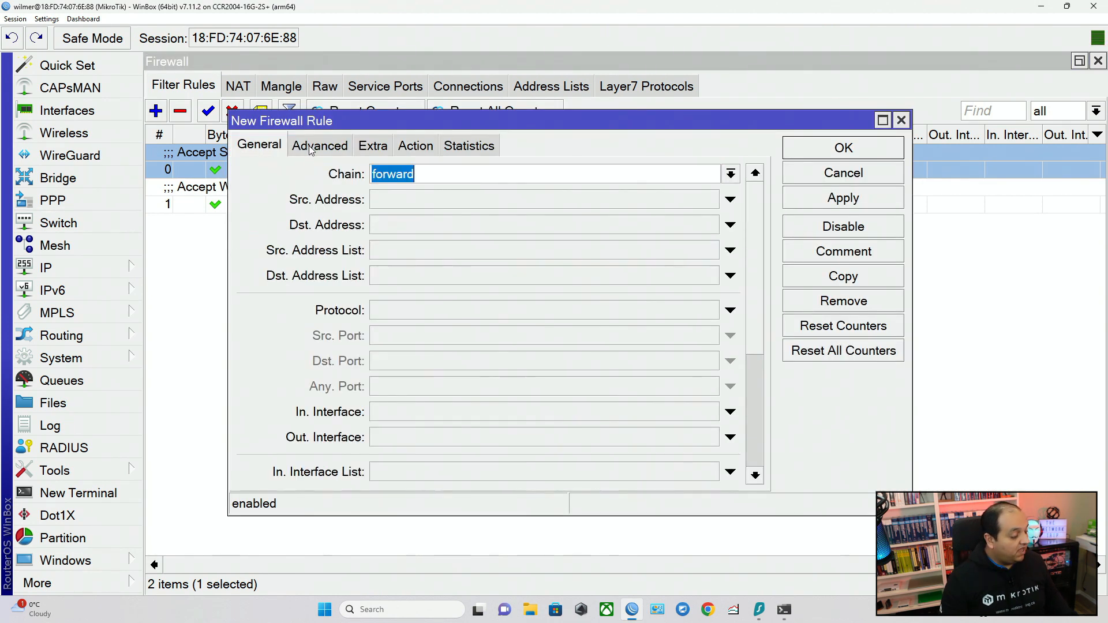
{"action": "left_click", "coordinate": [732, 177]}
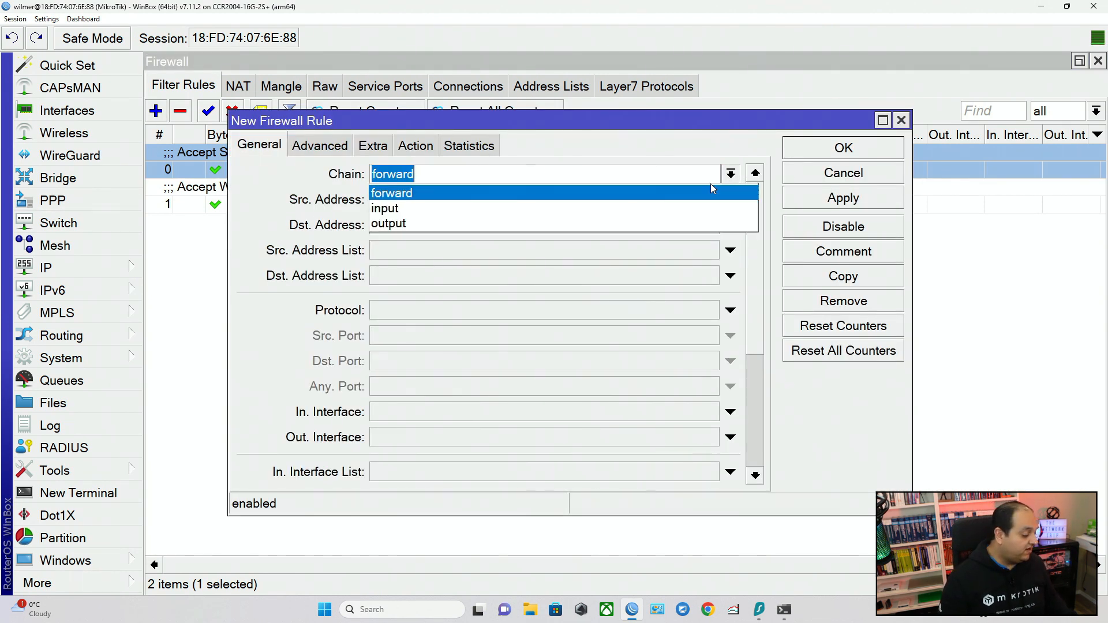
{"action": "left_click", "coordinate": [499, 219]}
{"action": "left_click", "coordinate": [428, 149]}
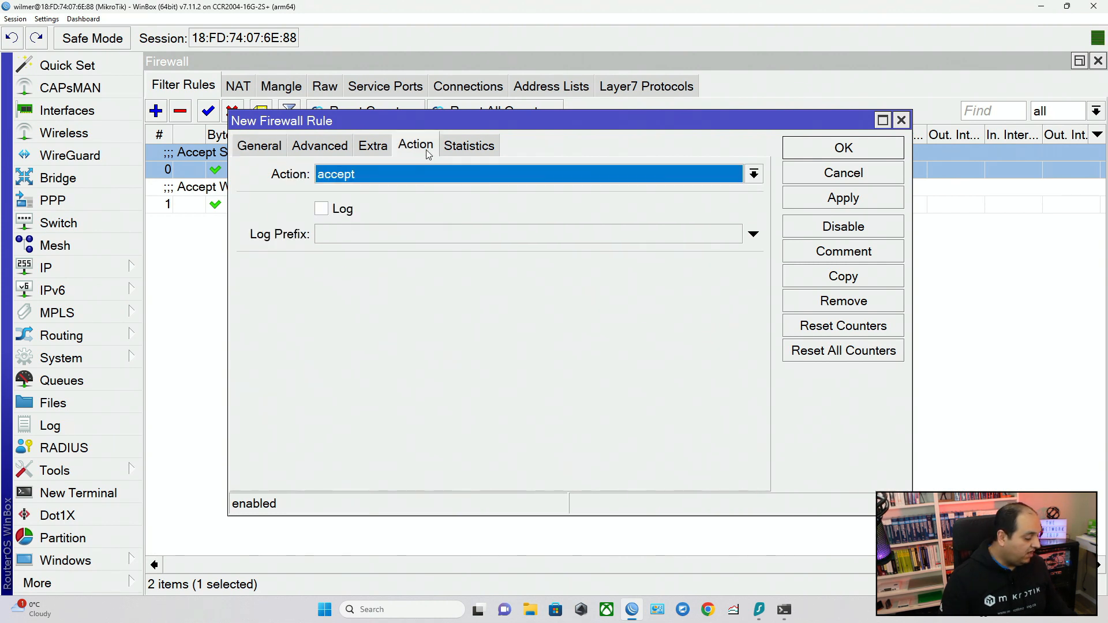
{"action": "left_click", "coordinate": [396, 179]}
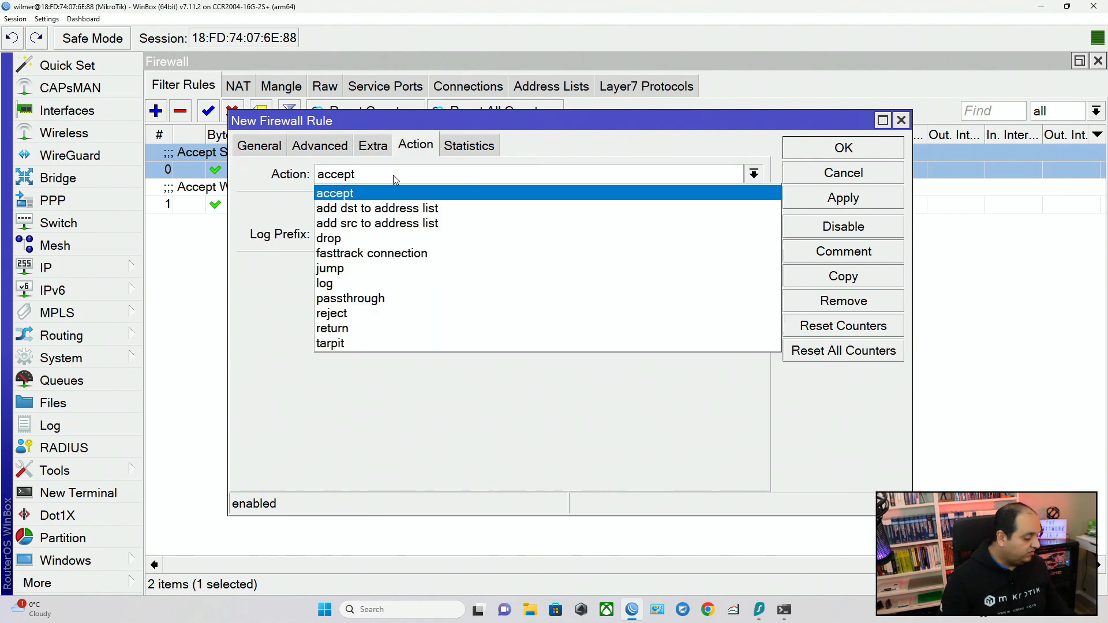
{"action": "left_click", "coordinate": [389, 236]}
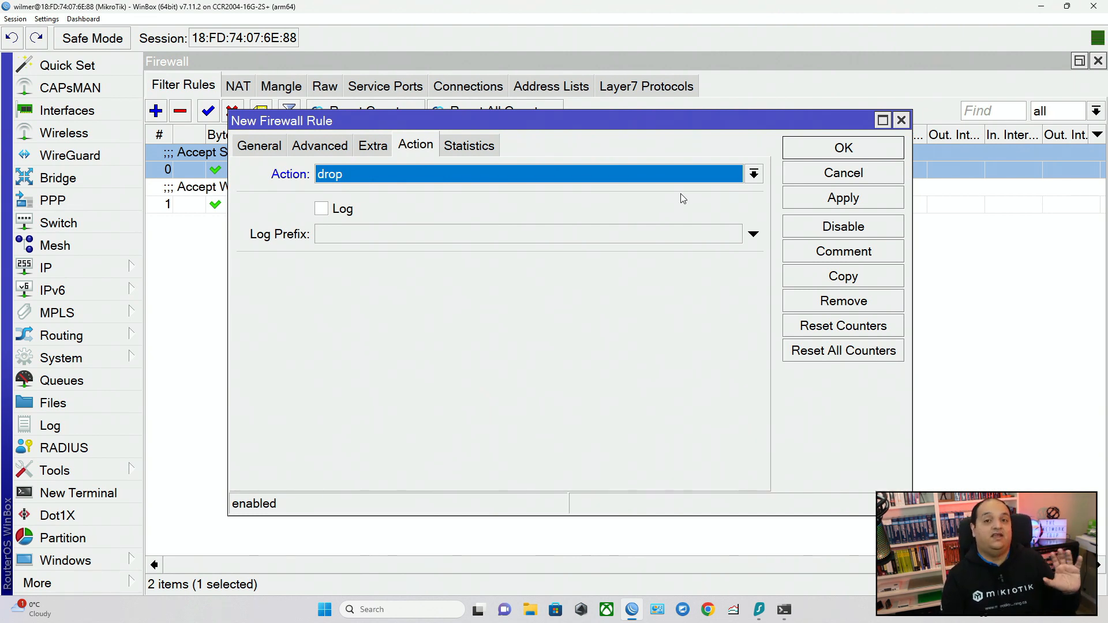
{"action": "left_click", "coordinate": [839, 198]}
Comment the drop rule as "Drop Everything Else" and save it.
{"action": "left_click", "coordinate": [839, 252]}
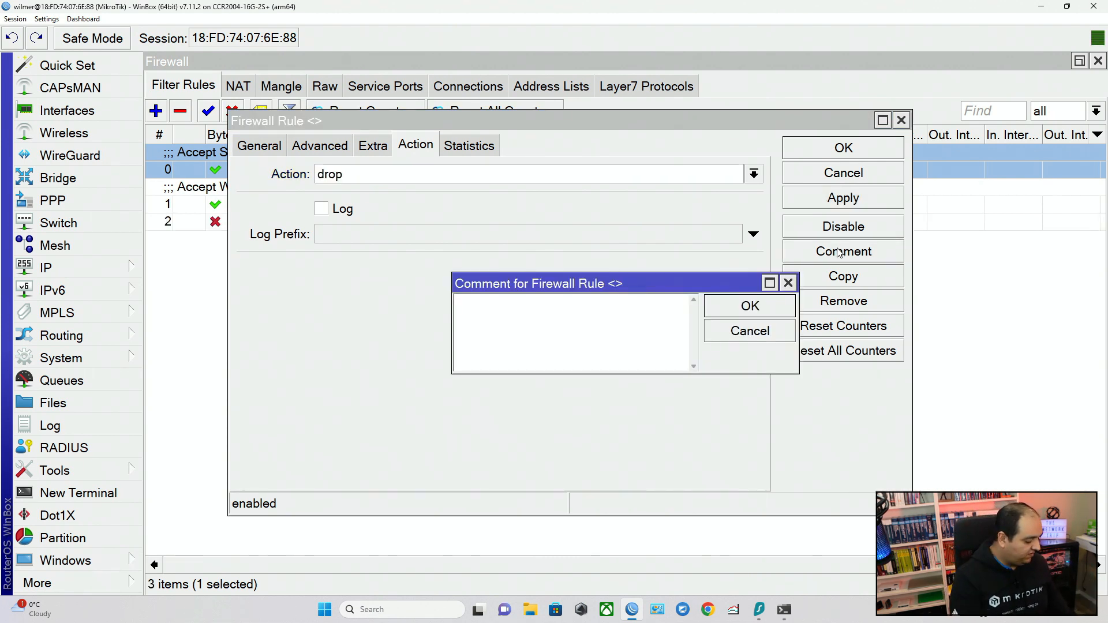
{"action": "type", "text": "Drop Everythi"}
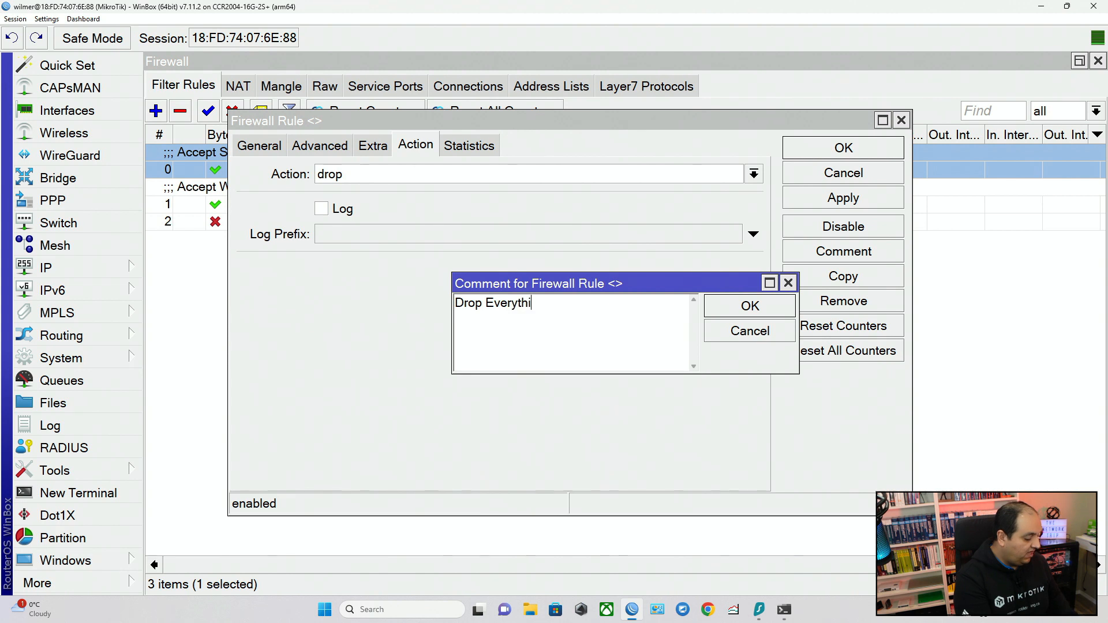
{"action": "type", "text": "ng Else"}
{"action": "key", "text": "Return"}
{"action": "key", "text": "Return"}
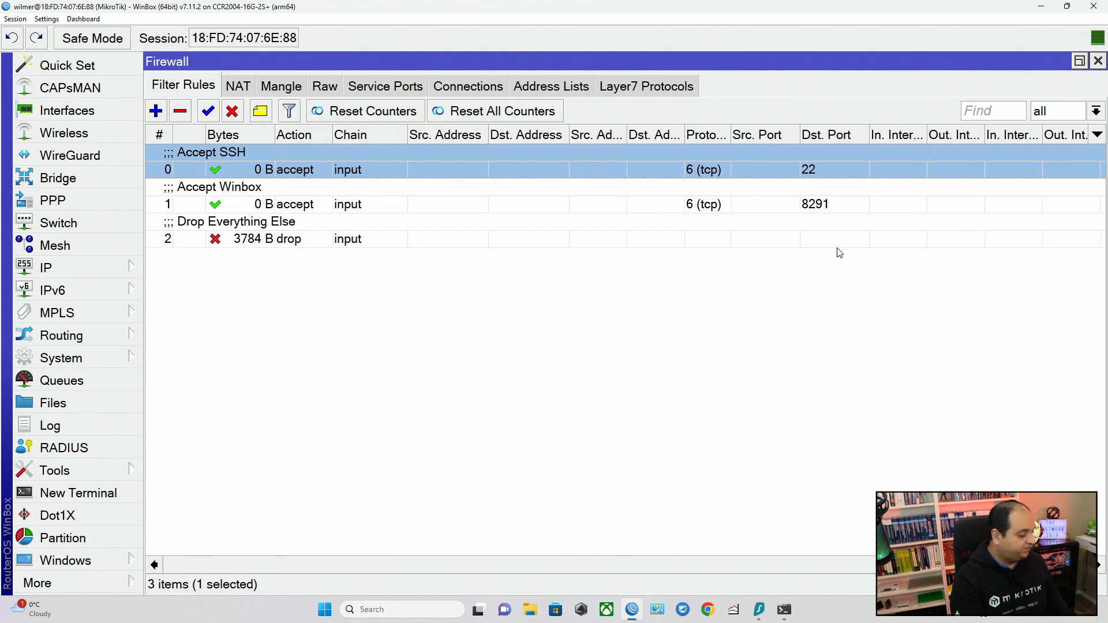
{"action": "left_click", "coordinate": [771, 200]}
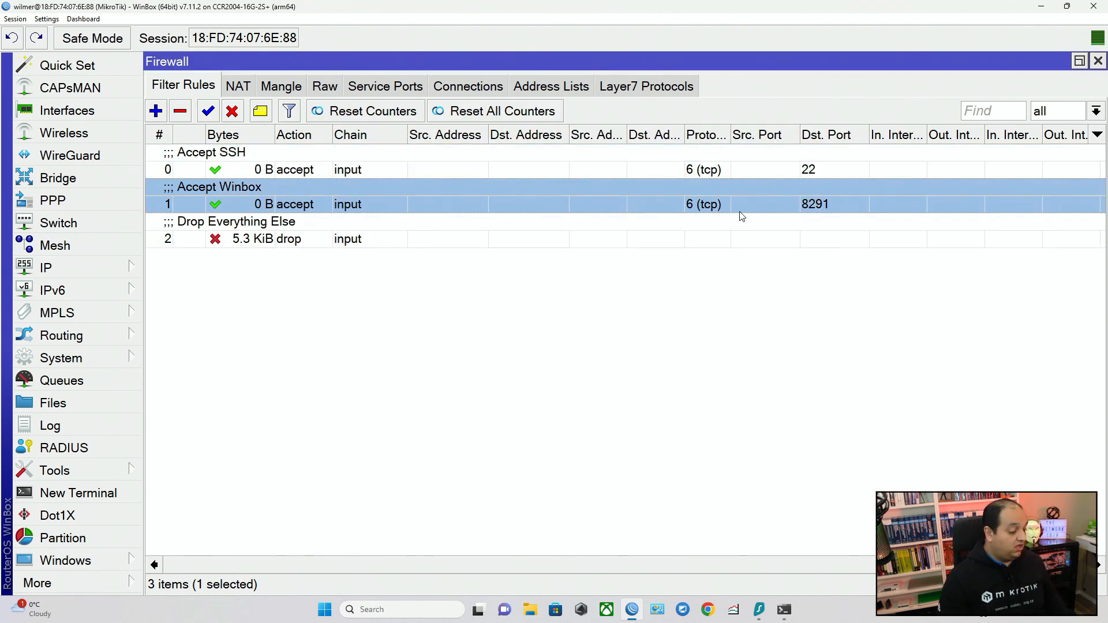
{"action": "left_click", "coordinate": [780, 165]}
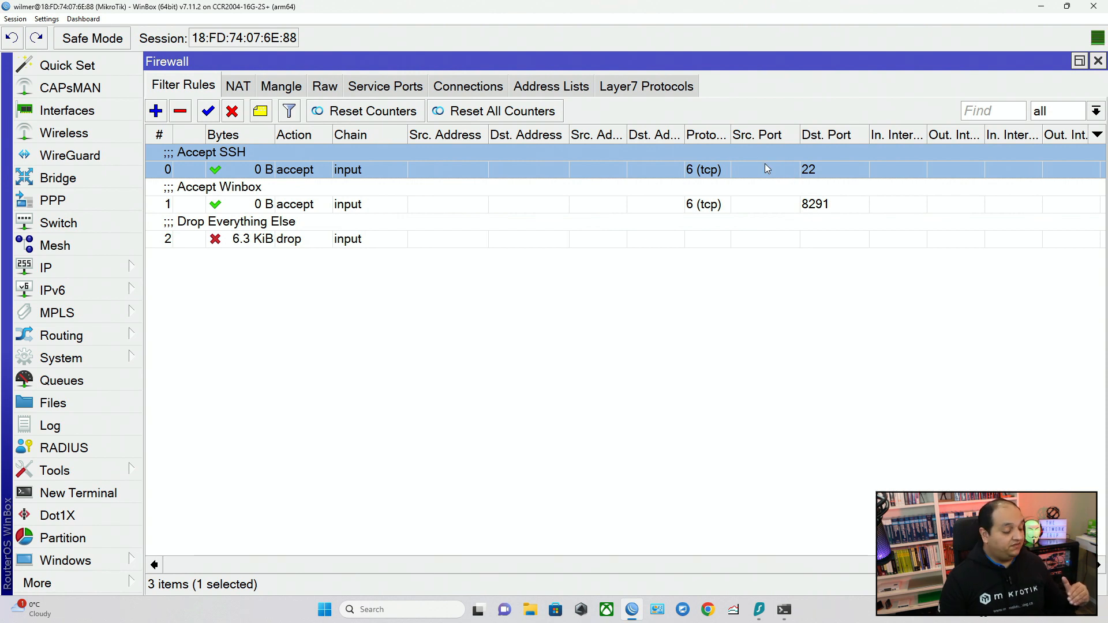
{"action": "left_click", "coordinate": [822, 205]}
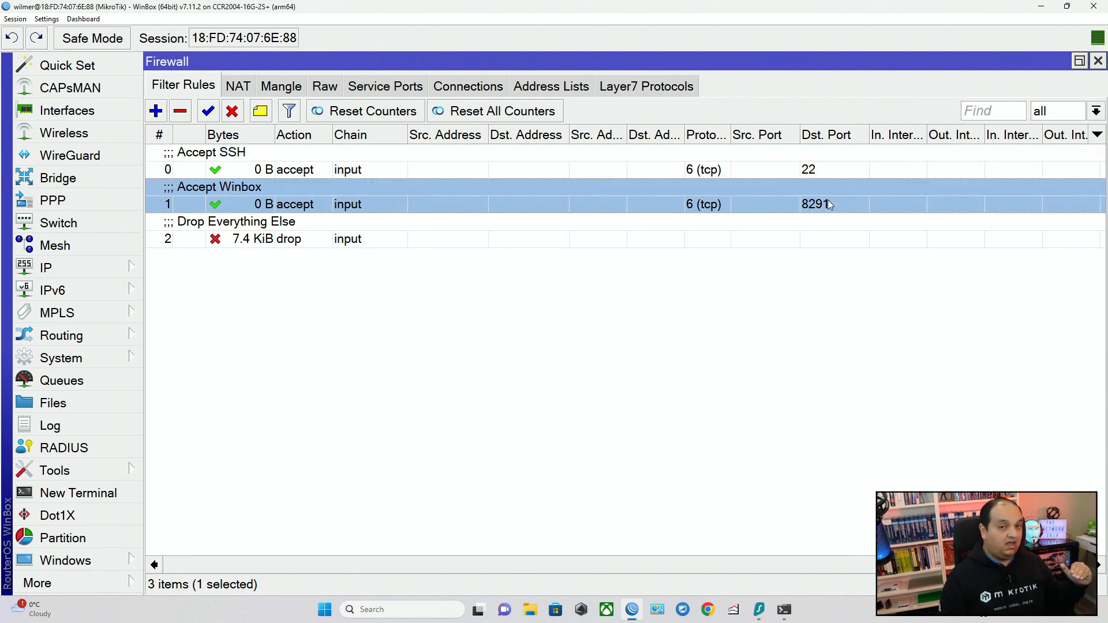
{"action": "left_click", "coordinate": [246, 241]}
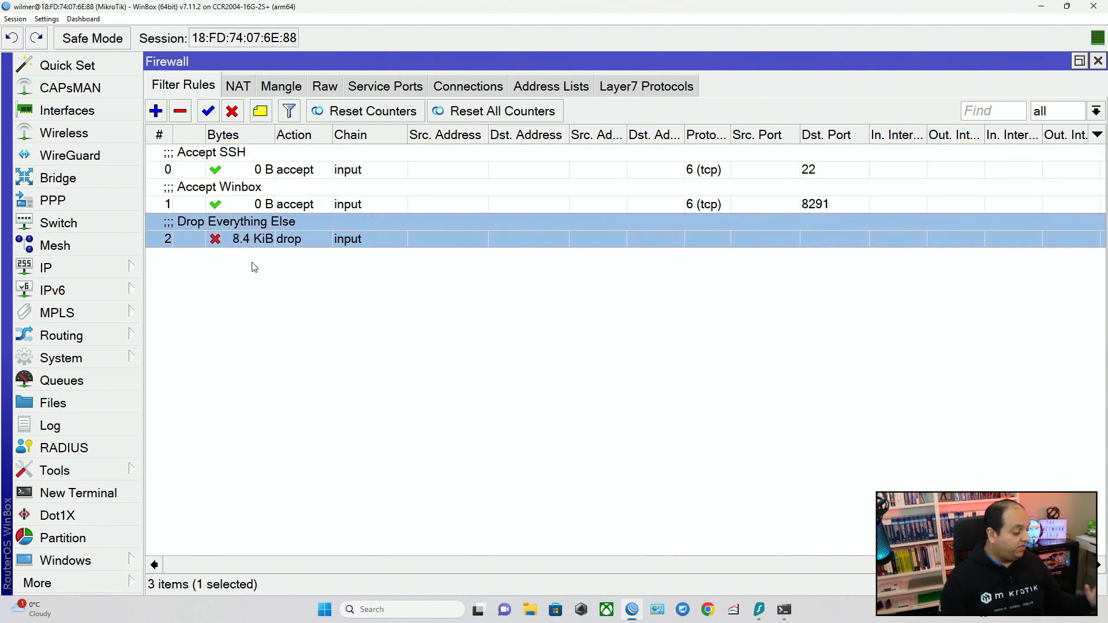
Start a new WinBox session and connect to the discovered MikroTik neighbor through its IP address 192.168.88.1.
{"action": "left_click", "coordinate": [103, 584]}
{"action": "left_click", "coordinate": [201, 560]}
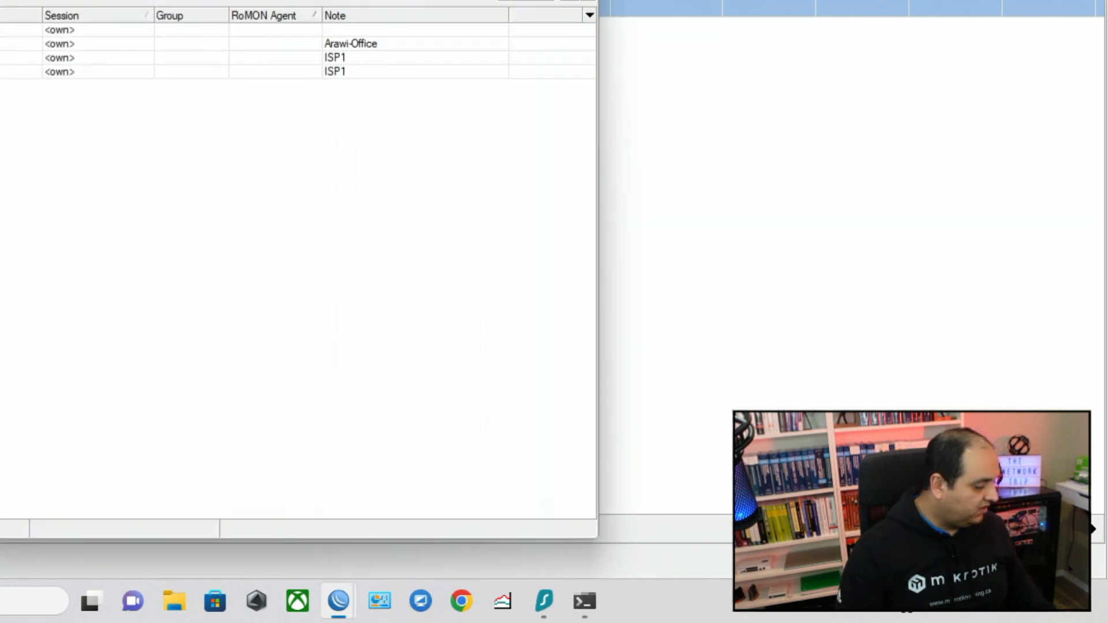
{"action": "left_click", "coordinate": [298, 217]}
{"action": "left_click", "coordinate": [332, 265]}
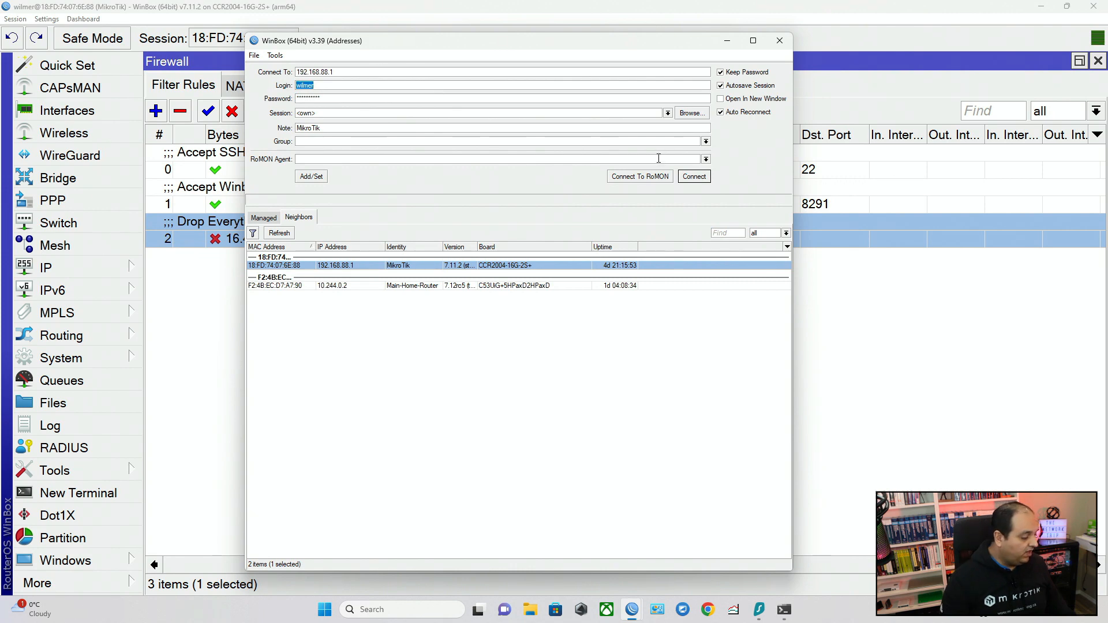
{"action": "left_click", "coordinate": [694, 176]}
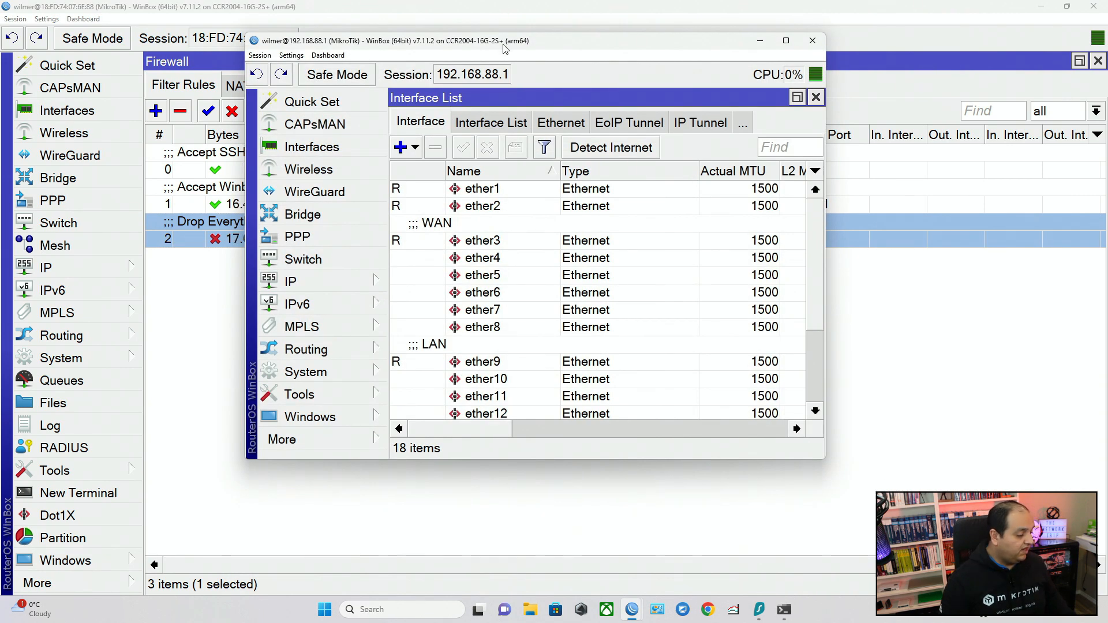
Show the firewall filter rules maximized in the new session and check the Accept Winbox rule's byte counter.
{"action": "double_click", "coordinate": [503, 42]}
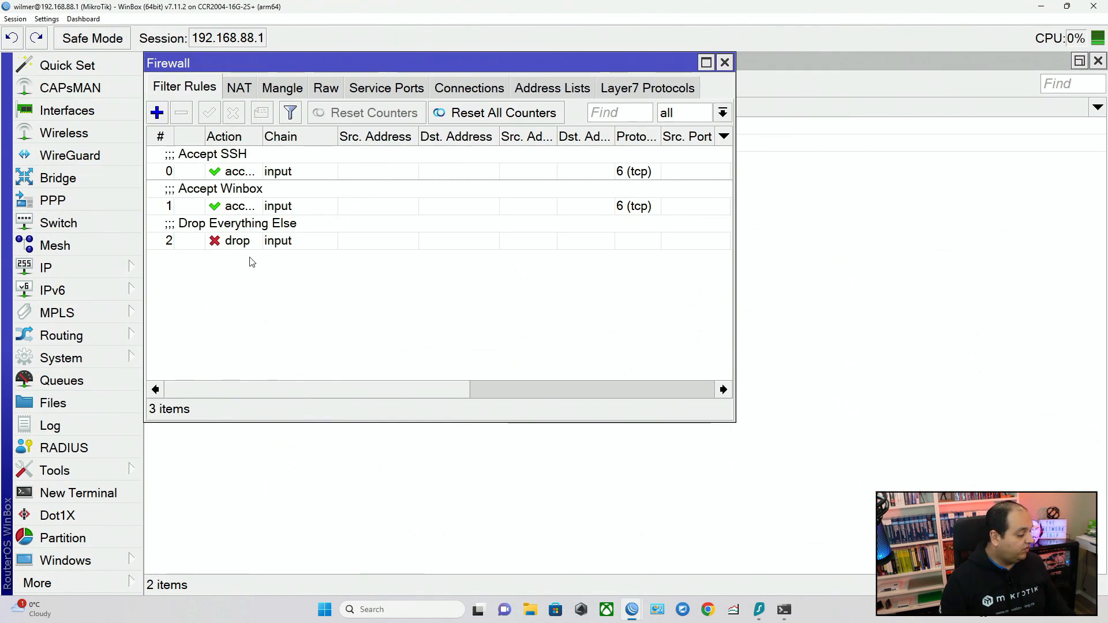
{"action": "double_click", "coordinate": [303, 67]}
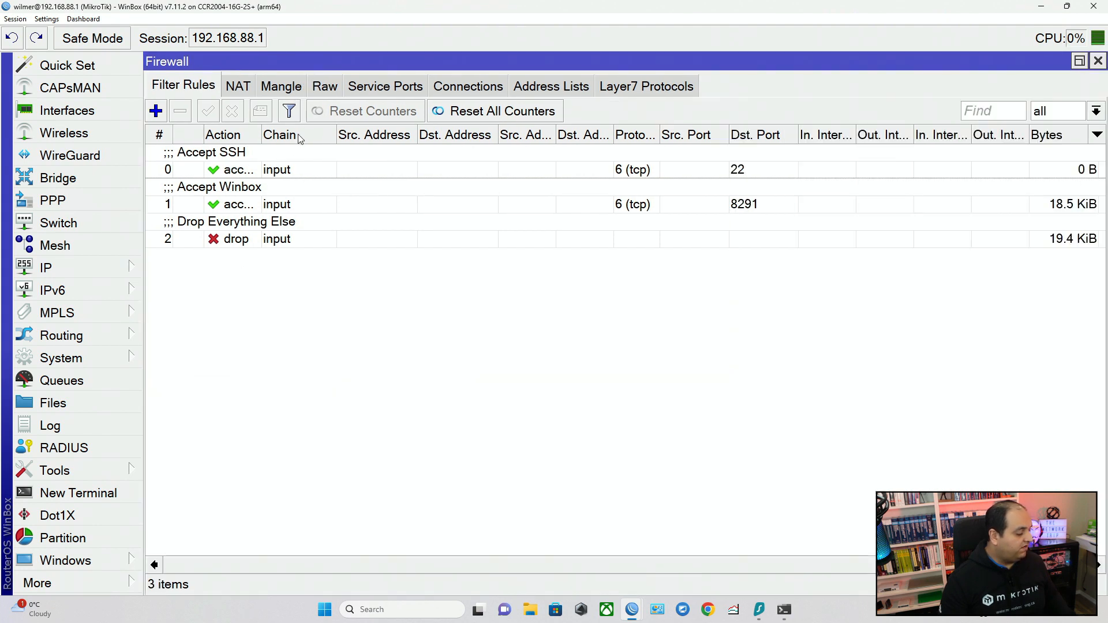
{"action": "left_click", "coordinate": [291, 203]}
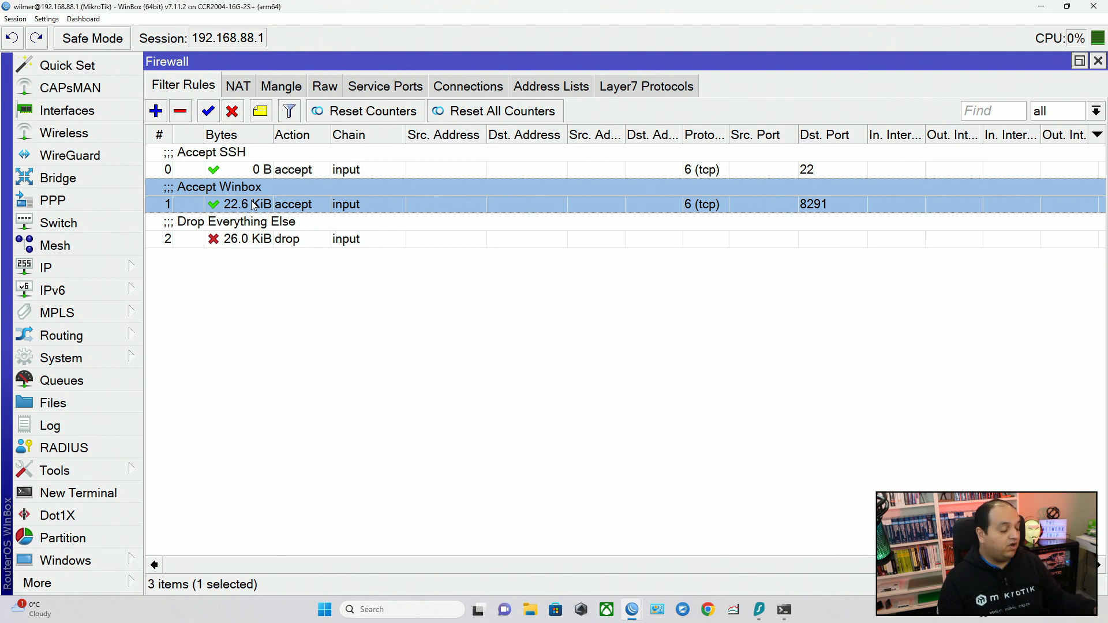
Open a Windows command prompt and start an SSH connection to the router account at 192.168.88.1, accepting its host key.
{"action": "key", "text": "super"}
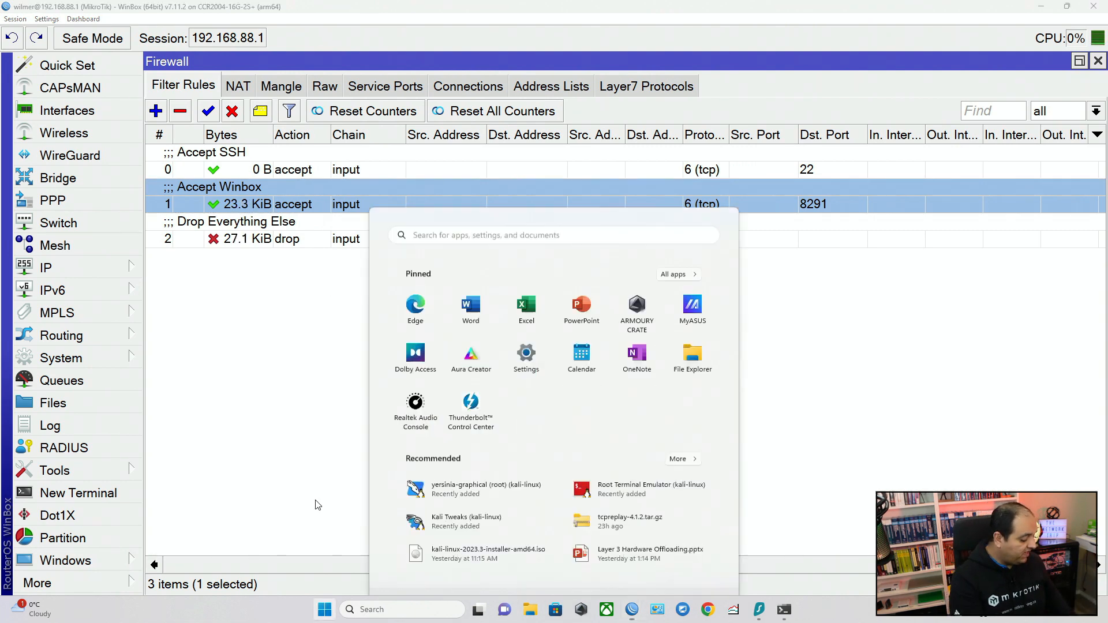
{"action": "type", "text": "ccmd"}
{"action": "key", "text": "Return"}
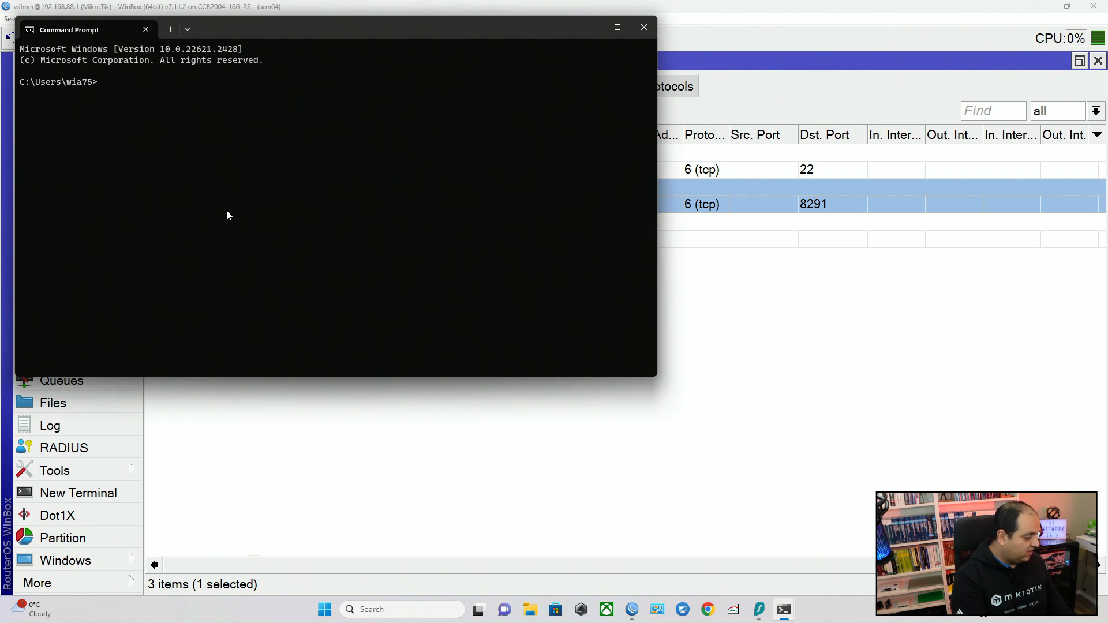
{"action": "scroll", "coordinate": [228, 215], "scroll_direction": "up", "scroll_amount": 6}
{"action": "type", "text": "ssh wi"}
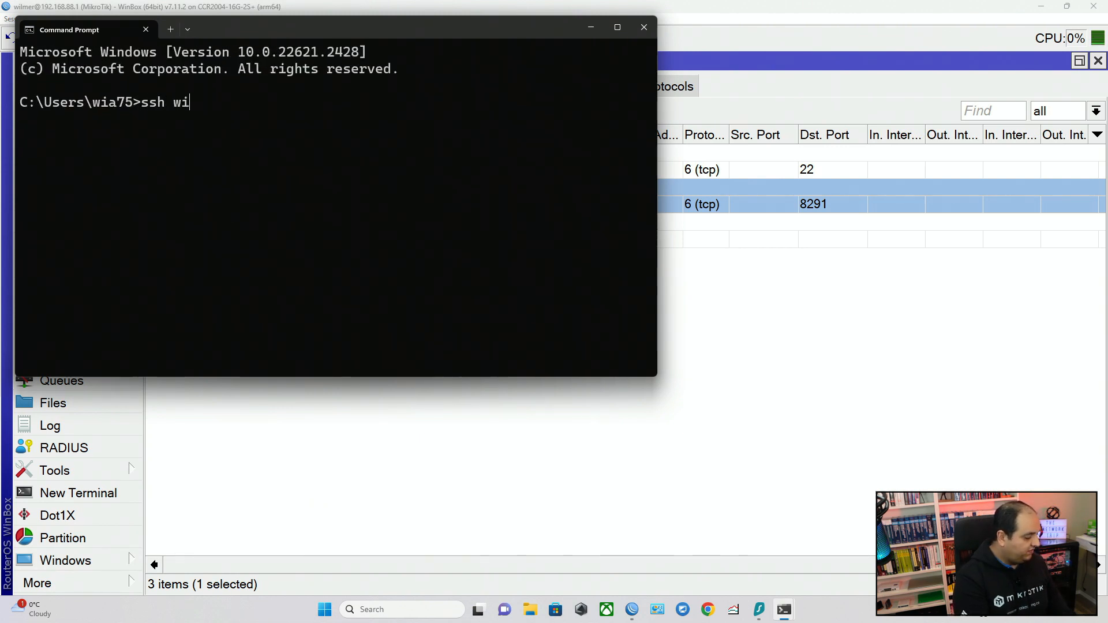
{"action": "type", "text": "lmer@192.168.88.1"}
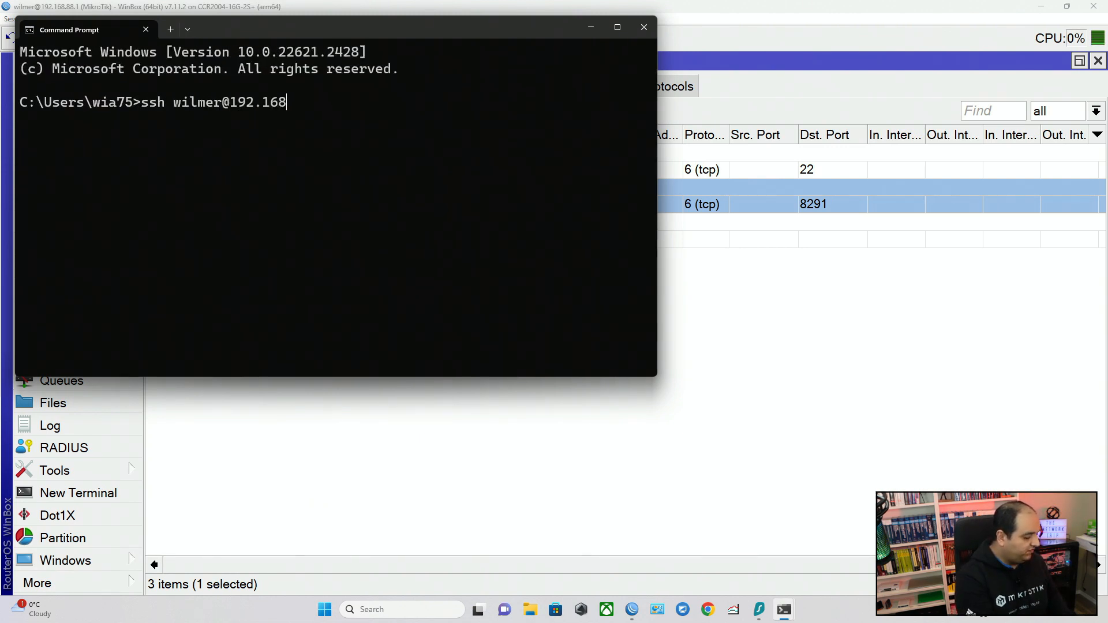
{"action": "key", "text": "Return"}
{"action": "type", "text": "yes"}
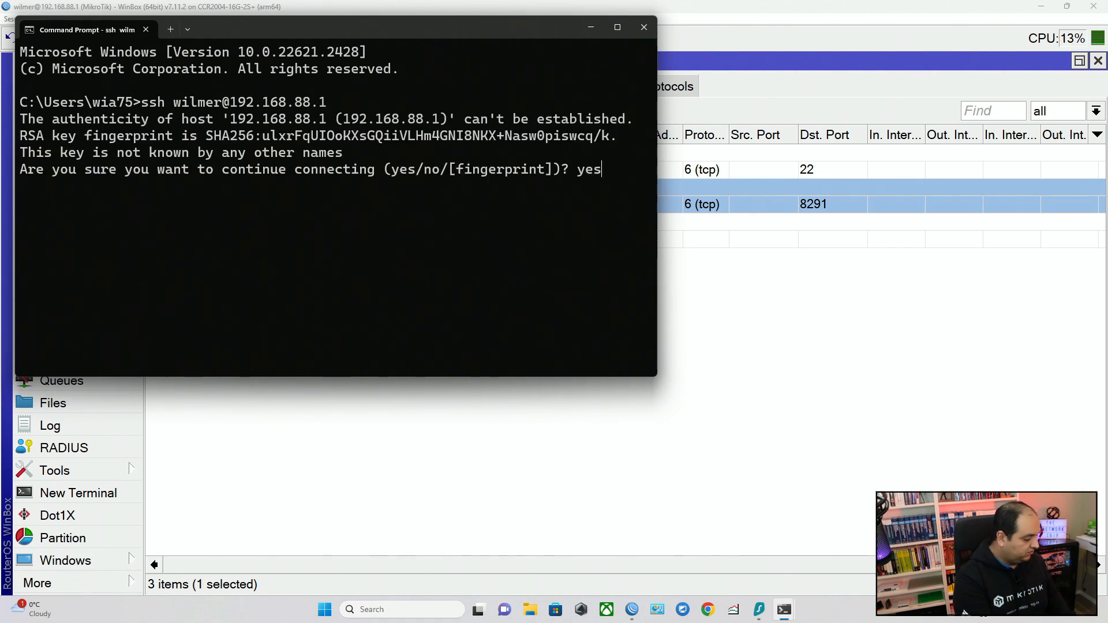
{"action": "key", "text": "Return"}
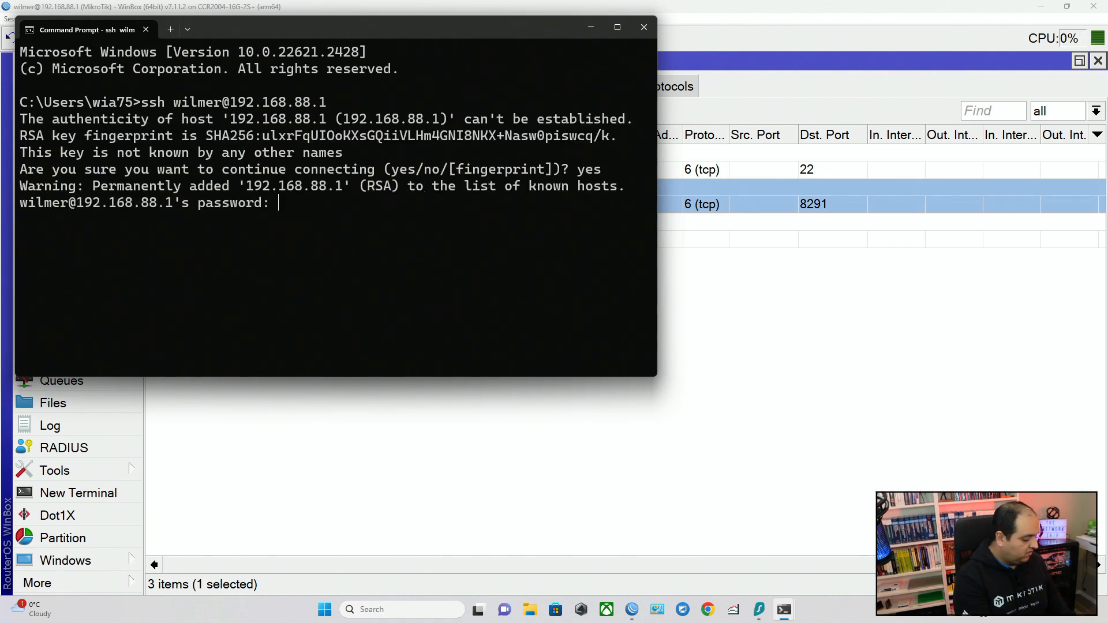
Log in over SSH with the account password and move the command prompt window aside to expose the rules' byte counters.
{"action": "key", "text": "Return"}
{"action": "key", "text": "Return"}
{"action": "key", "text": "Return"}
{"action": "key", "text": "Return"}
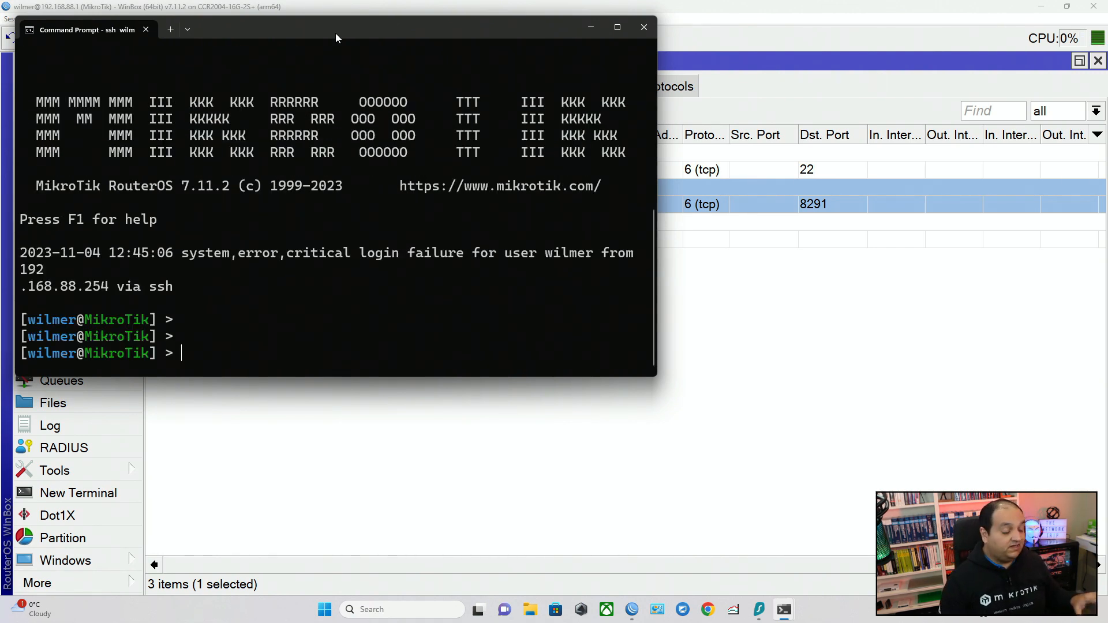
{"action": "left_click_drag", "start_coordinate": [335, 33], "coordinate": [740, 221]}
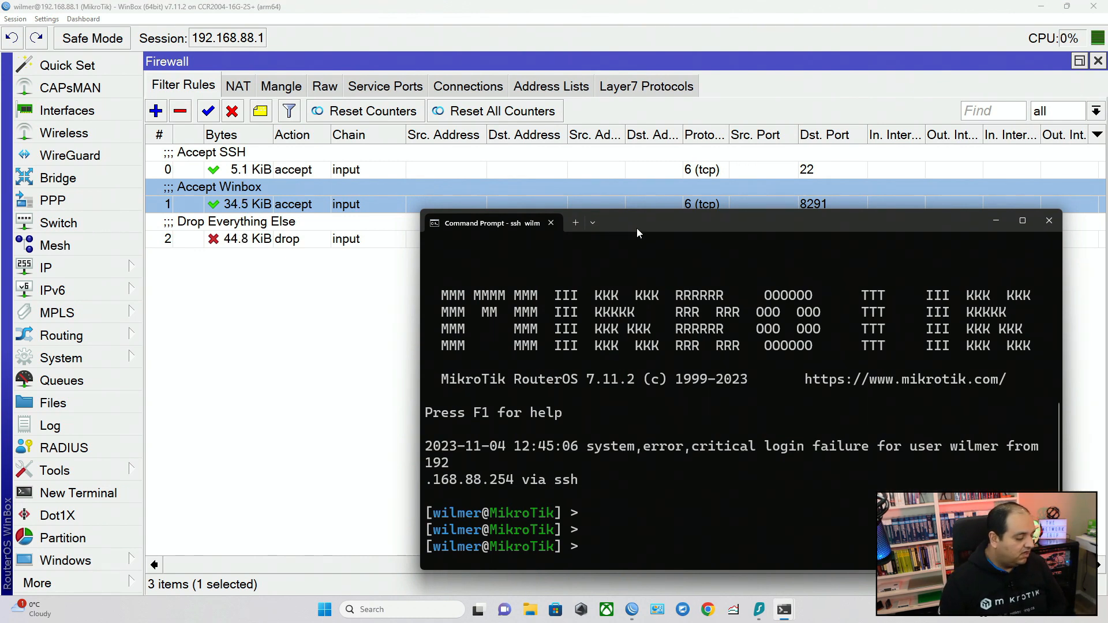
{"action": "left_click_drag", "start_coordinate": [636, 227], "coordinate": [596, 152]}
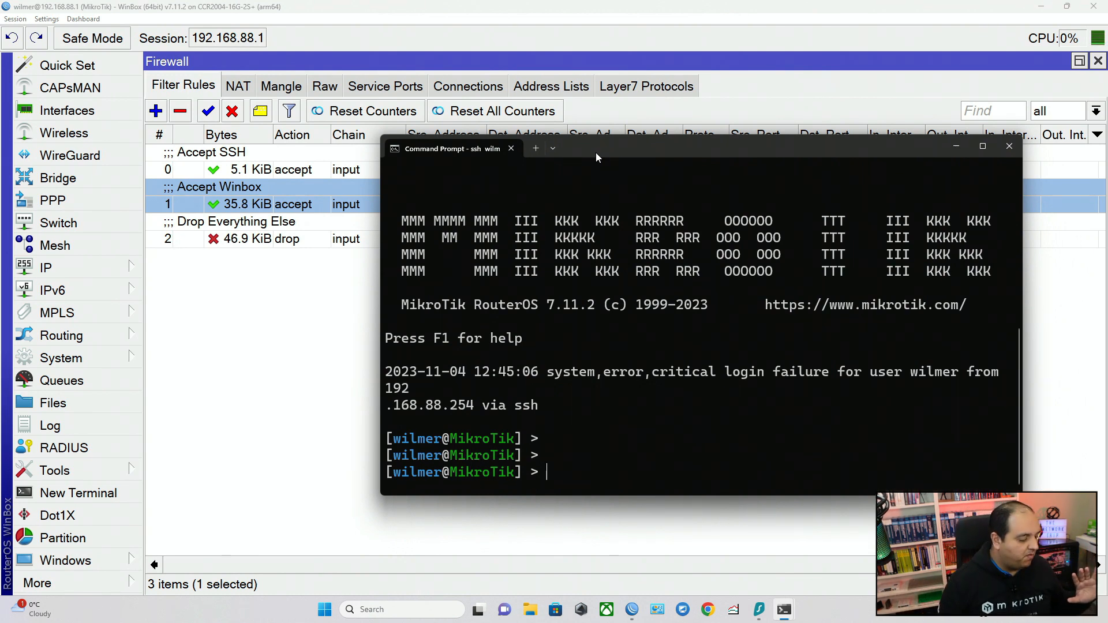
Return to WinBox, open a router terminal and ping 8.8.8.8, examining the status of the replies.
{"action": "left_click", "coordinate": [218, 369]}
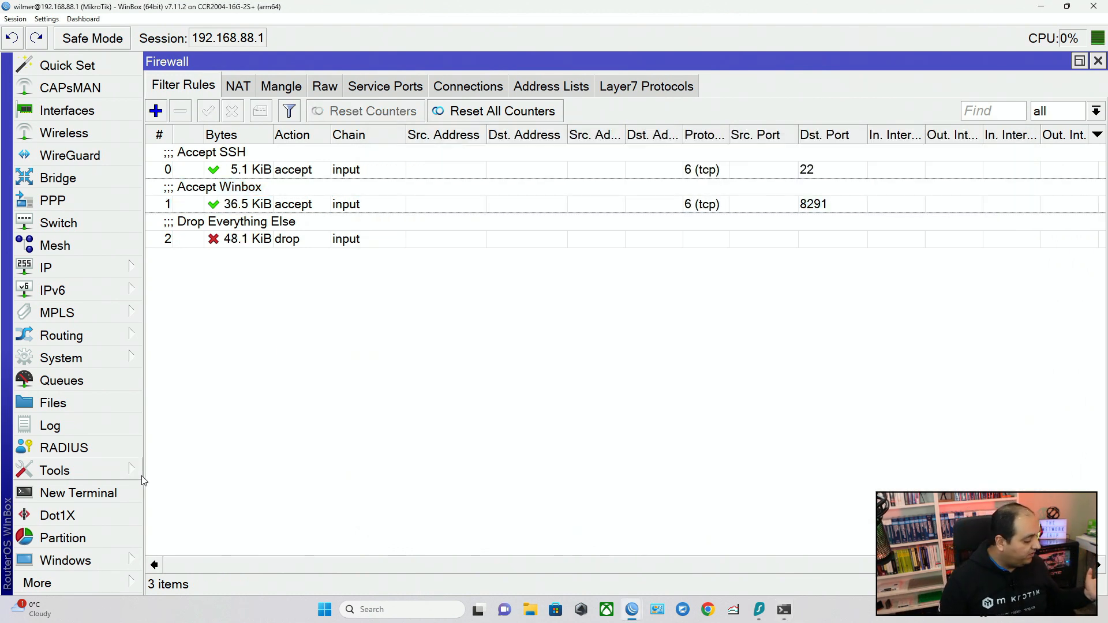
{"action": "left_click", "coordinate": [127, 495]}
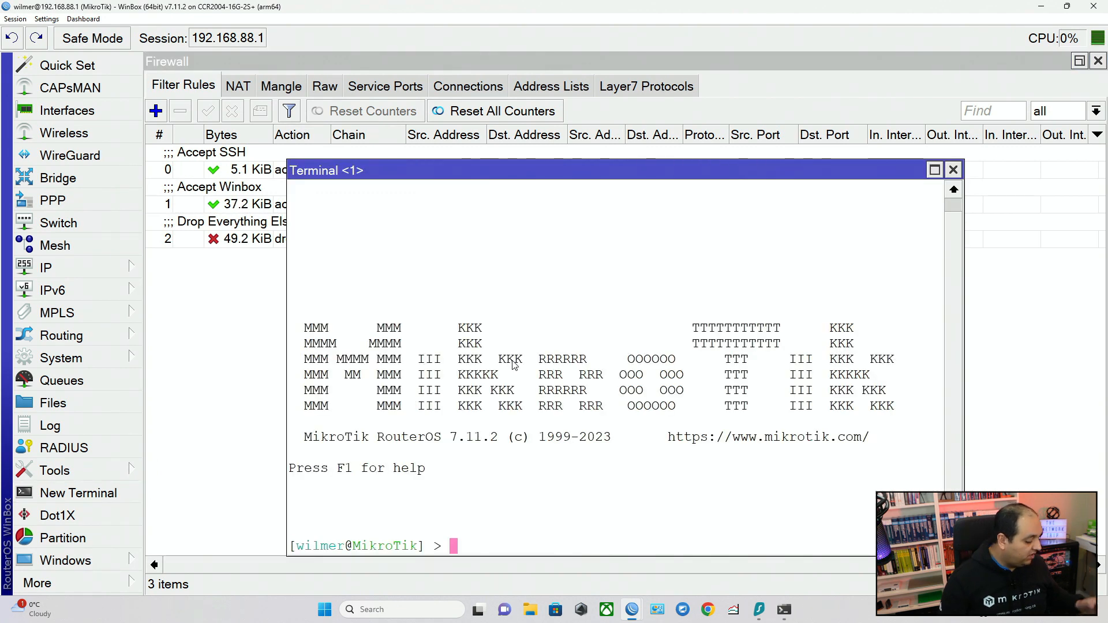
{"action": "type", "text": "ping "}
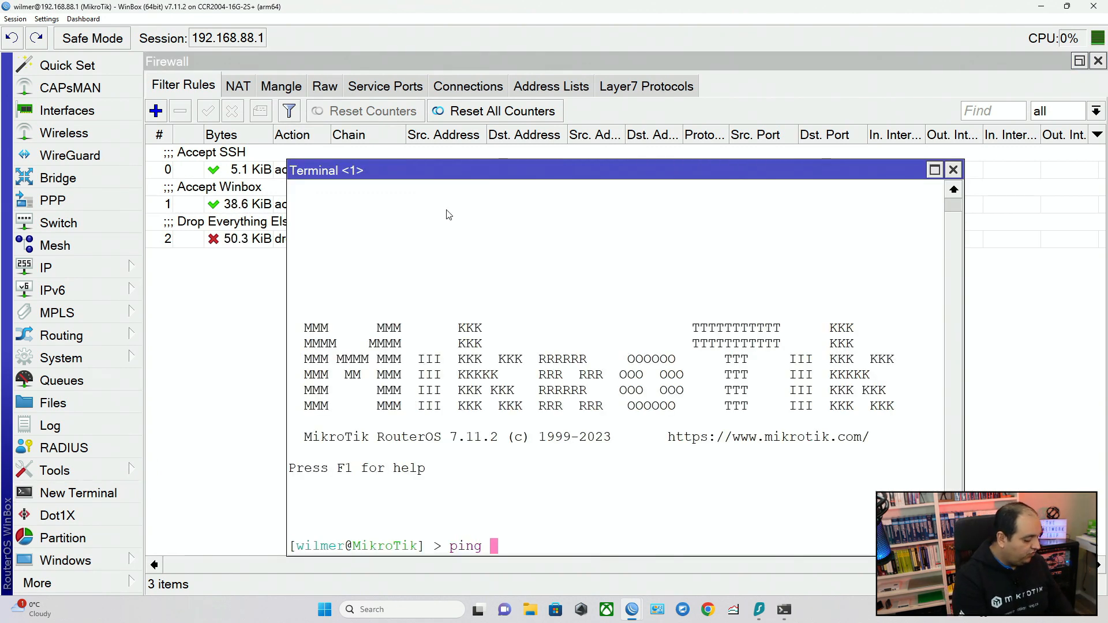
{"action": "type", "text": "8.8.8.8"}
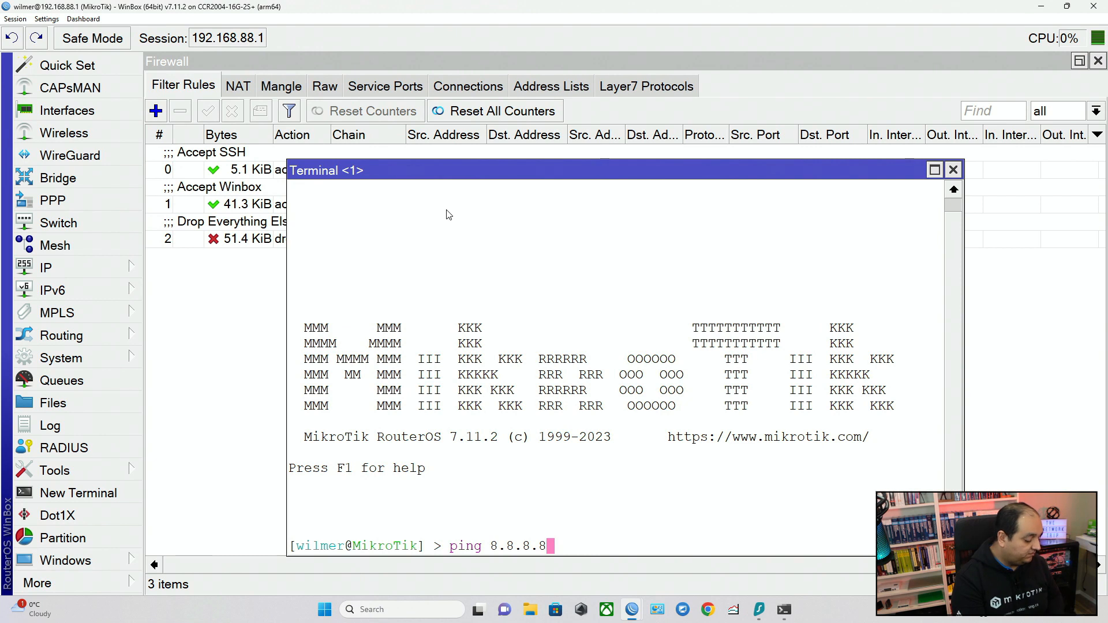
{"action": "key", "text": "Return"}
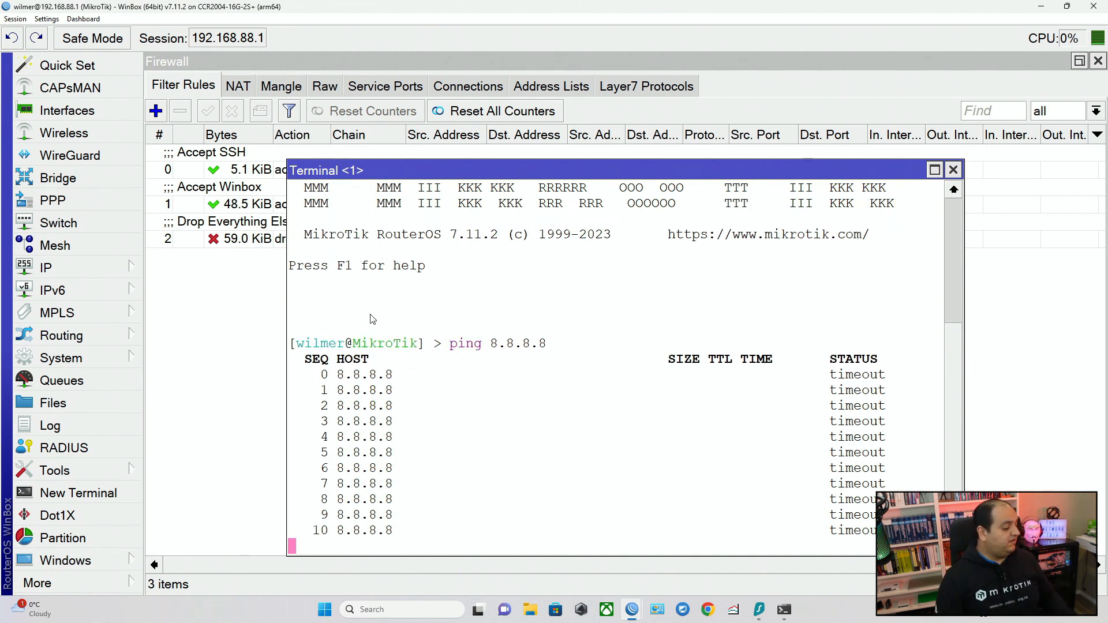
{"action": "left_click_drag", "start_coordinate": [354, 377], "coordinate": [404, 504]}
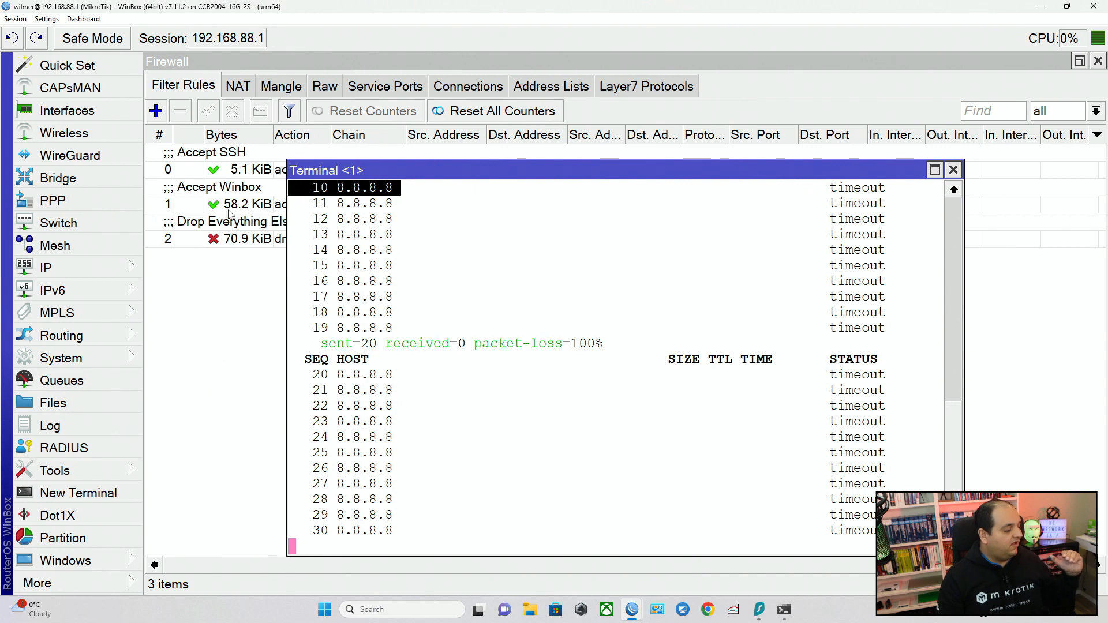
{"action": "left_click", "coordinate": [231, 170]}
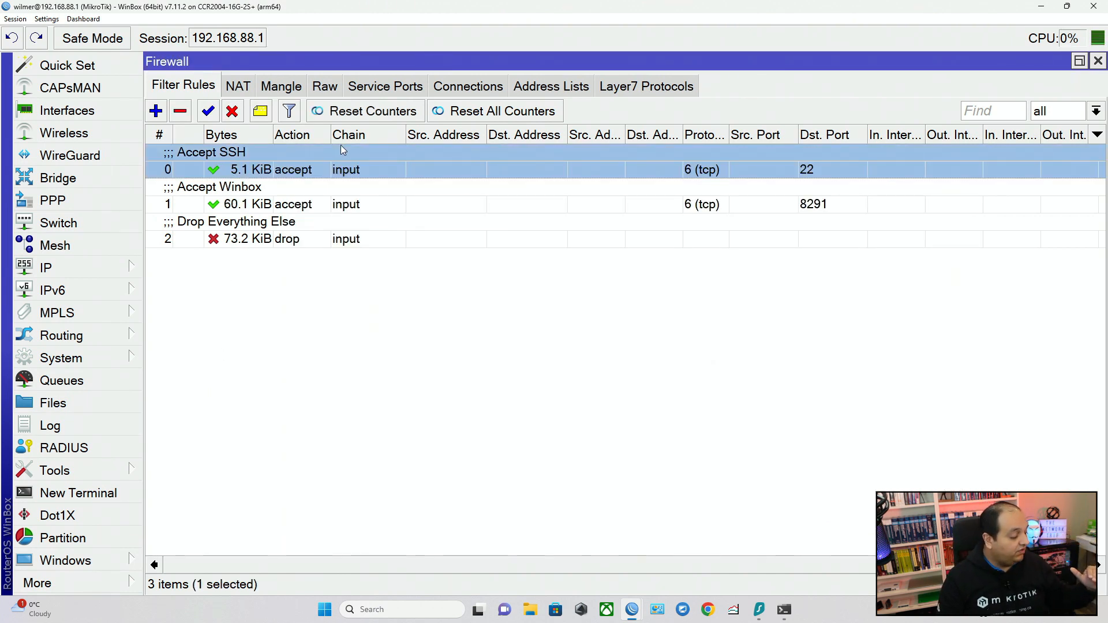
{"action": "left_click", "coordinate": [323, 194]}
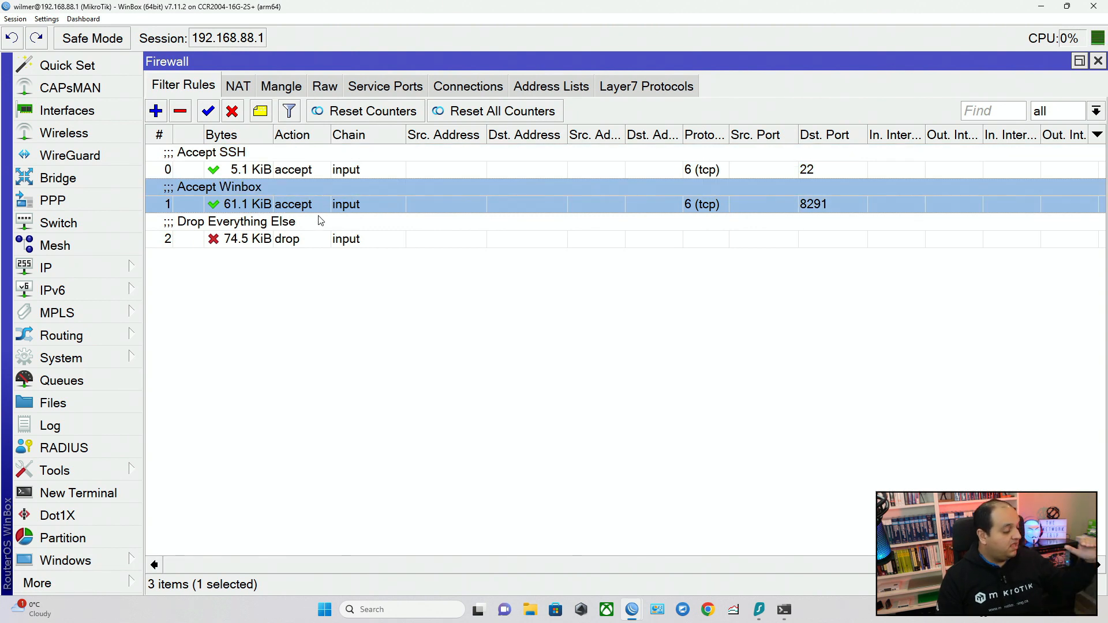
{"action": "left_click", "coordinate": [306, 235]}
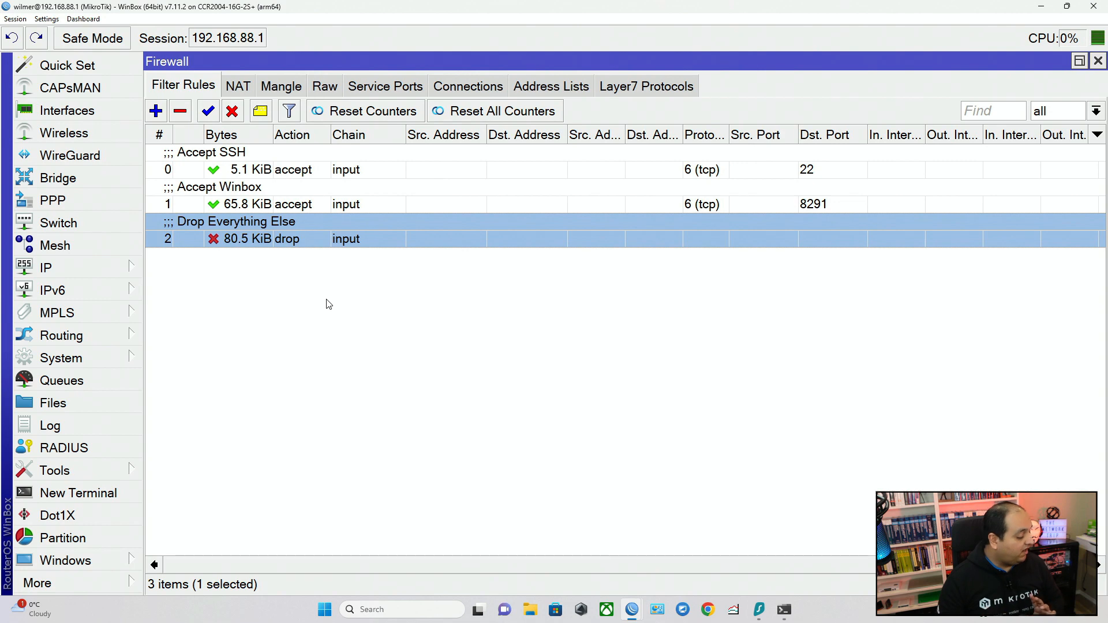
Bring the running ping terminal back into view, and select the connection to 8.8.8.8 in the firewall's tracked connections.
{"action": "left_click", "coordinate": [71, 586]}
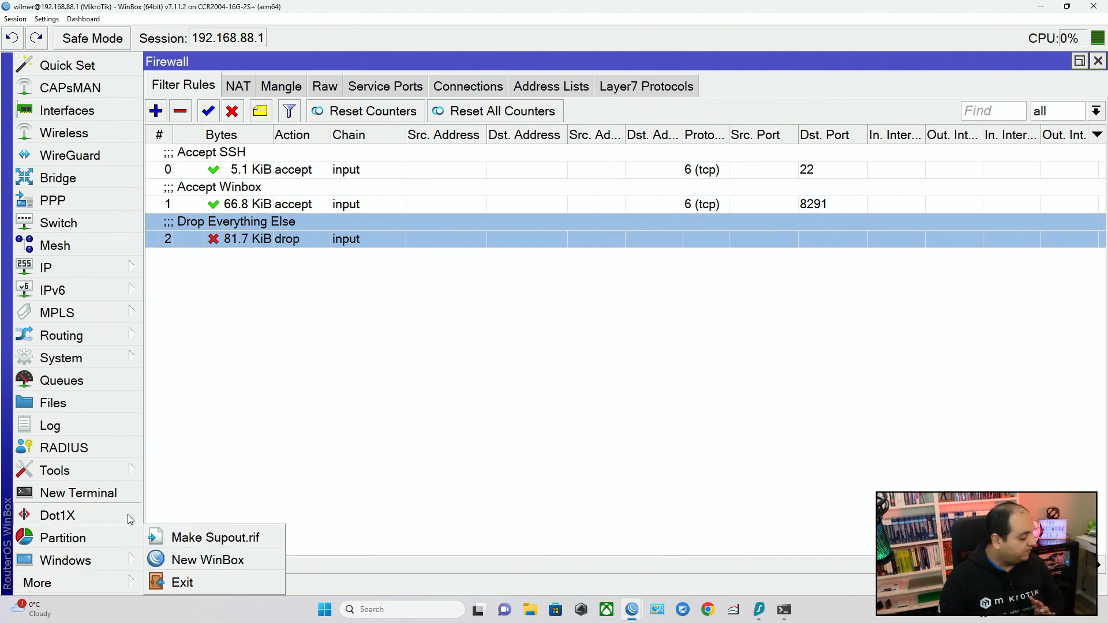
{"action": "left_click", "coordinate": [65, 560]}
{"action": "left_click", "coordinate": [190, 581]}
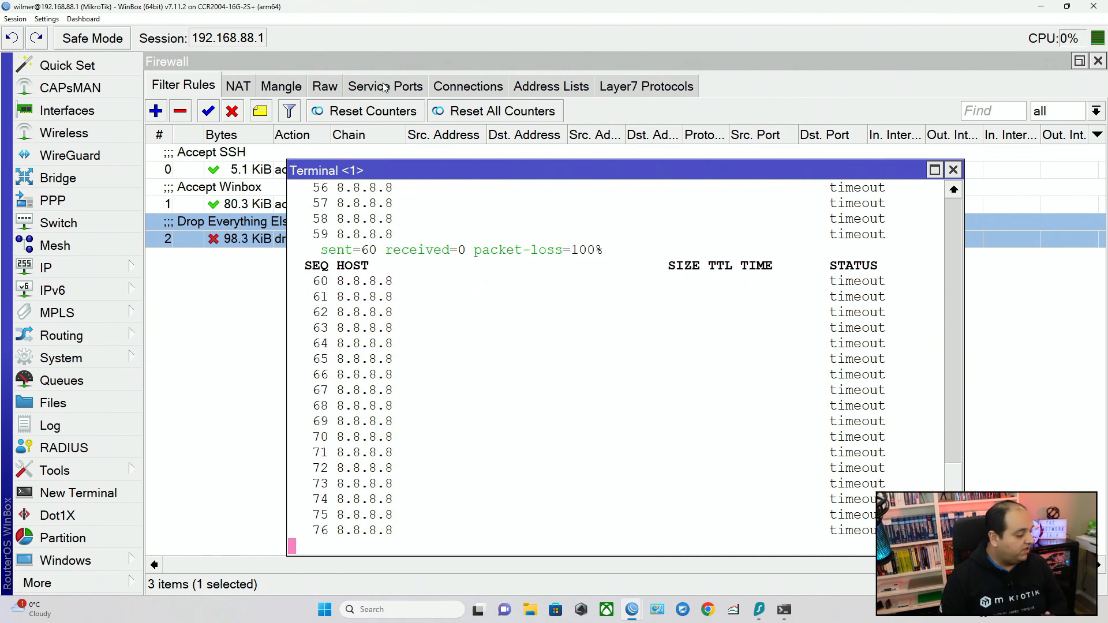
{"action": "left_click", "coordinate": [453, 86]}
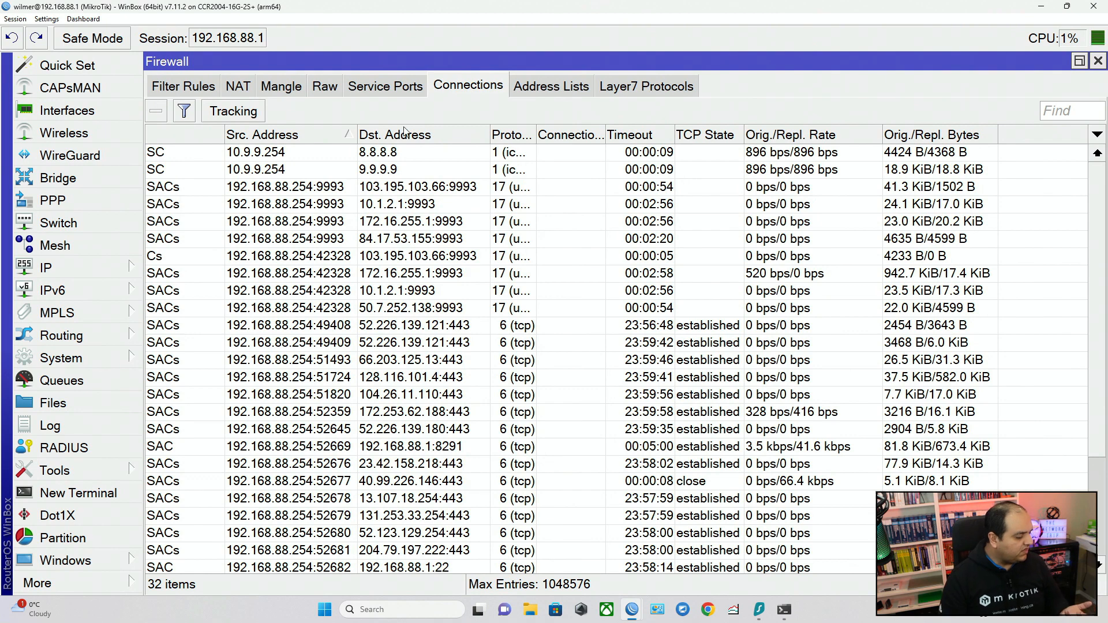
{"action": "left_click", "coordinate": [327, 159]}
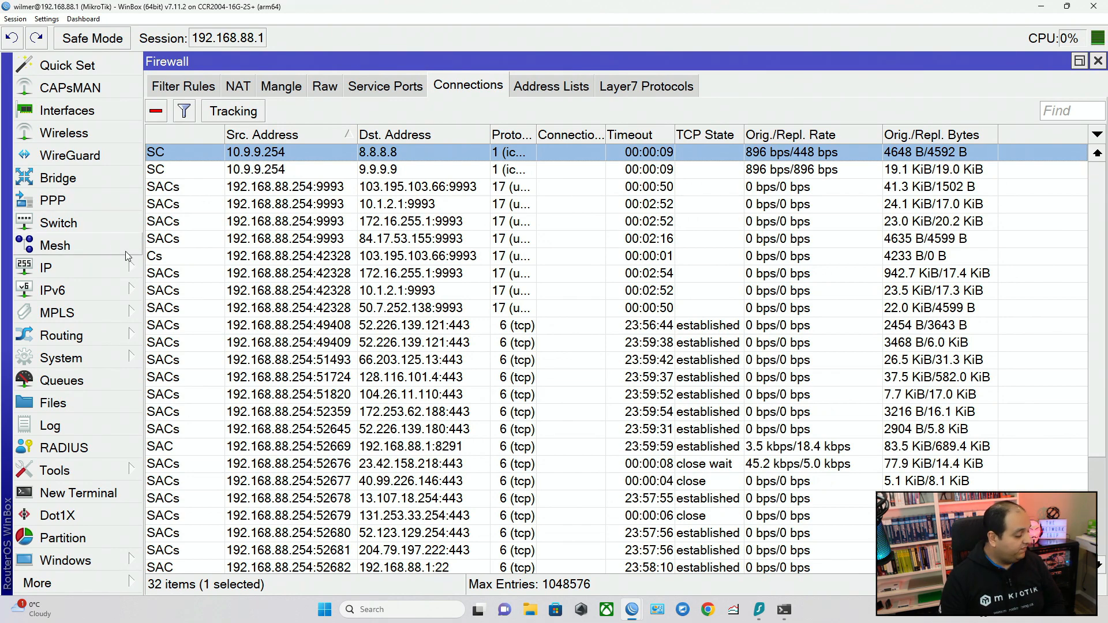
Open the router's IP address list to check its own addresses, and return to the firewall's tracked connections.
{"action": "left_click", "coordinate": [86, 268]}
{"action": "left_click", "coordinate": [173, 218]}
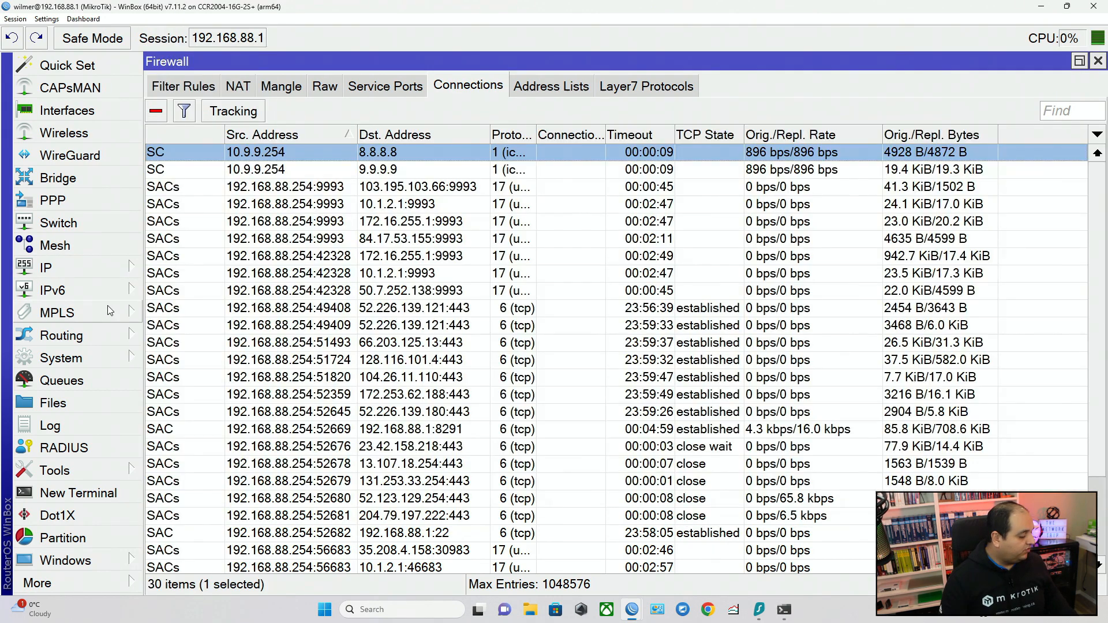
{"action": "left_click", "coordinate": [87, 268]}
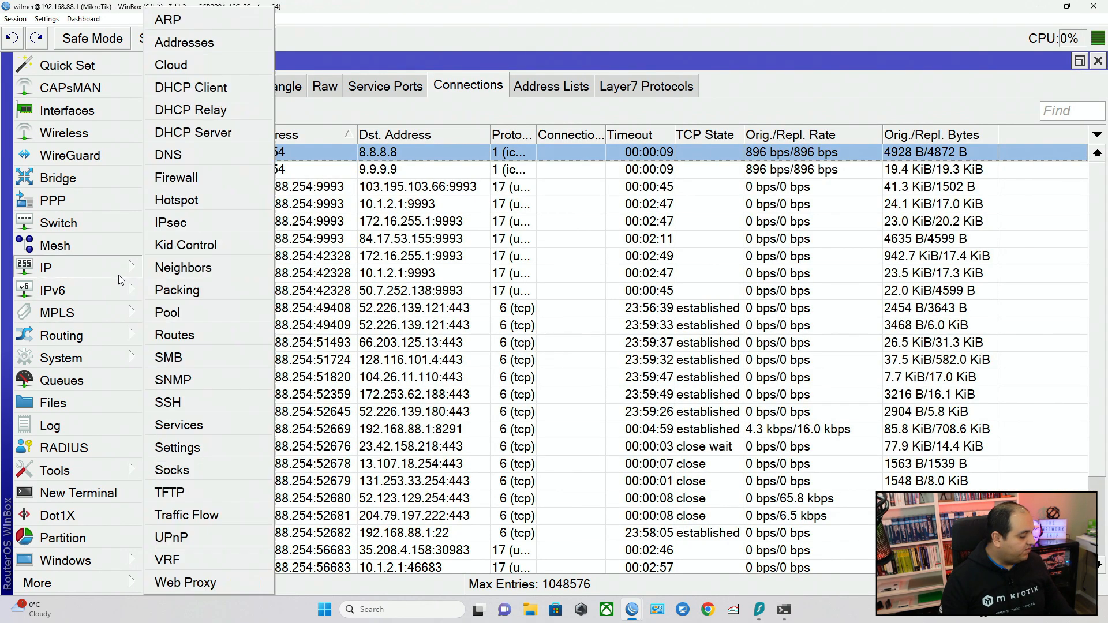
{"action": "left_click", "coordinate": [179, 43]}
{"action": "left_click", "coordinate": [259, 126]}
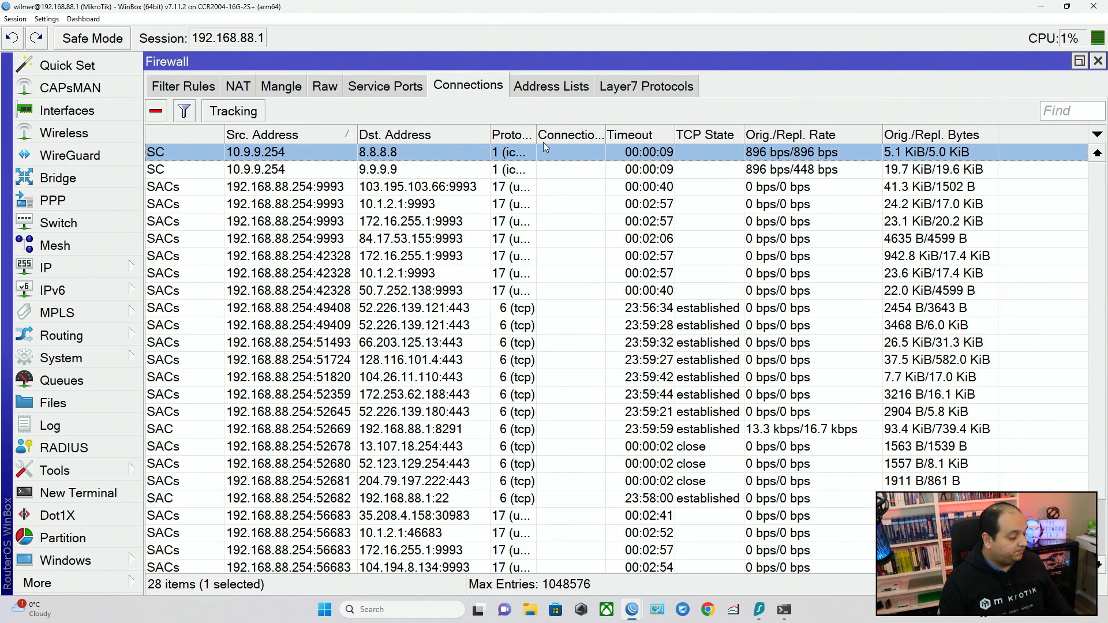
Open the tracked connection to 8.8.8.8, examine its source, destination, reply source and reply destination addresses, and close its details.
{"action": "double_click", "coordinate": [435, 151]}
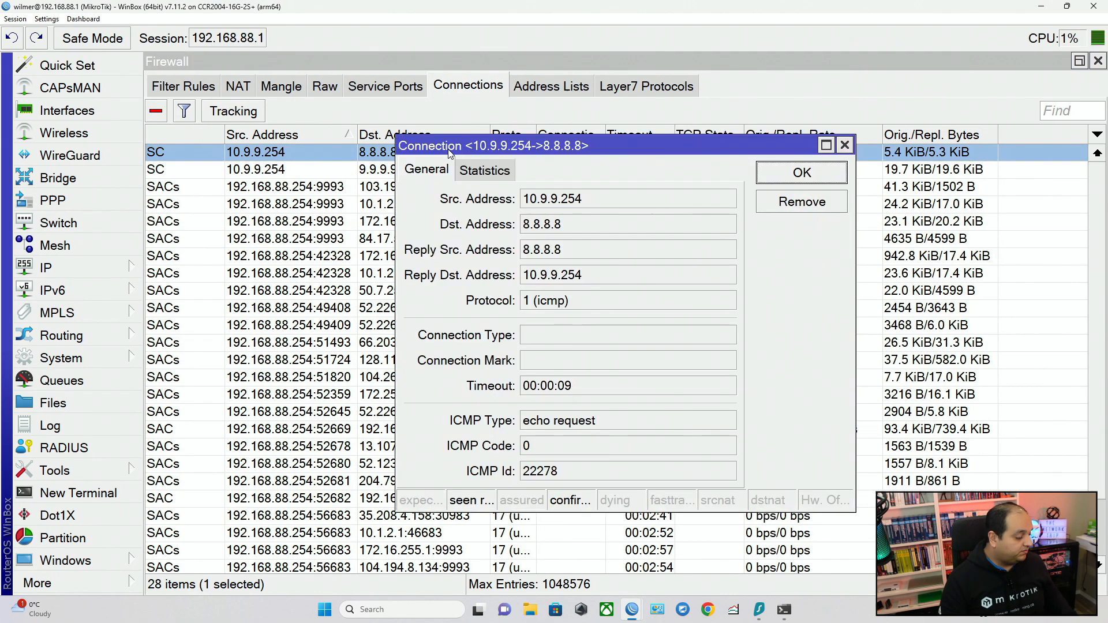
{"action": "double_click", "coordinate": [595, 201]}
{"action": "left_click_drag", "start_coordinate": [559, 225], "coordinate": [480, 230]}
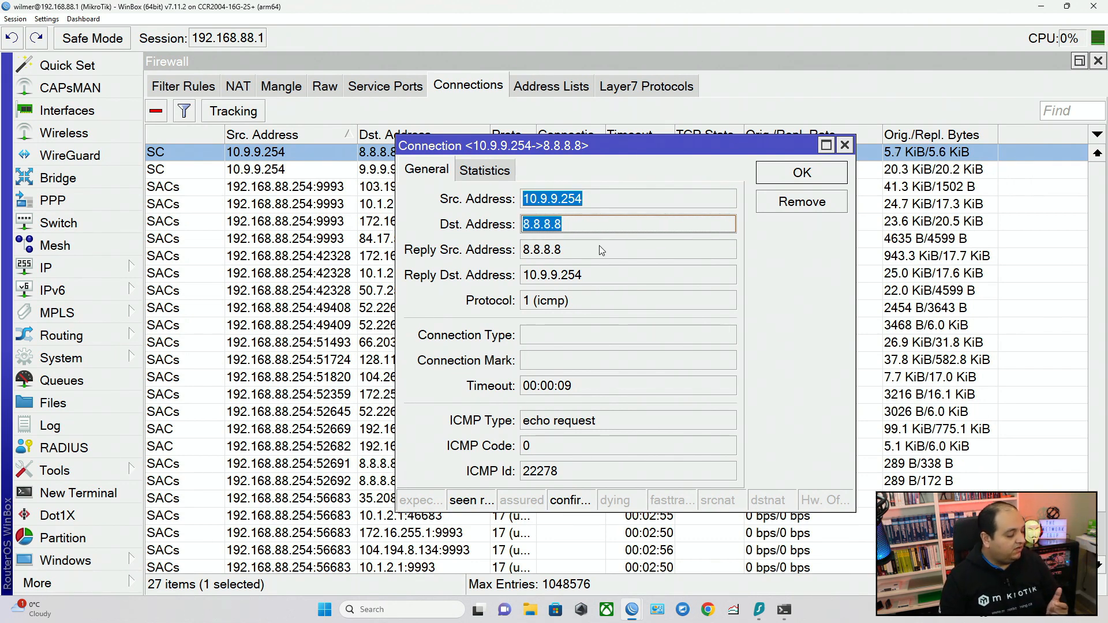
{"action": "left_click_drag", "start_coordinate": [598, 251], "coordinate": [511, 257]}
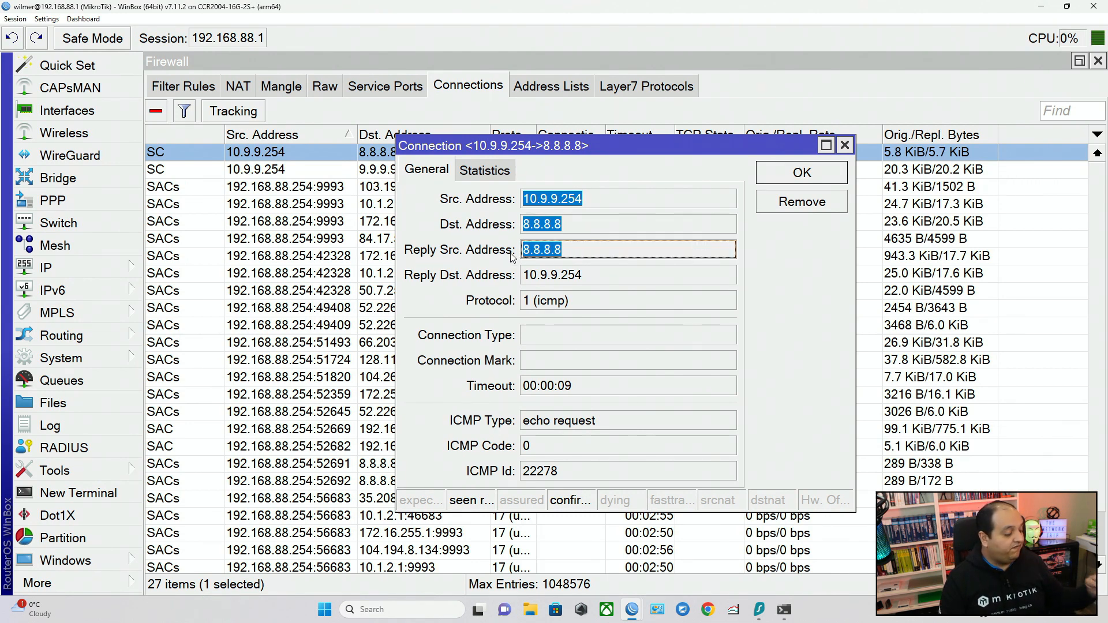
{"action": "left_click_drag", "start_coordinate": [599, 276], "coordinate": [305, 316]}
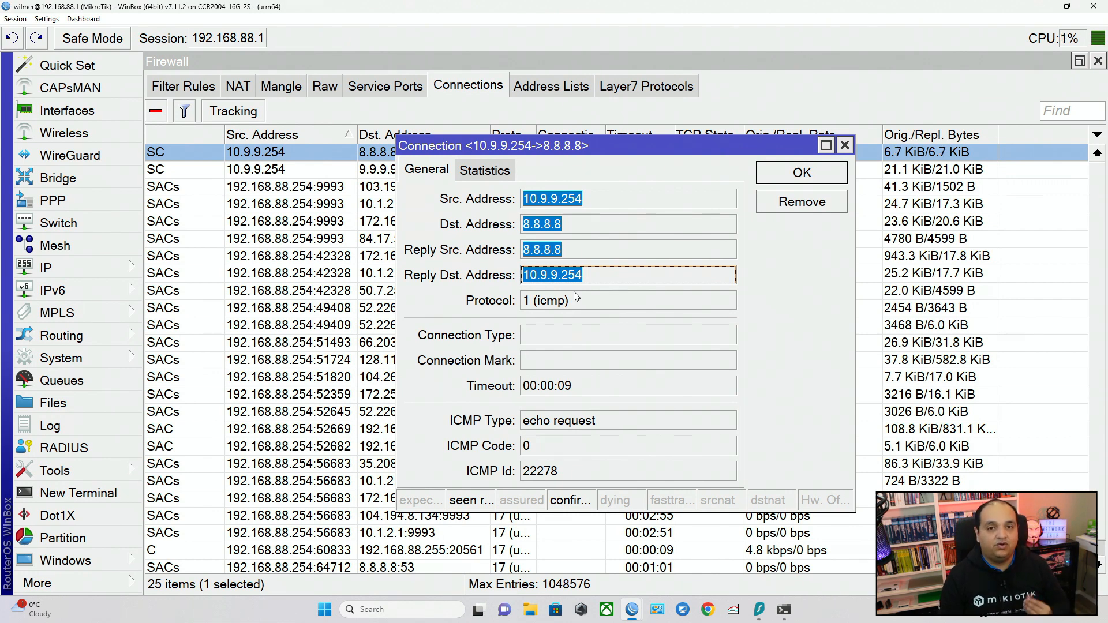
{"action": "left_click", "coordinate": [845, 146]}
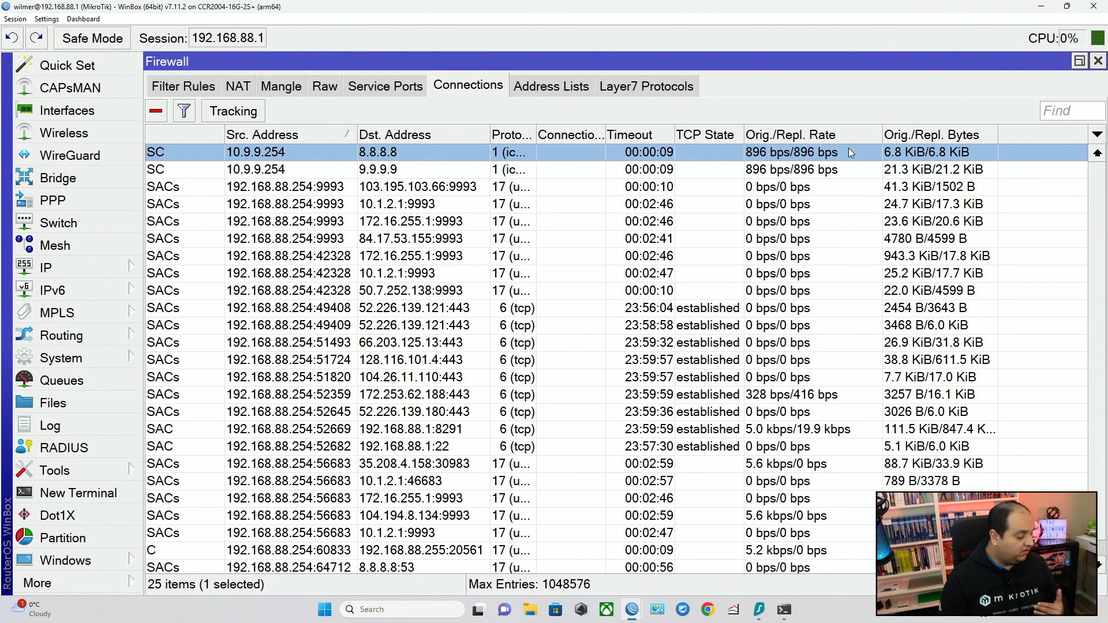
Start a new firewall filter rule and set its chain to input.
{"action": "left_click", "coordinate": [165, 93]}
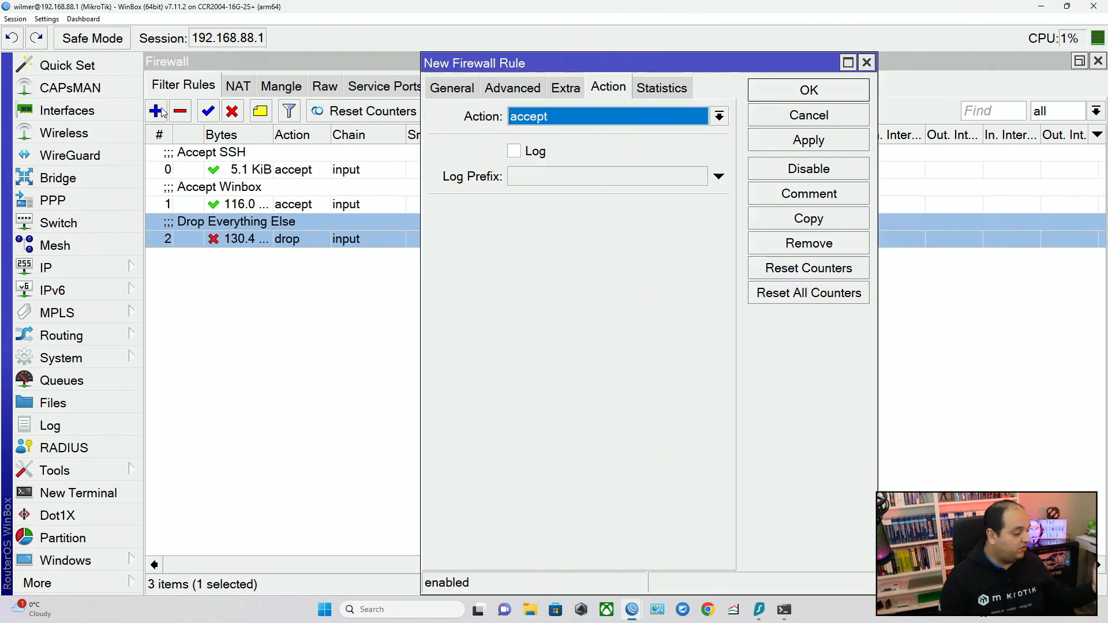
{"action": "left_click", "coordinate": [159, 110]}
{"action": "left_click", "coordinate": [470, 95]}
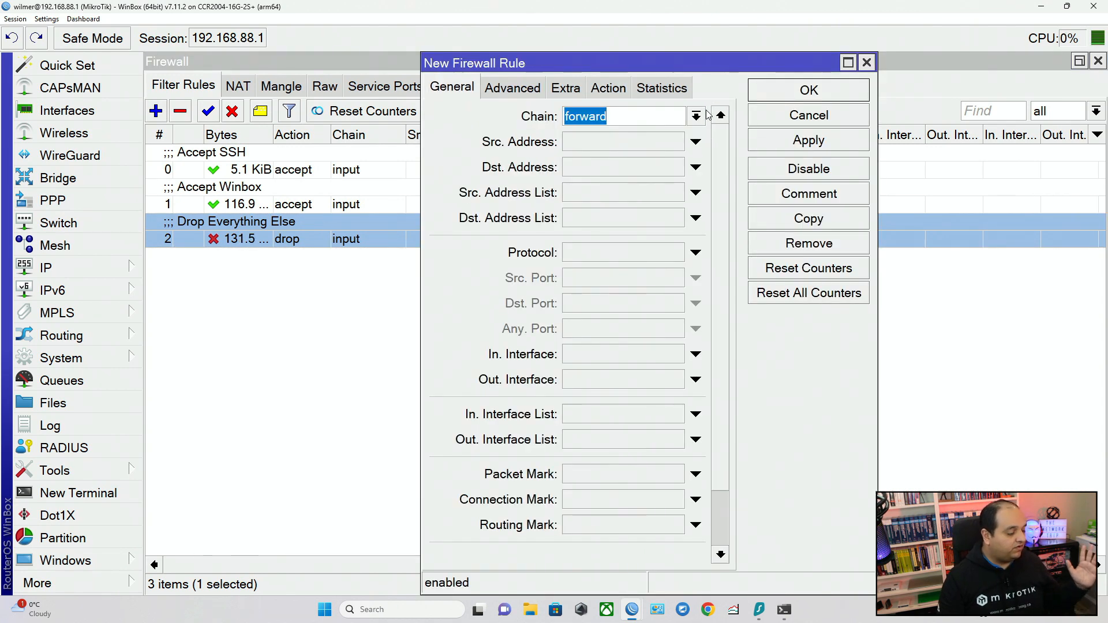
{"action": "left_click", "coordinate": [697, 117]}
{"action": "left_click", "coordinate": [618, 151]}
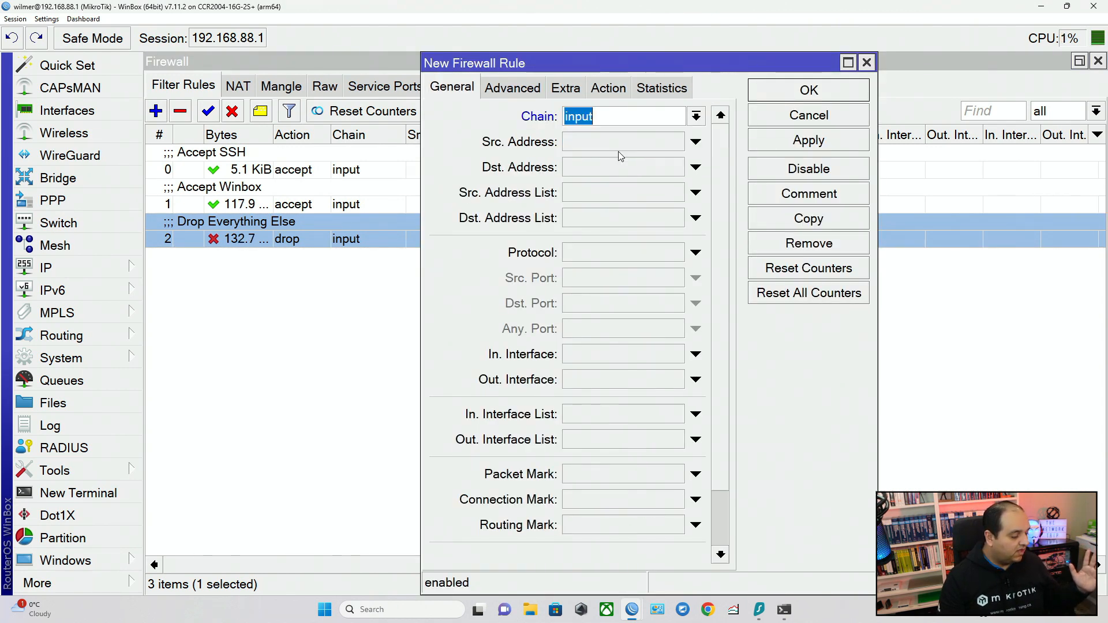
Make the new rule match the established and related connection states.
{"action": "scroll", "coordinate": [715, 286], "scroll_direction": "down", "scroll_amount": 3}
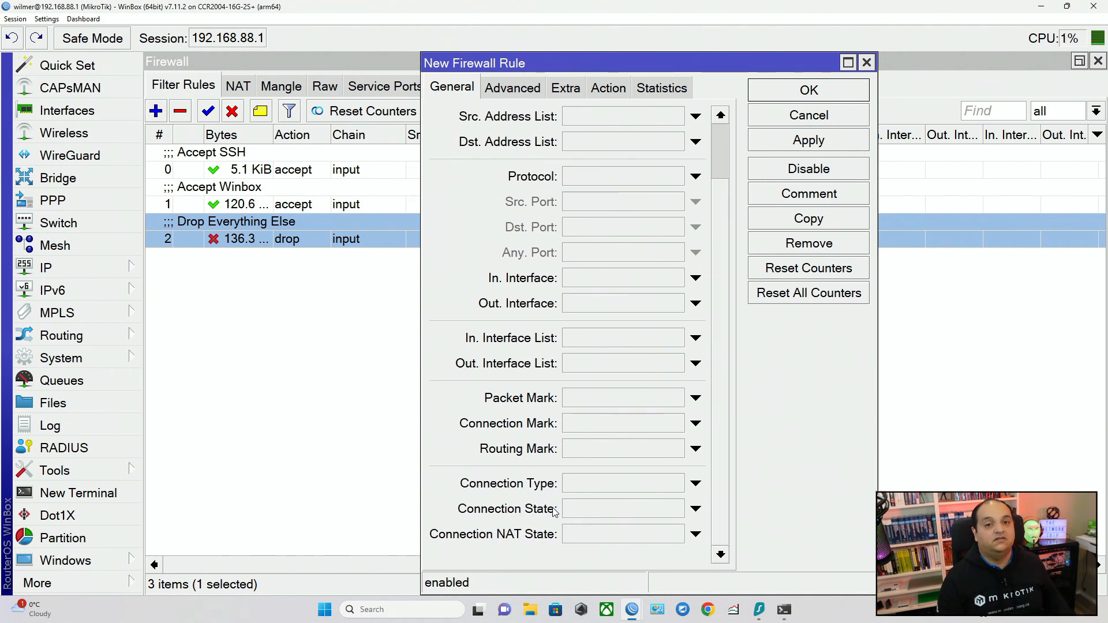
{"action": "left_click", "coordinate": [606, 509]}
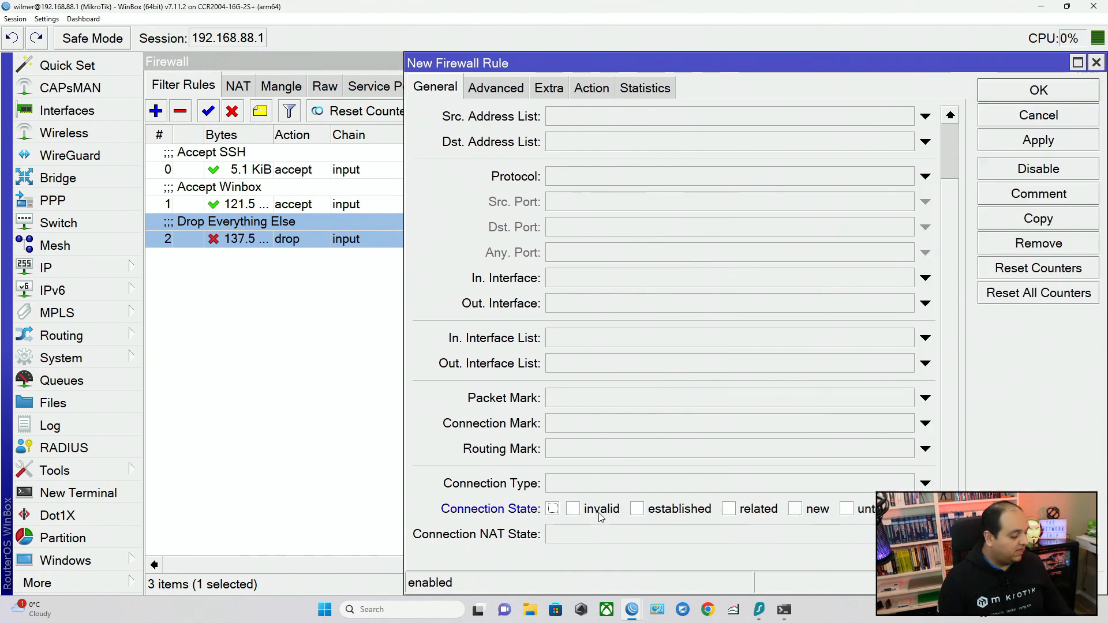
{"action": "left_click", "coordinate": [681, 510]}
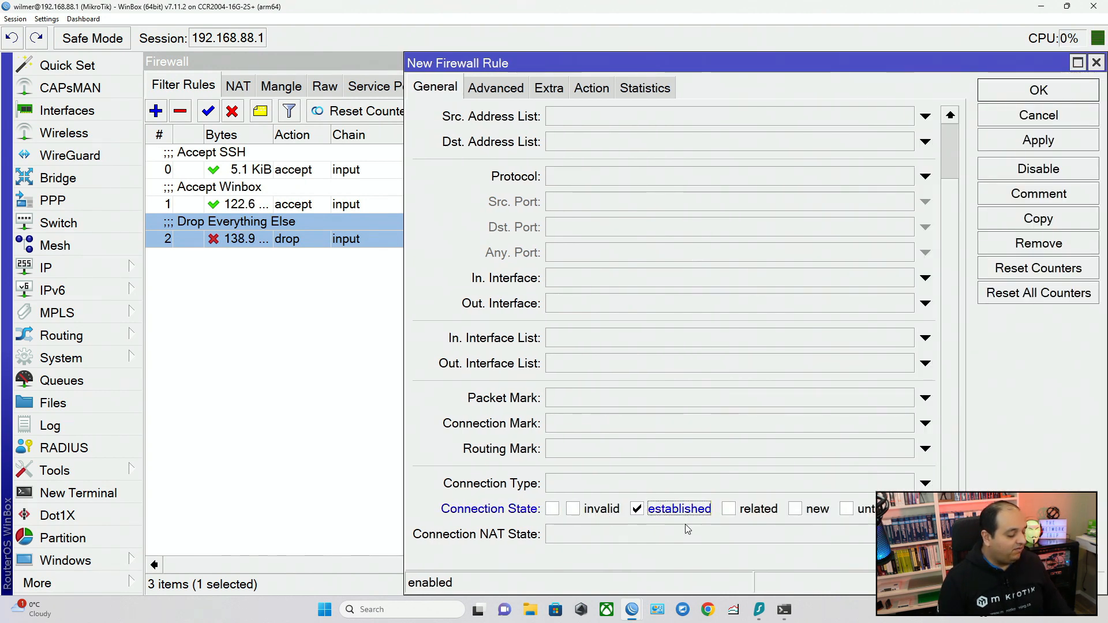
{"action": "left_click", "coordinate": [744, 510]}
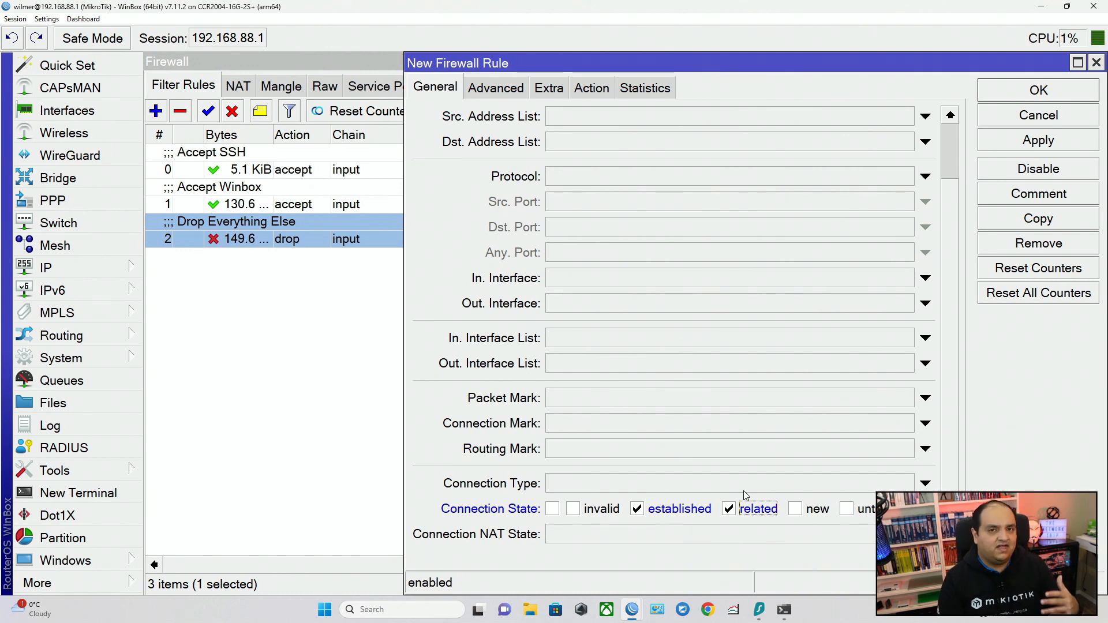
Recheck the new rule's chain and connection states, enlarge its window, and apply it with the accept action.
{"action": "scroll", "coordinate": [634, 434], "scroll_direction": "up", "scroll_amount": 3}
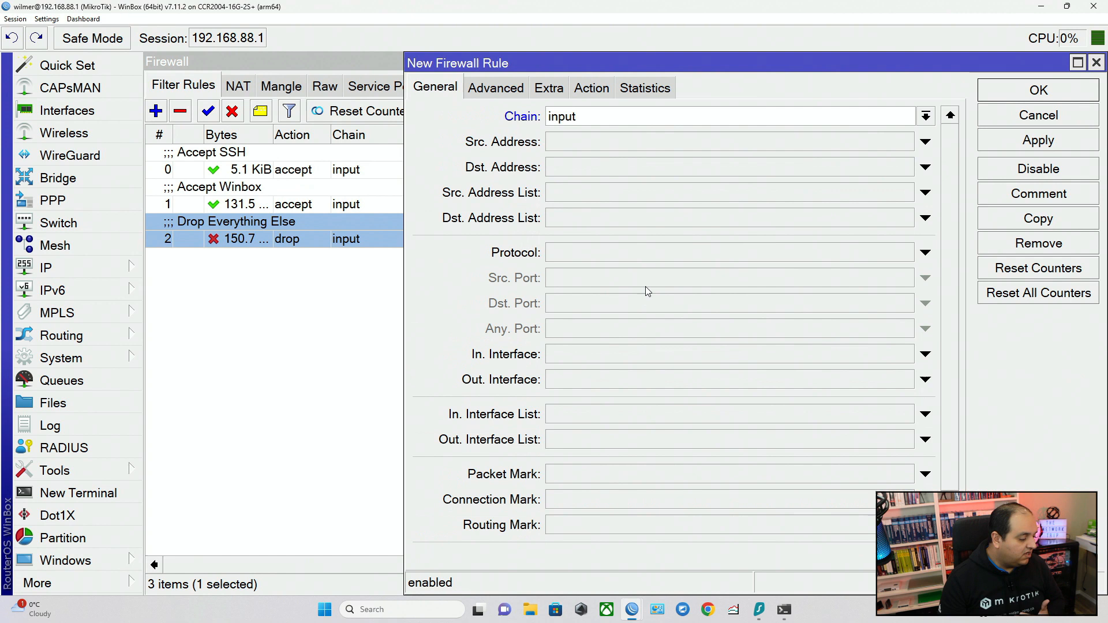
{"action": "double_click", "coordinate": [594, 116]}
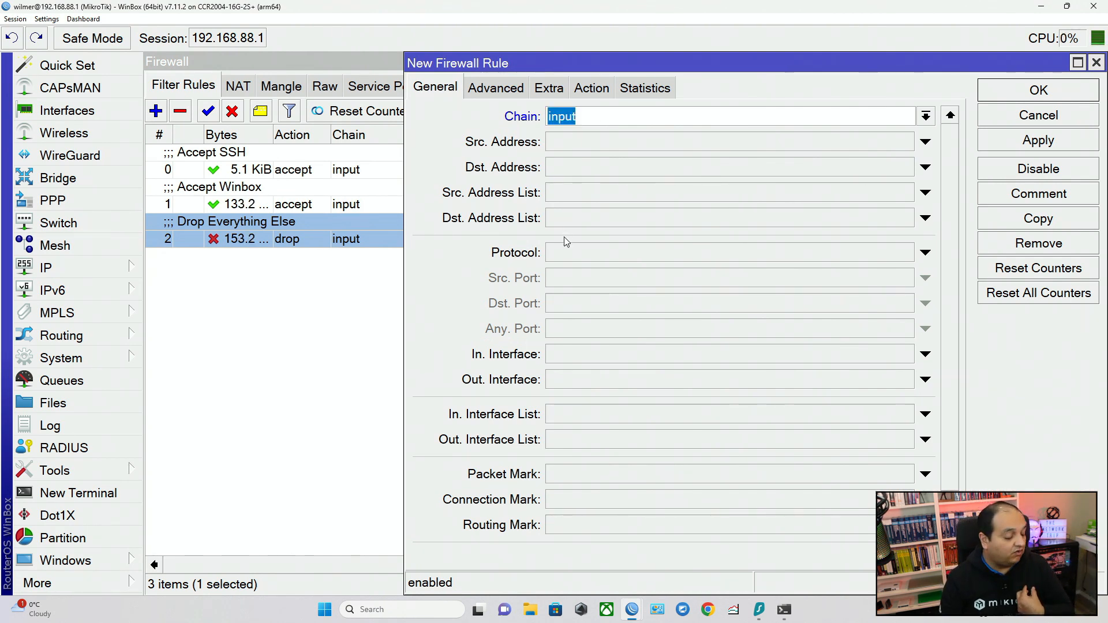
{"action": "scroll", "coordinate": [563, 237], "scroll_direction": "down", "scroll_amount": 2}
{"action": "scroll", "coordinate": [603, 325], "scroll_direction": "down", "scroll_amount": 1}
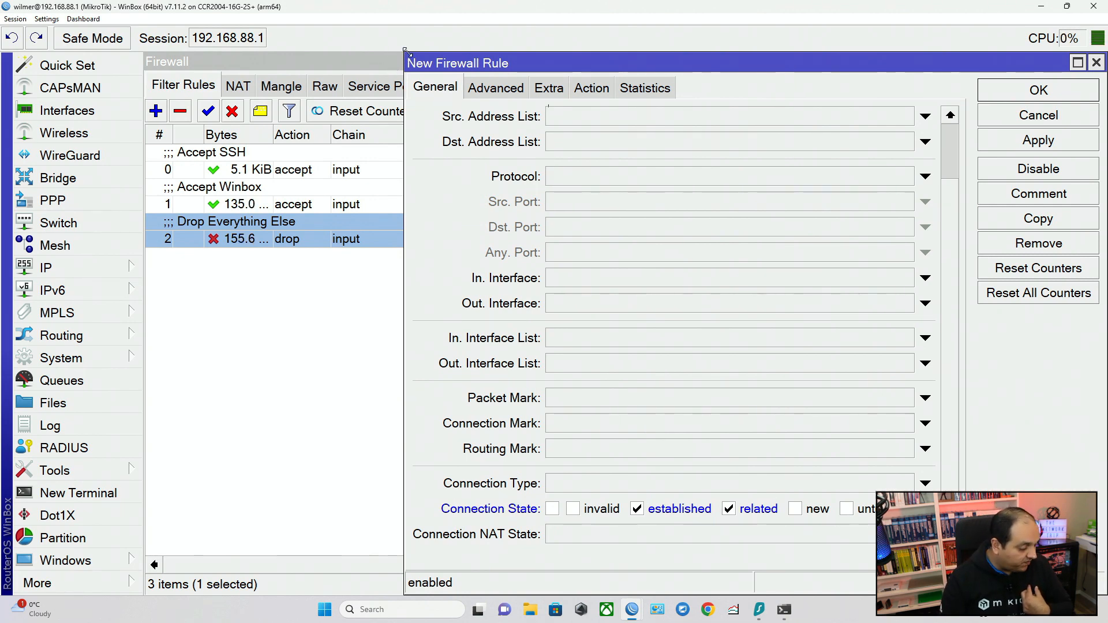
{"action": "left_click_drag", "start_coordinate": [407, 62], "coordinate": [208, 193]}
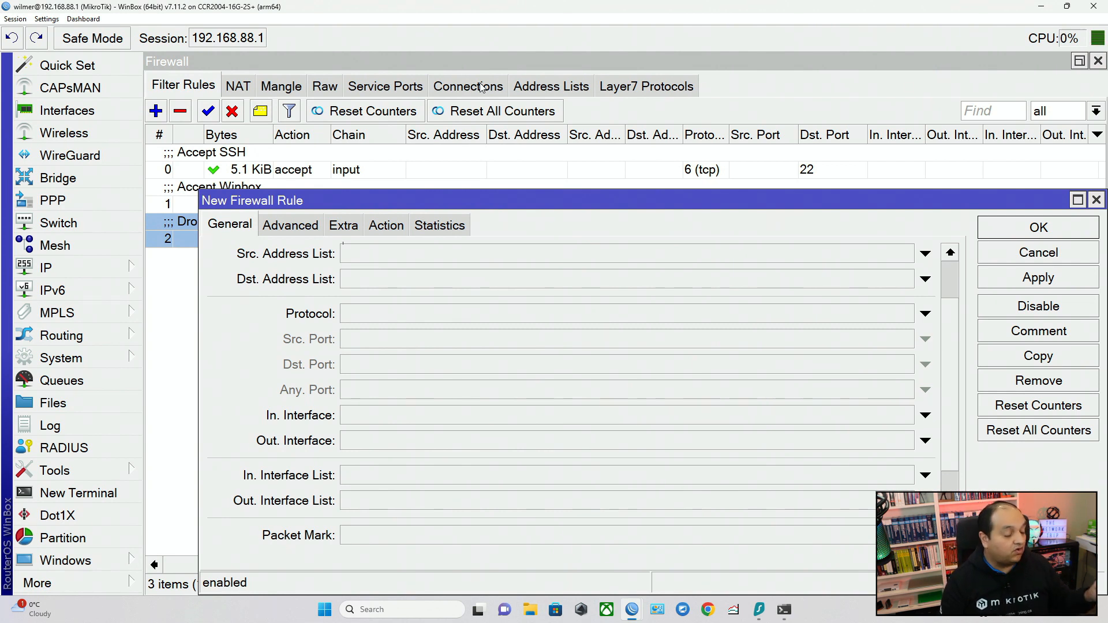
{"action": "left_click", "coordinate": [388, 226]}
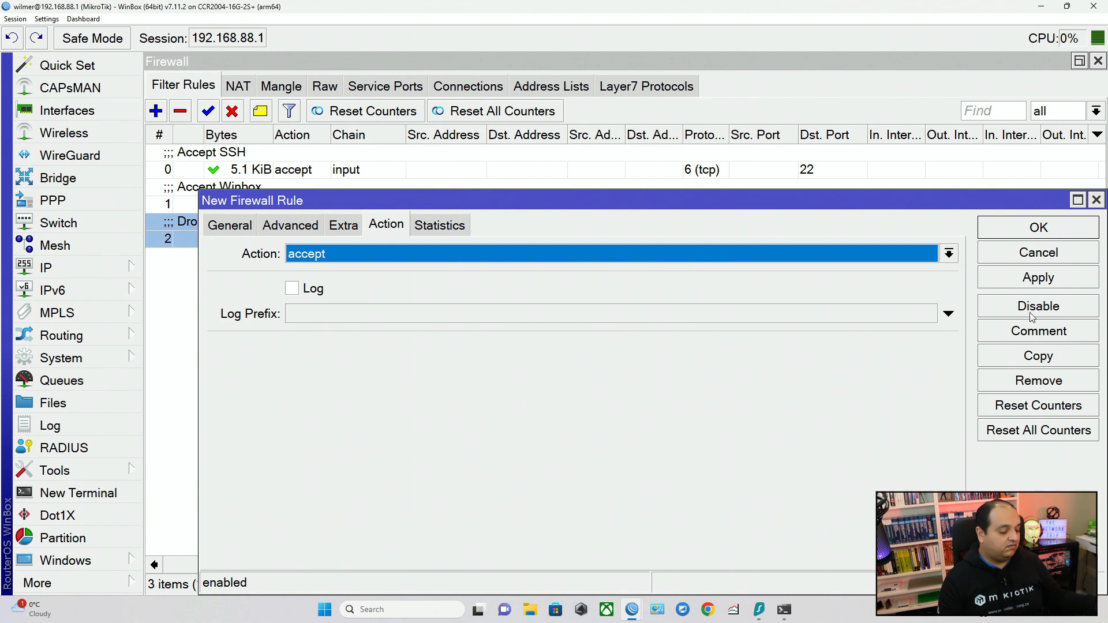
{"action": "left_click", "coordinate": [1020, 281]}
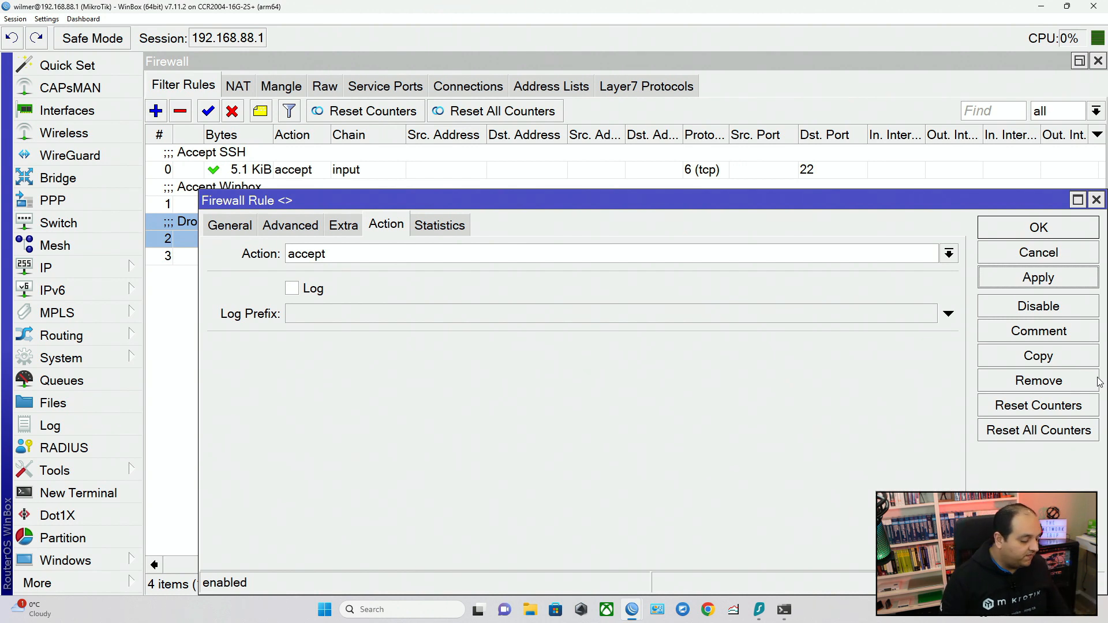
Comment the new rule as "Accept Established and Related Connecctions" and close it, returning to the filter rules.
{"action": "left_click", "coordinate": [1029, 337]}
{"action": "type", "text": "Ac"}
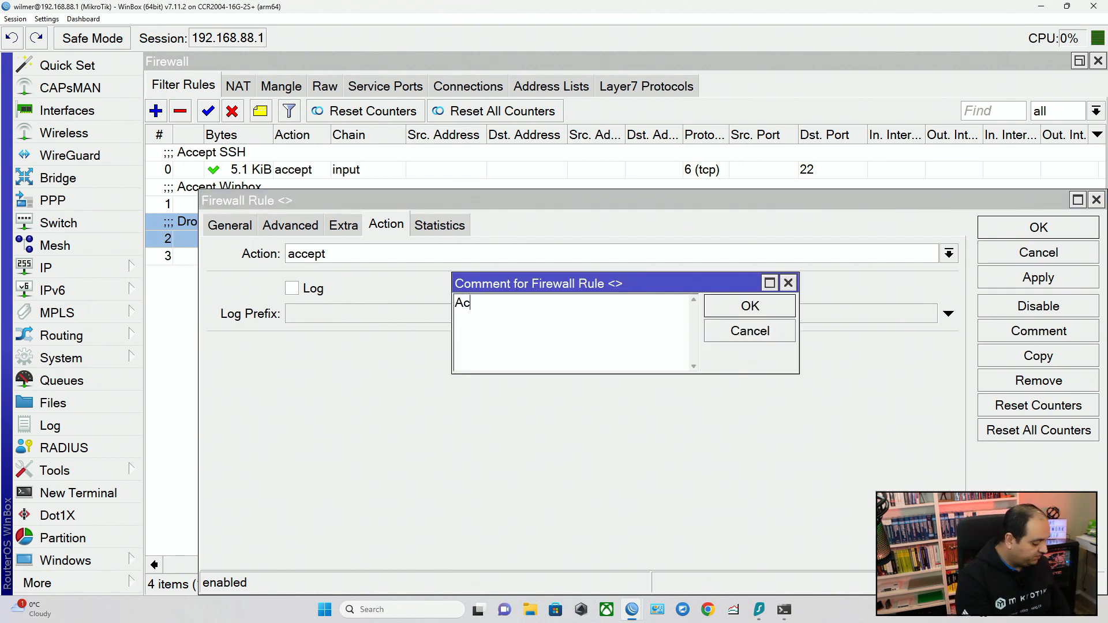
{"action": "type", "text": "cept Establis"}
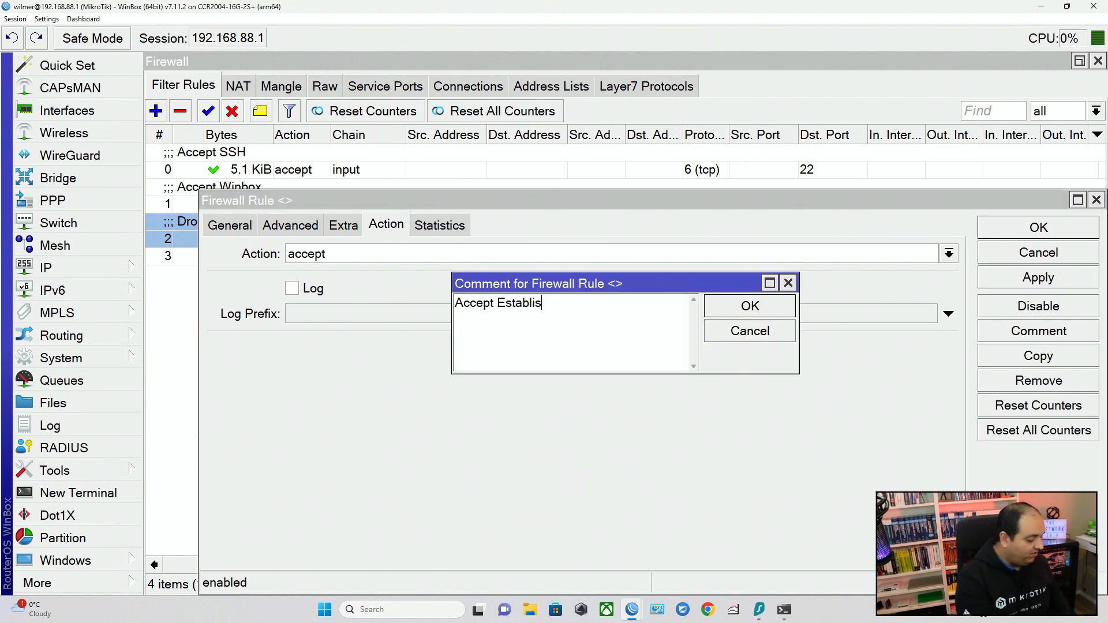
{"action": "type", "text": "hed and Related co"}
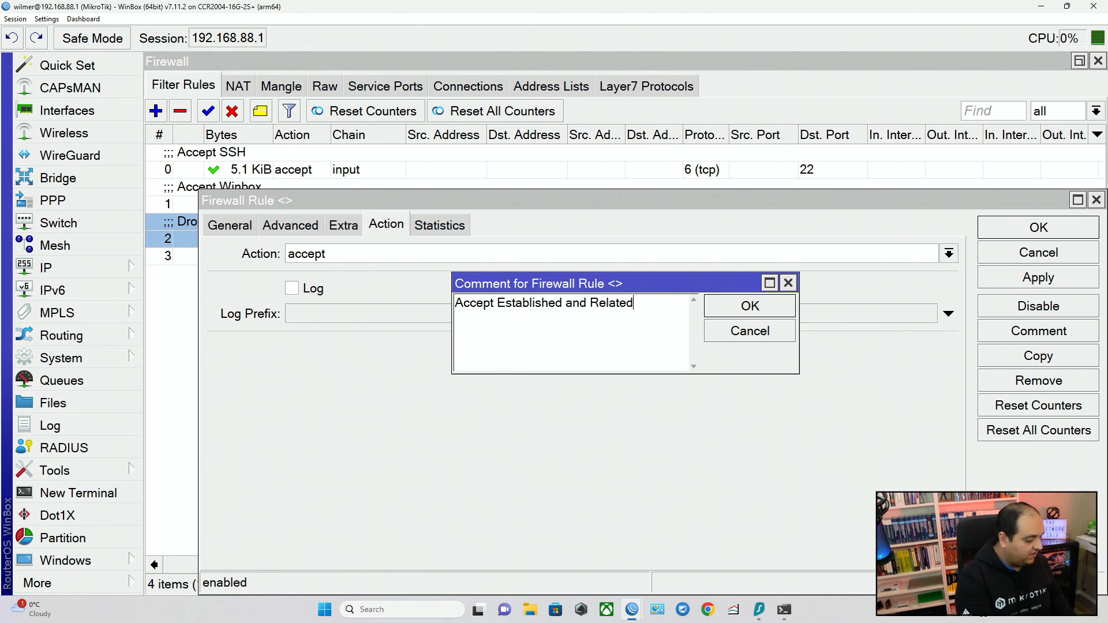
{"action": "type", "text": "Connec"}
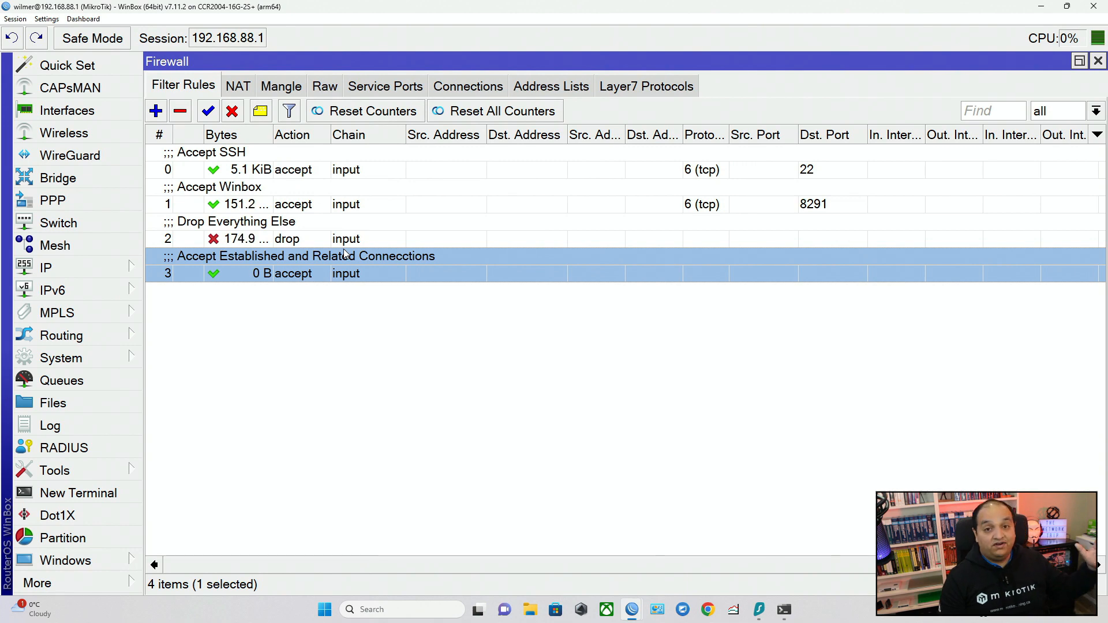
Bring the running ping terminal forward and examine whether 8.8.8.8 replies with the new accept rule in place.
{"action": "left_click", "coordinate": [133, 558]}
{"action": "left_click", "coordinate": [179, 584]}
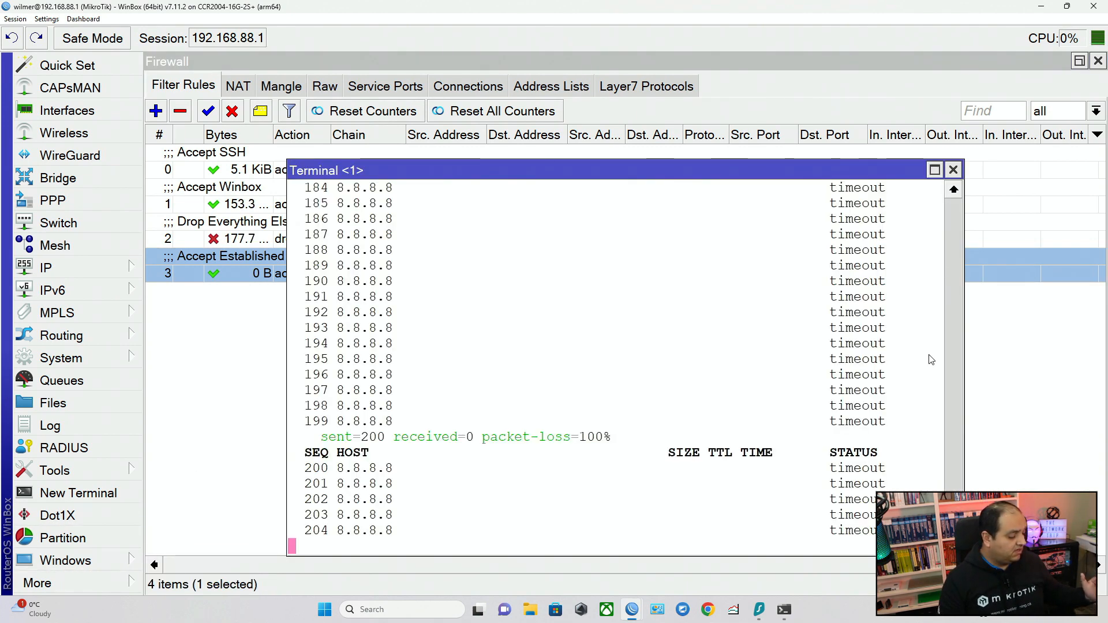
{"action": "left_click_drag", "start_coordinate": [918, 532], "coordinate": [427, 489]}
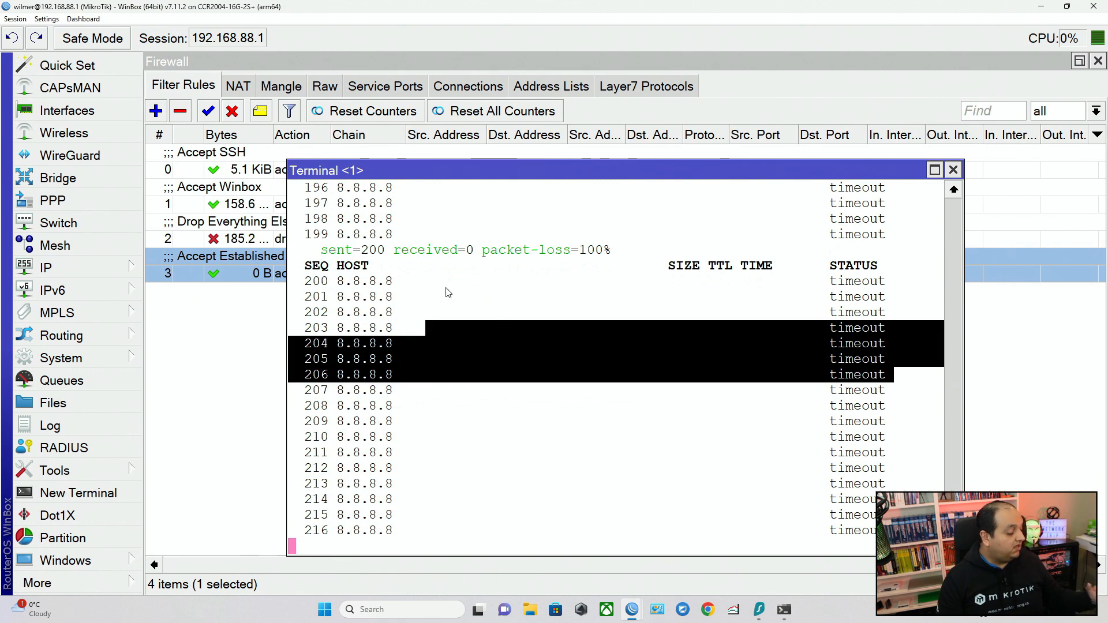
Move the established and related accept rule above the Drop Everything Else rule, and recheck the running ping to 8.8.8.8.
{"action": "left_click", "coordinate": [235, 174]}
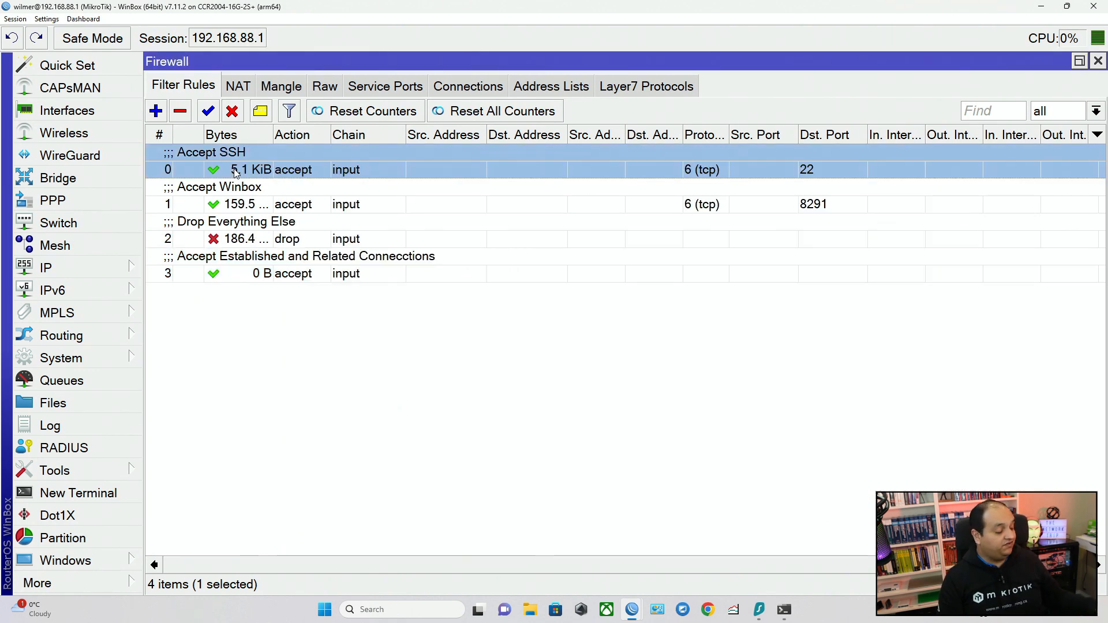
{"action": "left_click", "coordinate": [249, 202]}
{"action": "left_click", "coordinate": [250, 229]}
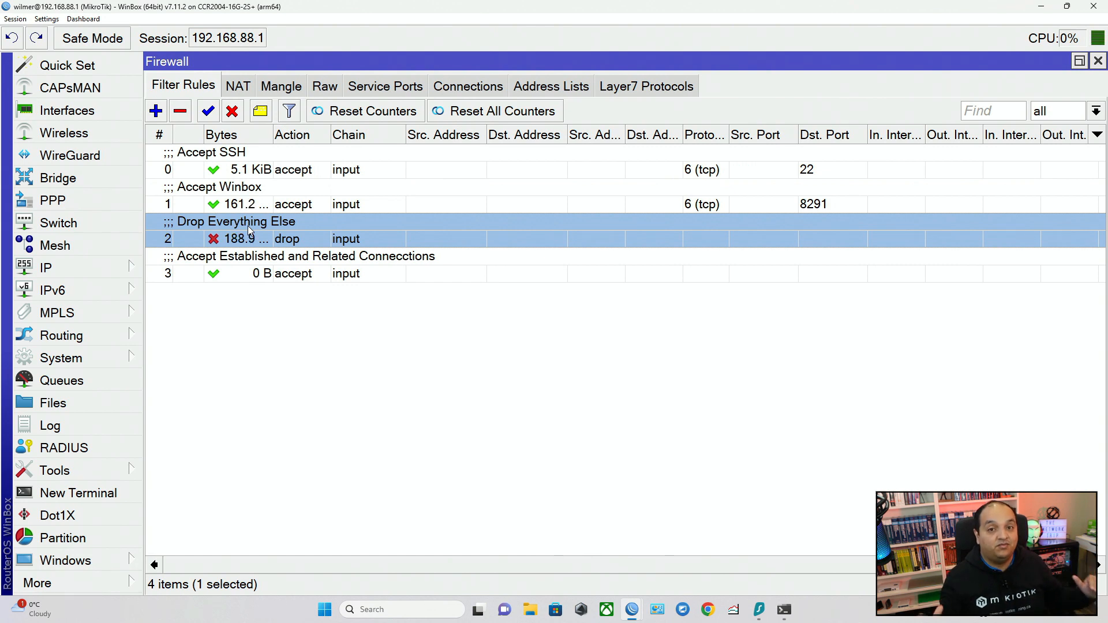
{"action": "left_click", "coordinate": [295, 276]}
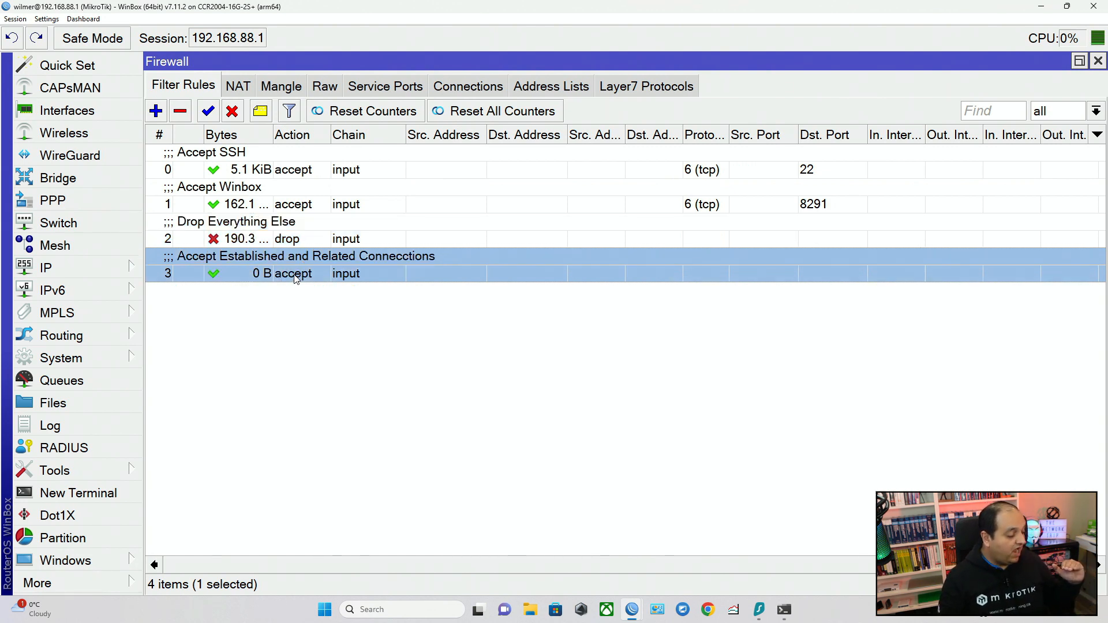
{"action": "left_click_drag", "start_coordinate": [315, 275], "coordinate": [264, 226]}
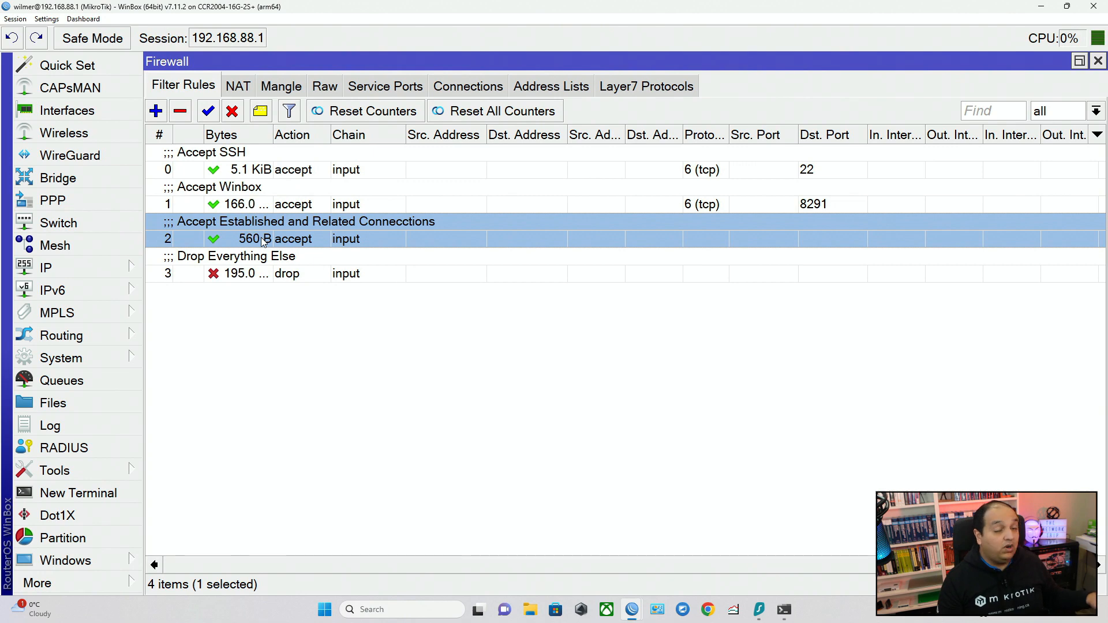
{"action": "left_click", "coordinate": [127, 562]}
{"action": "left_click", "coordinate": [173, 584]}
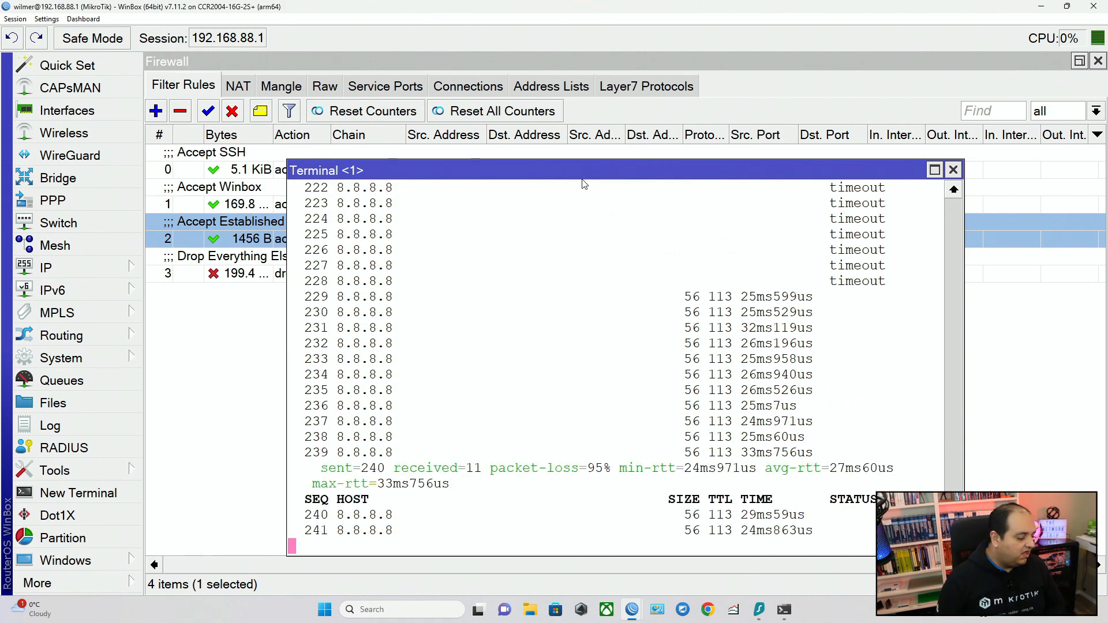
Open a new Windows command prompt and ping the router at 192.168.88.1 to test incoming ICMP.
{"action": "key", "text": "super"}
{"action": "type", "text": "cmd"}
{"action": "key", "text": "Return"}
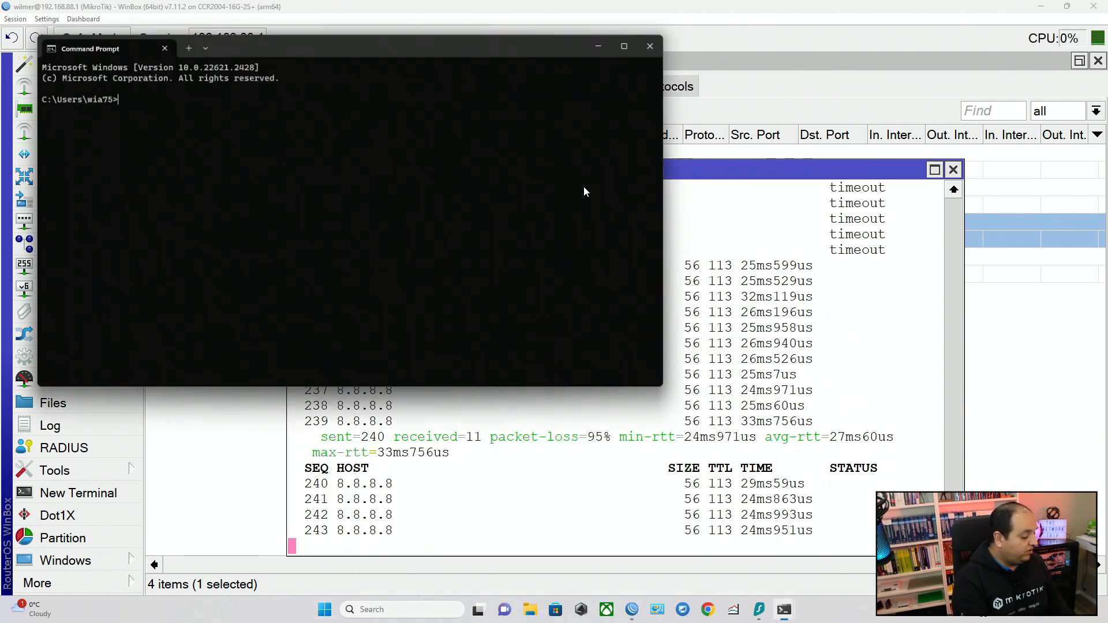
{"action": "type", "text": "ping 192.168"}
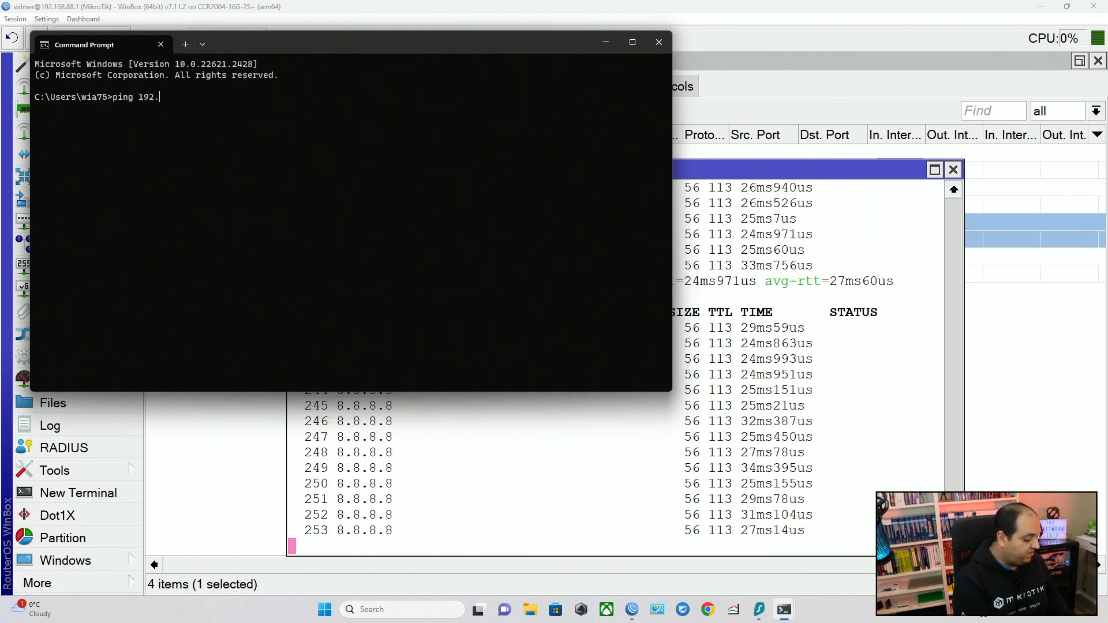
{"action": "type", "text": ".88.1"}
{"action": "key", "text": "Return"}
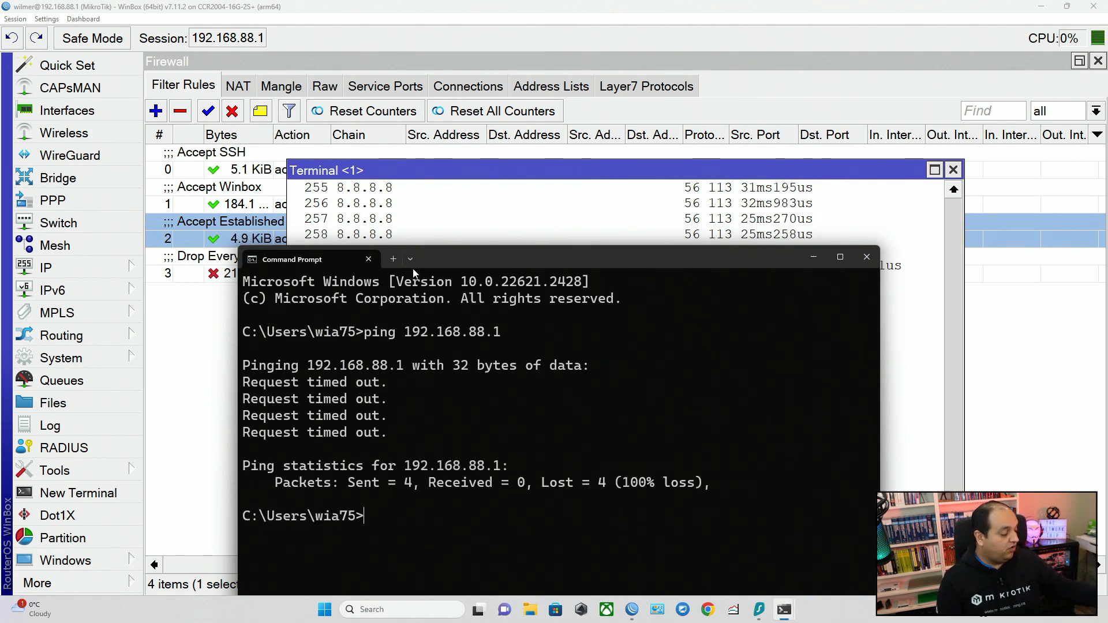
Return to the firewall filter rules and review the established/related accept rule and the Drop Everything Else rule.
{"action": "left_click", "coordinate": [253, 201]}
{"action": "left_click", "coordinate": [254, 202]}
{"action": "left_click", "coordinate": [241, 225]}
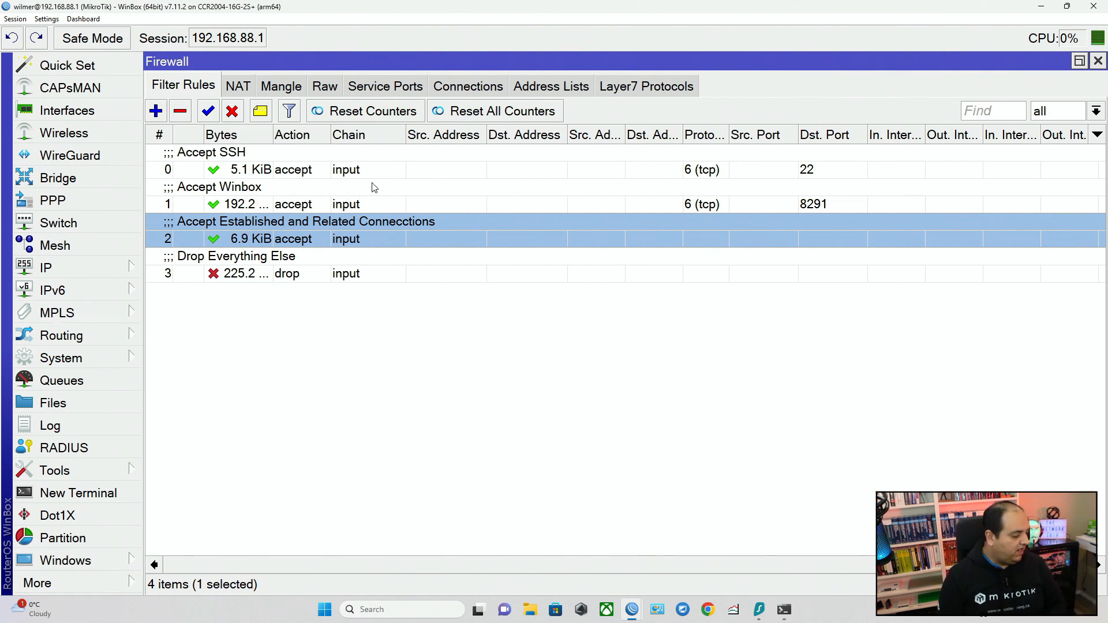
{"action": "left_click", "coordinate": [252, 268]}
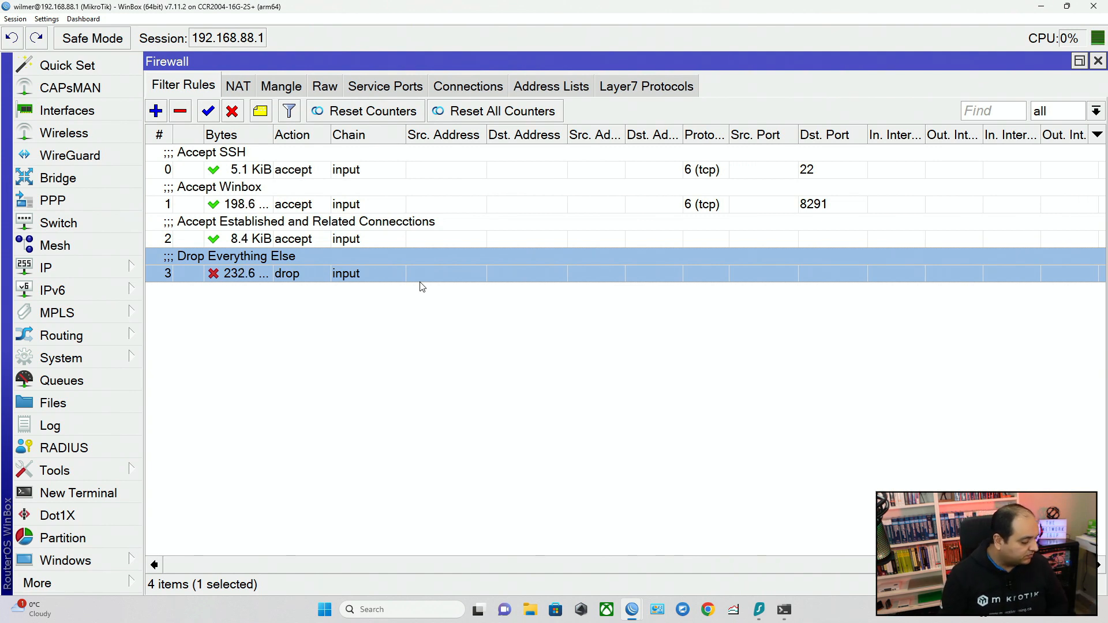
Start a new filter rule on the input chain with protocol icmp and in-interface ether9.
{"action": "left_click", "coordinate": [156, 112]}
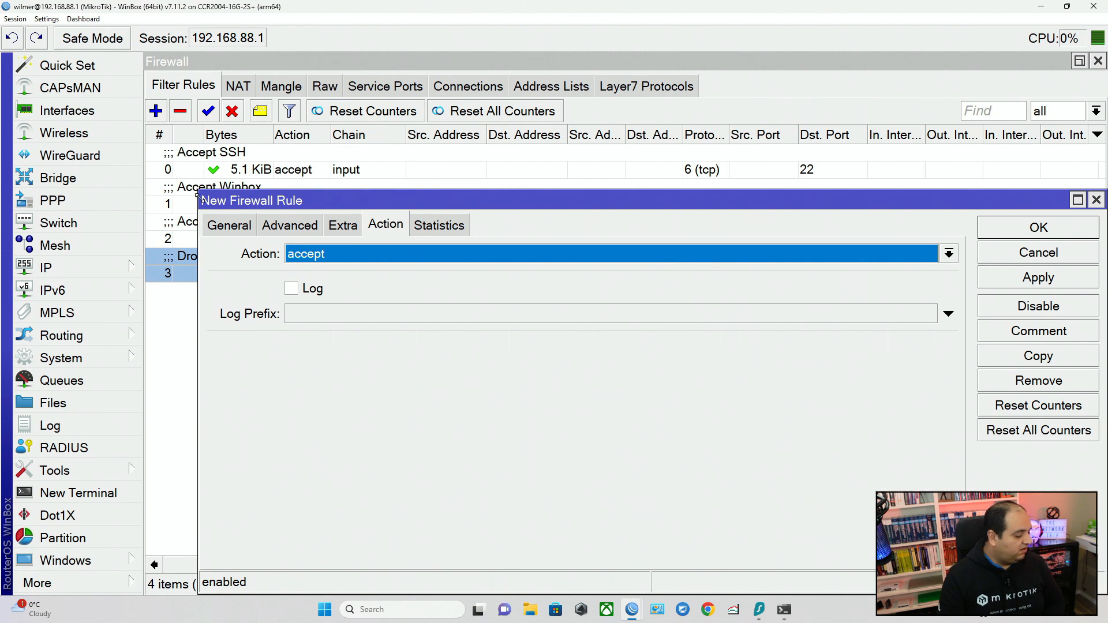
{"action": "left_click_drag", "start_coordinate": [207, 200], "coordinate": [199, 94]}
{"action": "left_click", "coordinate": [218, 119]}
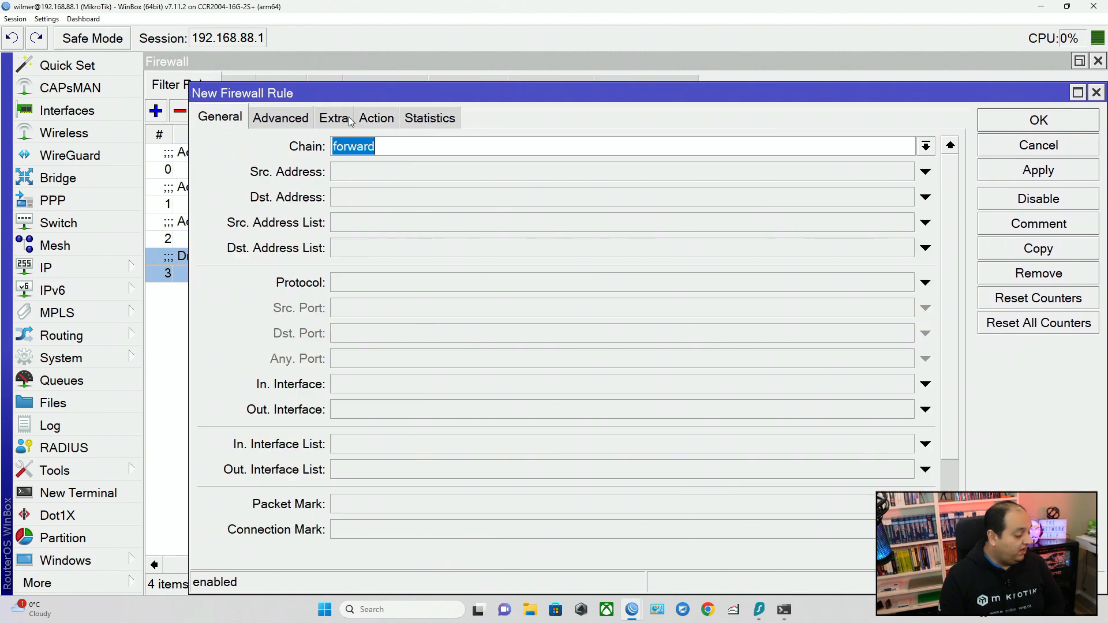
{"action": "left_click", "coordinate": [925, 146]}
{"action": "left_click", "coordinate": [398, 180]}
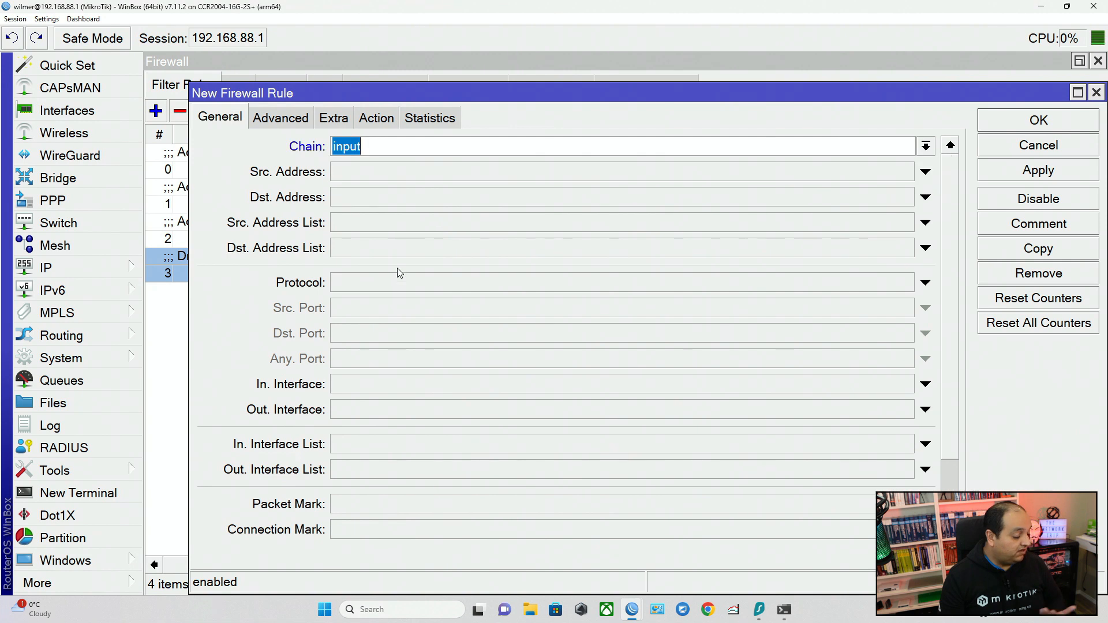
{"action": "left_click", "coordinate": [395, 283]}
{"action": "type", "text": "icmp"}
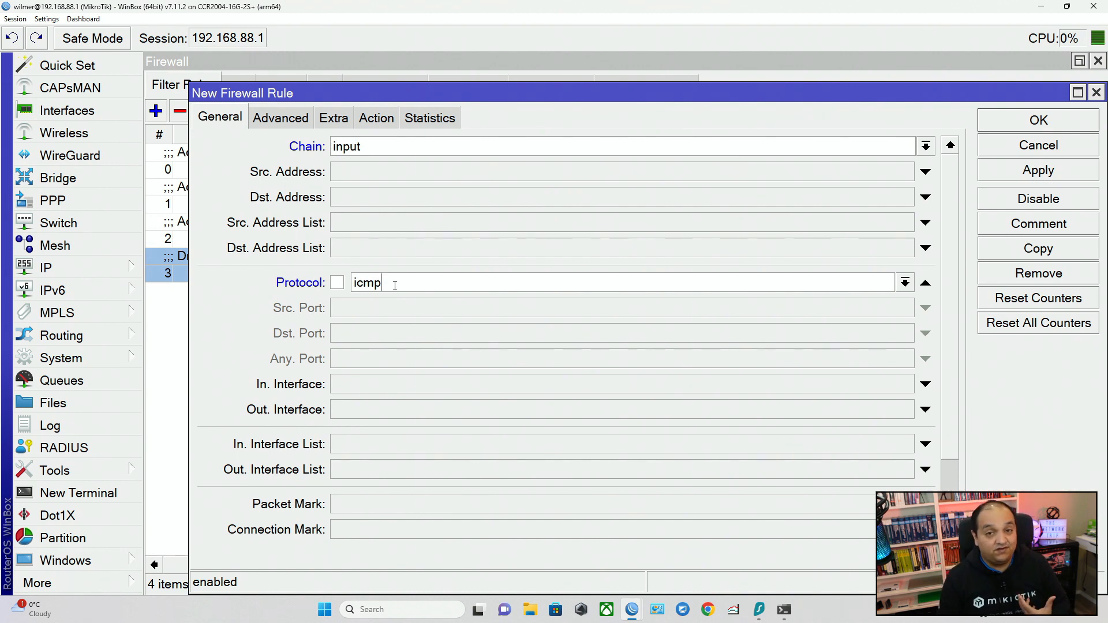
{"action": "left_click", "coordinate": [372, 393]}
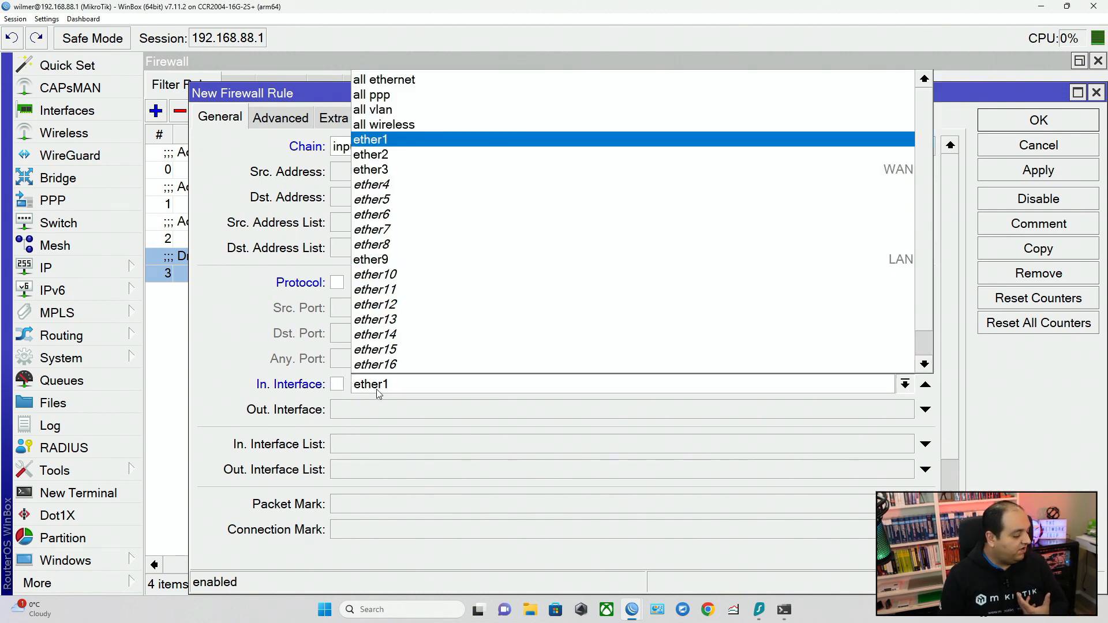
{"action": "left_click", "coordinate": [394, 267]}
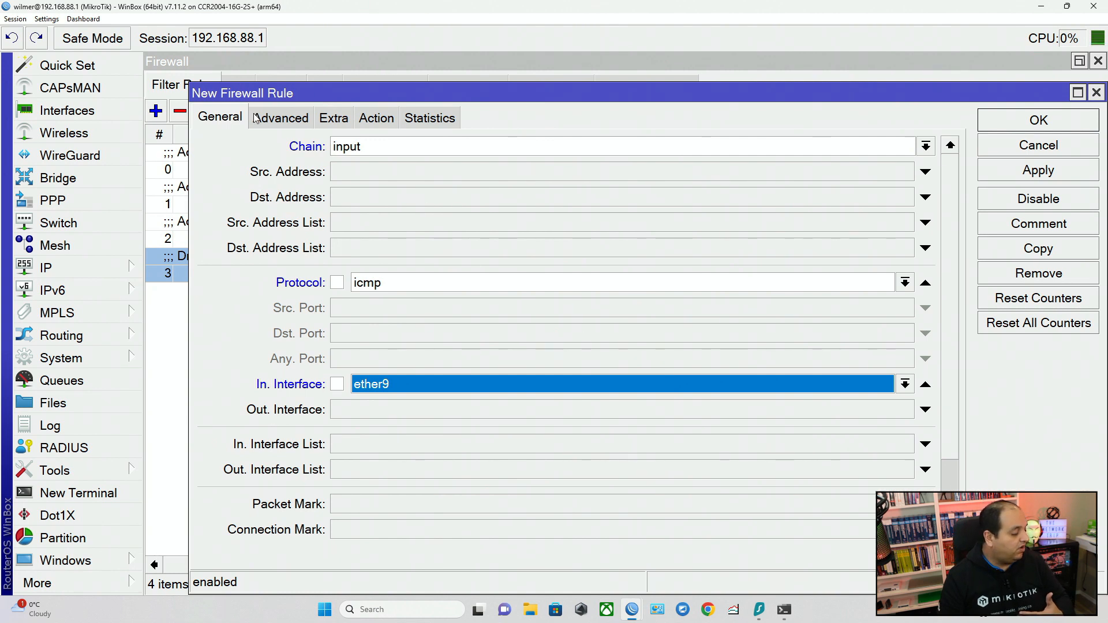
Limit the rule to the ICMP option echo request, check that its action is accept, and apply it.
{"action": "left_click", "coordinate": [278, 119]}
{"action": "scroll", "coordinate": [401, 470], "scroll_direction": "down", "scroll_amount": 5}
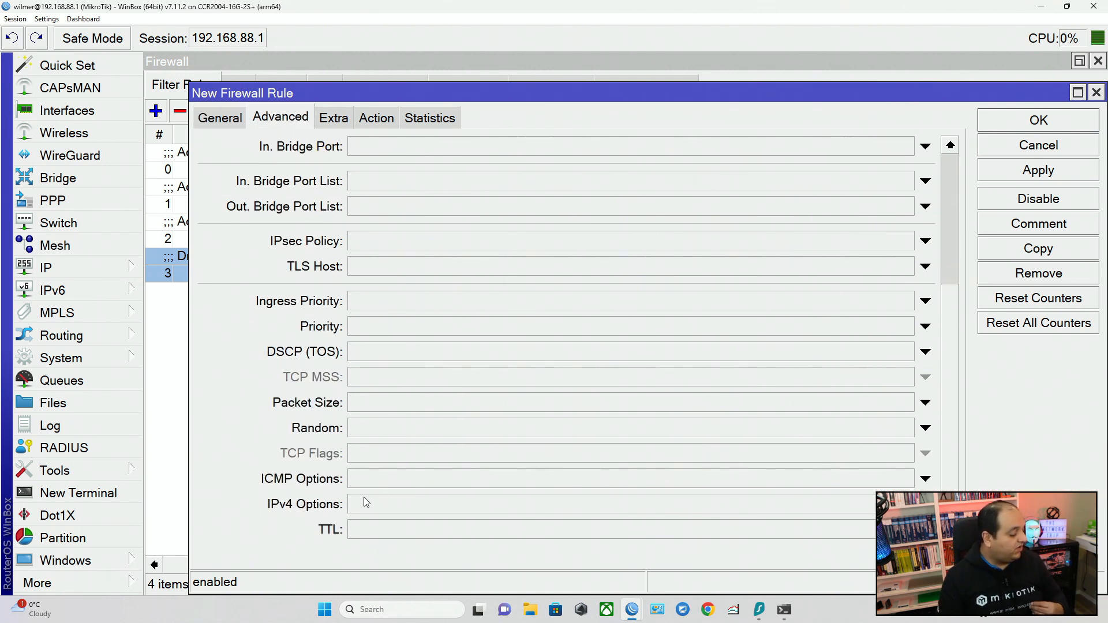
{"action": "left_click", "coordinate": [379, 481]}
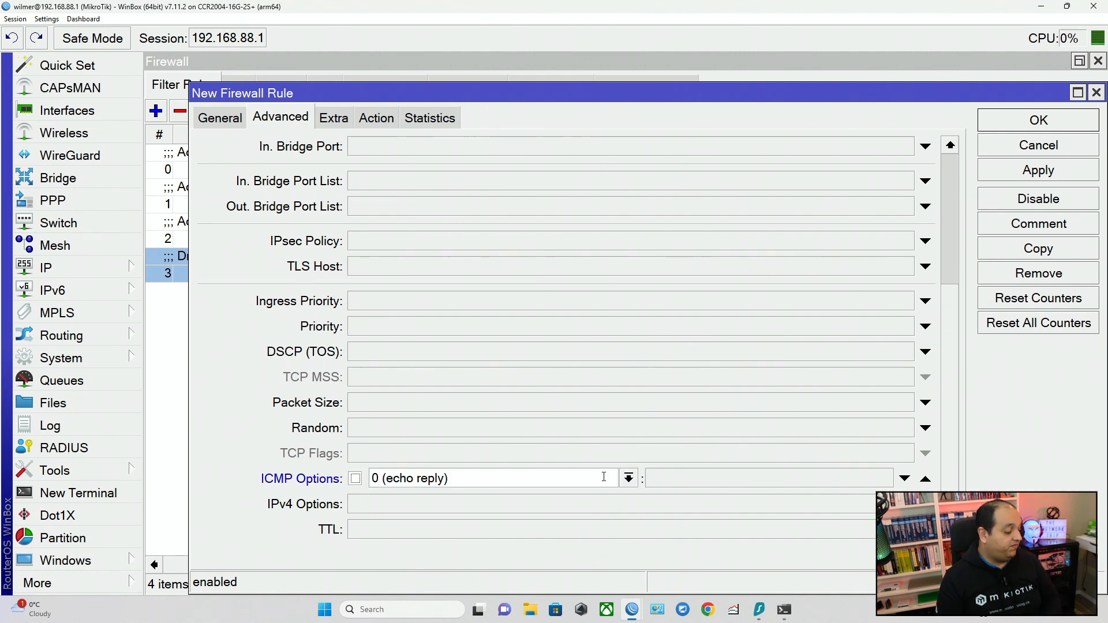
{"action": "left_click", "coordinate": [628, 478]}
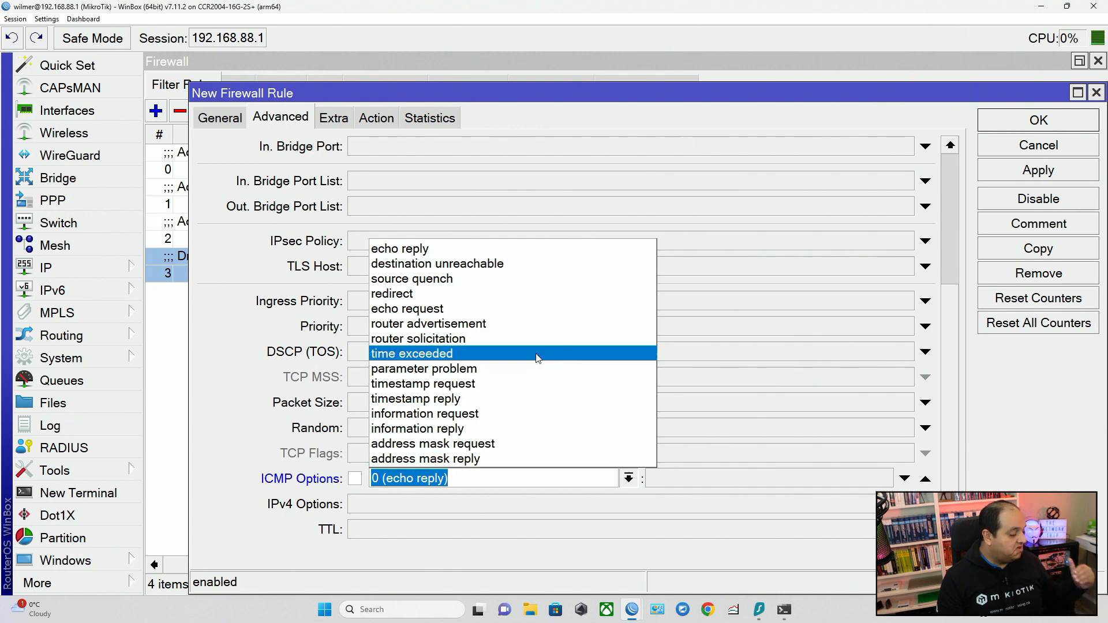
{"action": "left_click", "coordinate": [508, 311]}
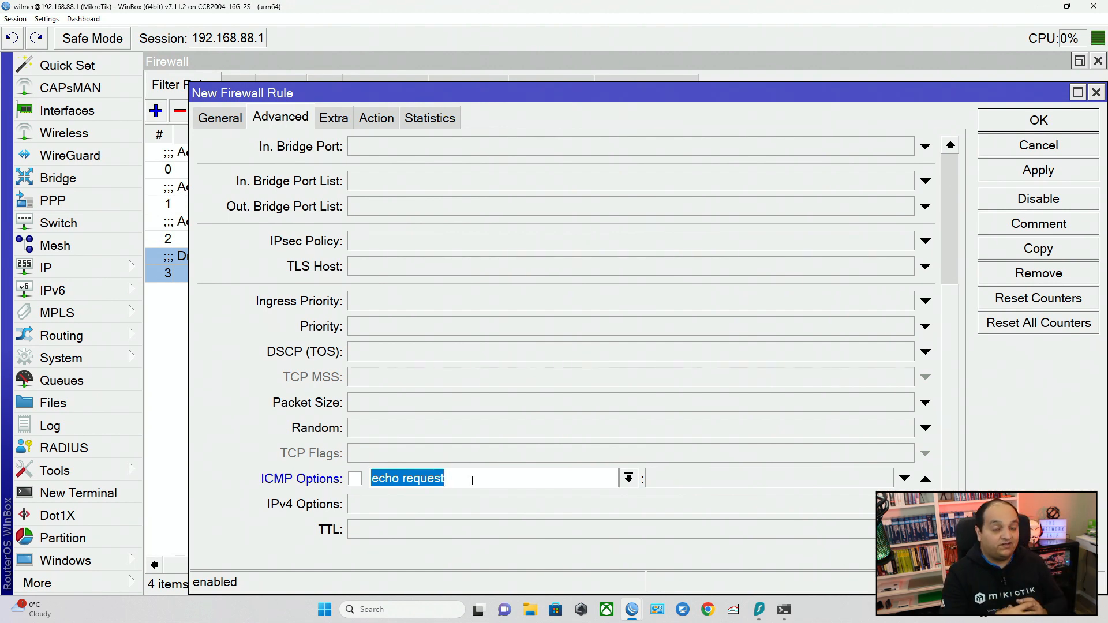
{"action": "left_click", "coordinate": [376, 118]}
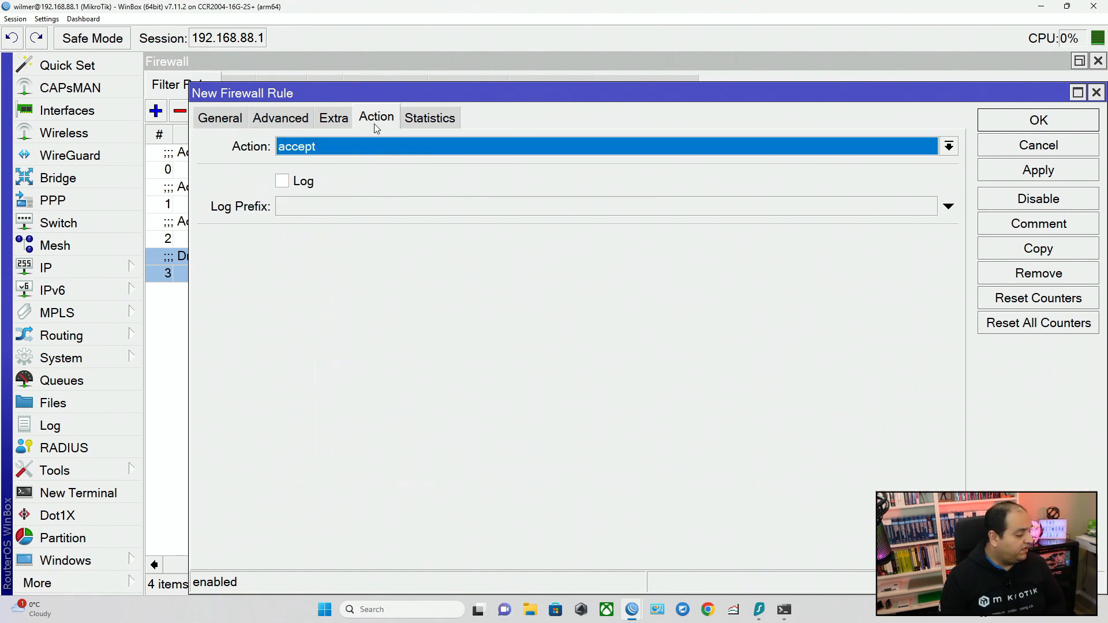
{"action": "left_click", "coordinate": [1061, 170]}
Comment the rule as "Accept ICMP Request From LAN", close it, and move it above the Drop Everything Else rule.
{"action": "left_click", "coordinate": [1039, 225]}
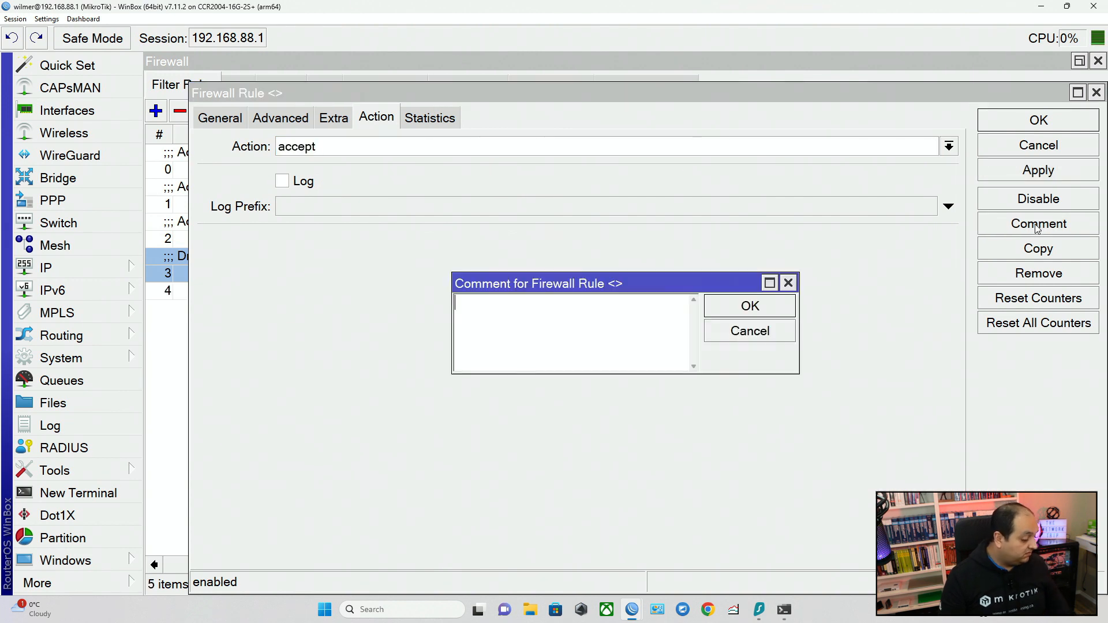
{"action": "type", "text": "Accept"}
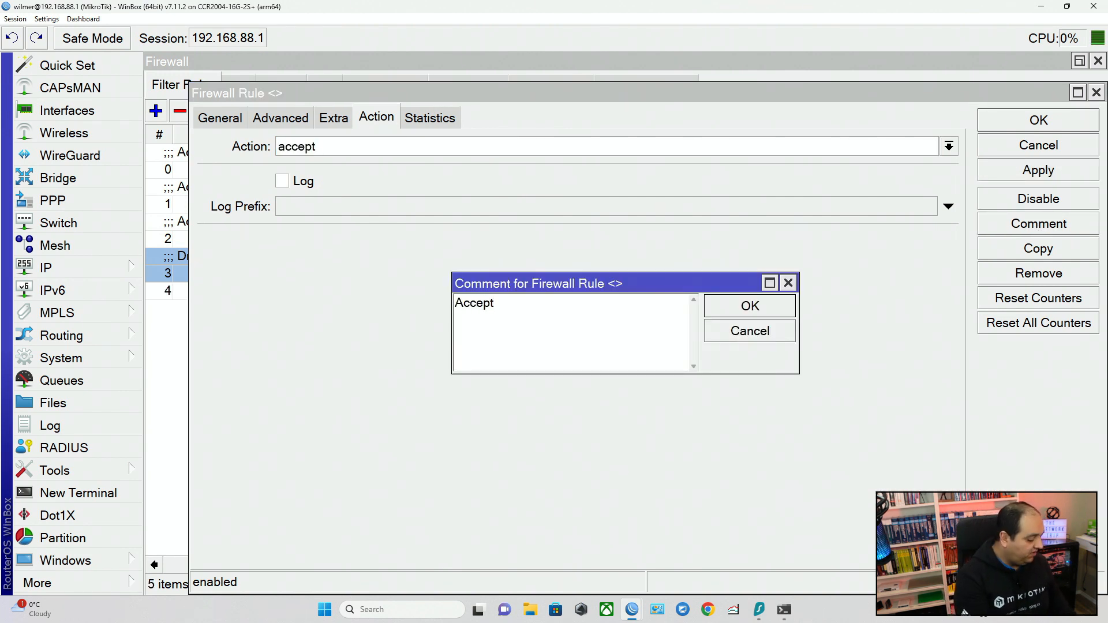
{"action": "type", "text": " ICMP Request"}
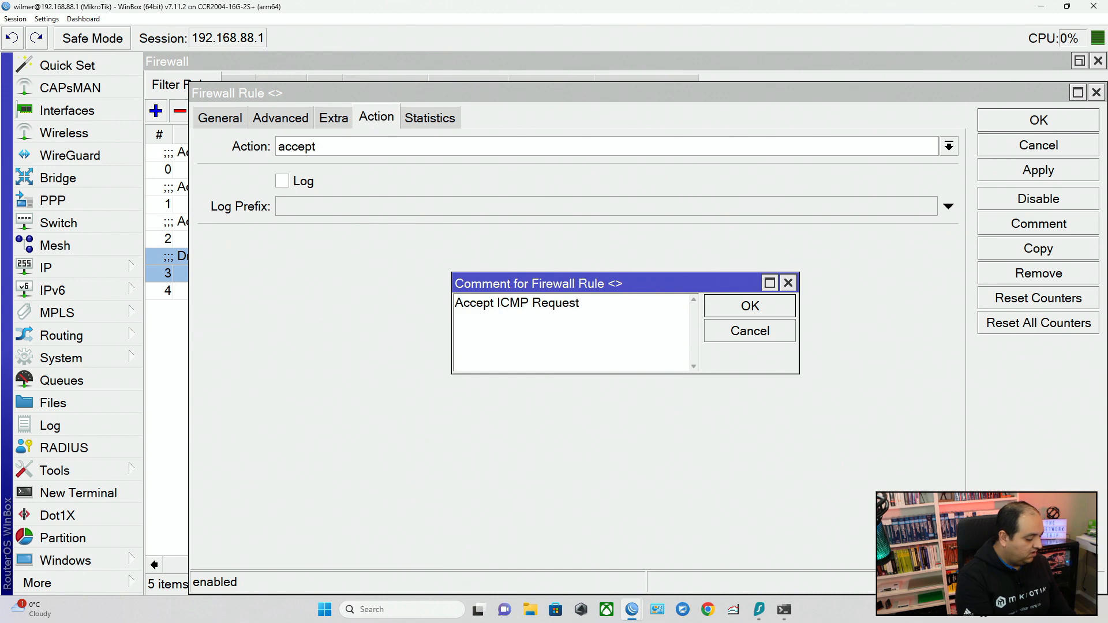
{"action": "type", "text": " From LAN"}
{"action": "key", "text": "Return"}
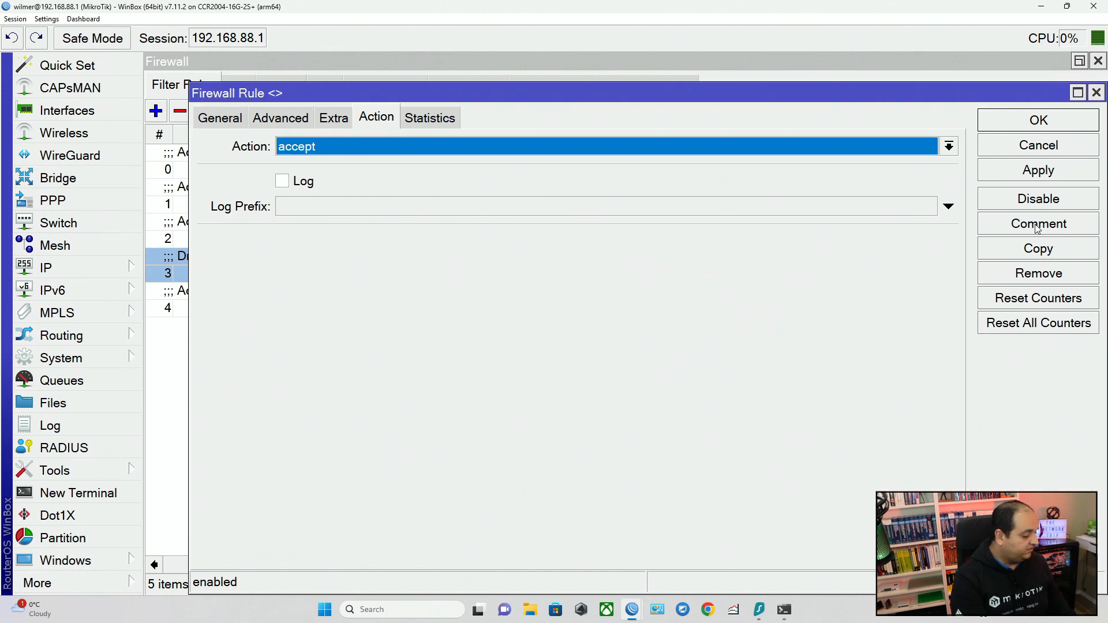
{"action": "key", "text": "Return"}
{"action": "left_click_drag", "start_coordinate": [396, 307], "coordinate": [369, 259]}
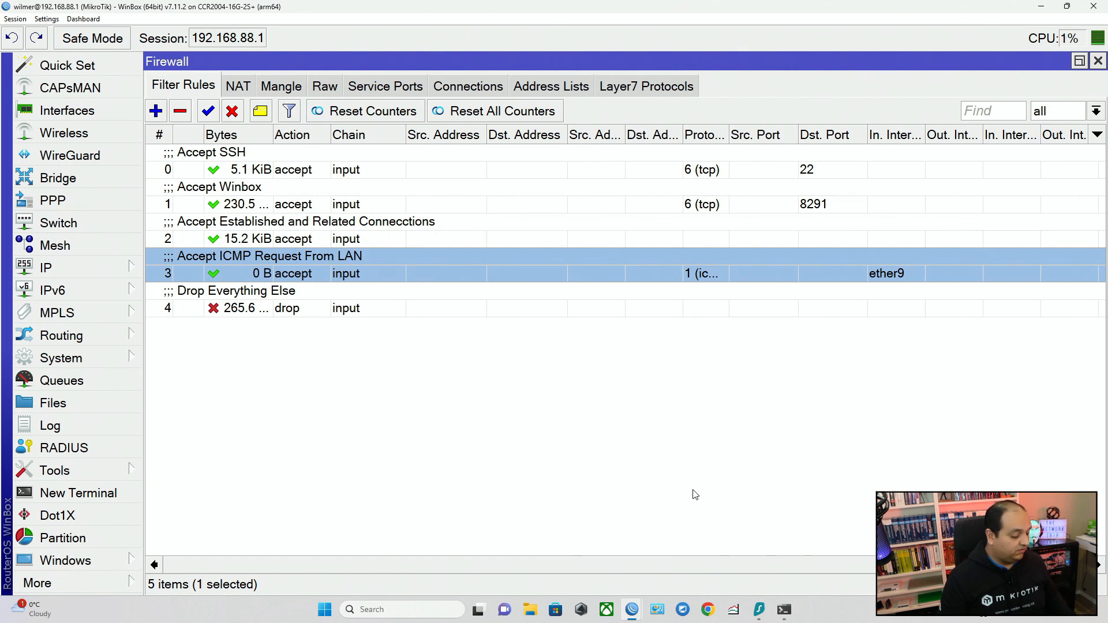
Ping 192.168.88.1 again from the Windows command prompt and shift its window aside to check the ICMP rule's counter.
{"action": "left_click", "coordinate": [787, 614]}
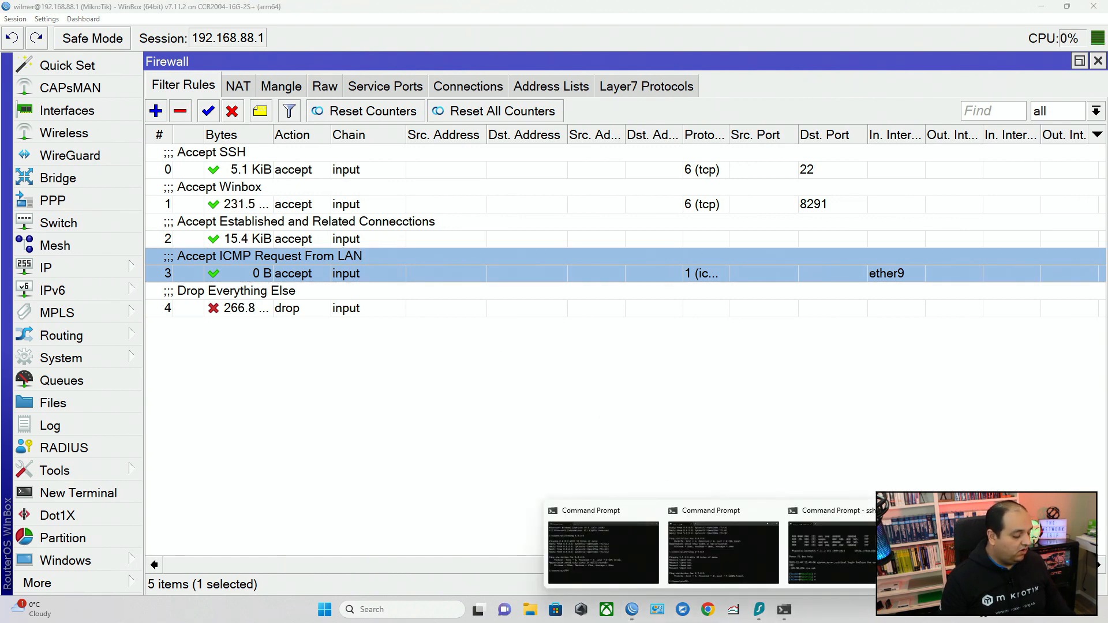
{"action": "left_click", "coordinate": [935, 554]}
{"action": "key", "text": "Up"}
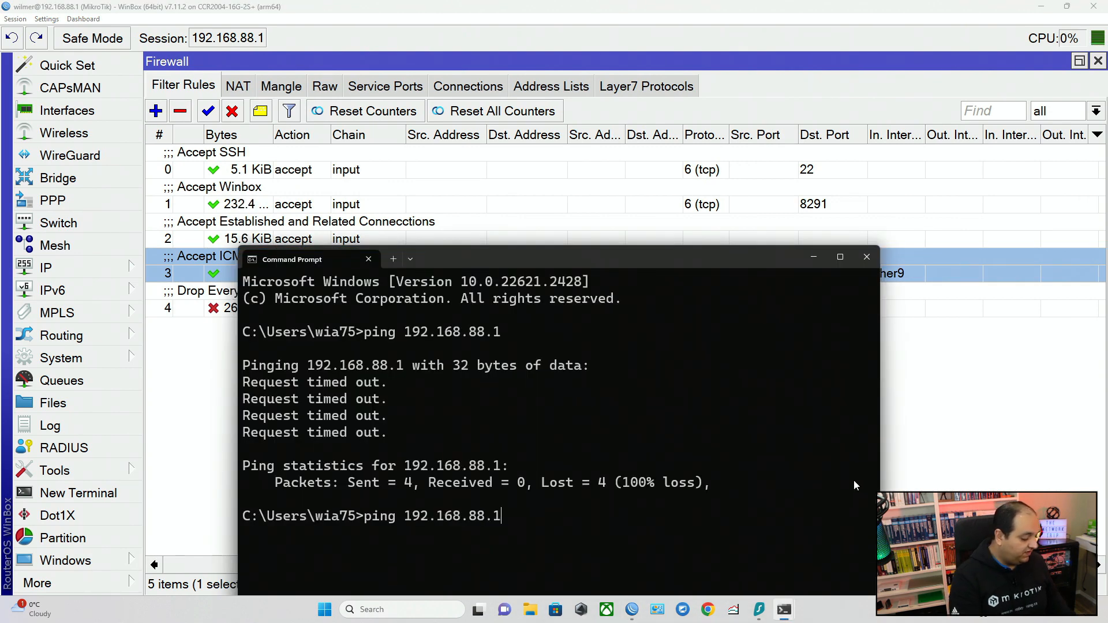
{"action": "key", "text": "Return"}
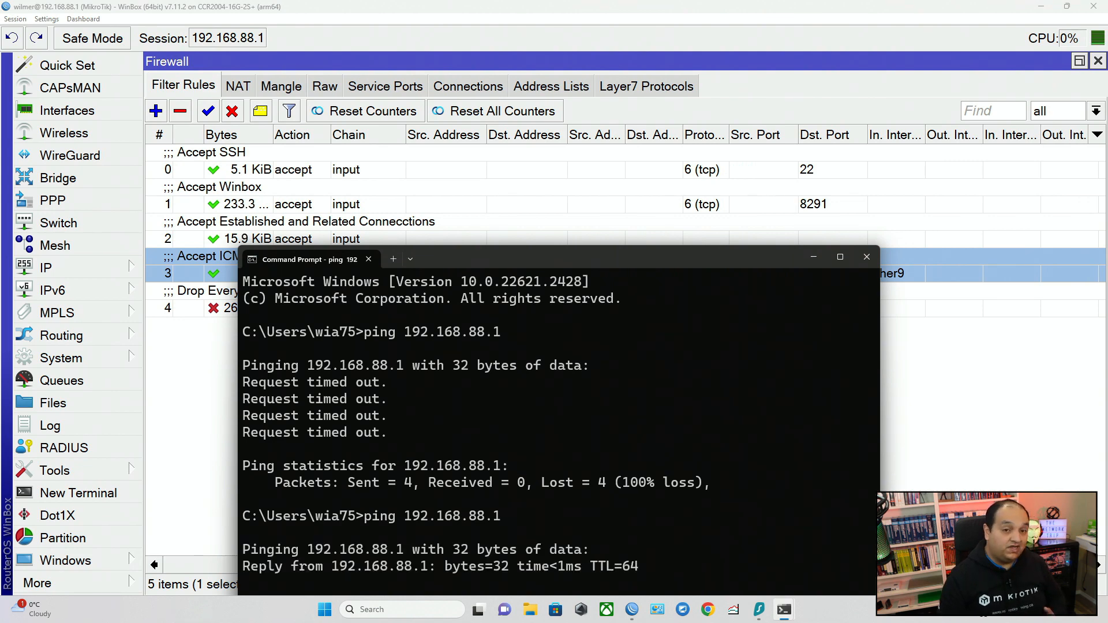
{"action": "left_click_drag", "start_coordinate": [732, 263], "coordinate": [972, 116]}
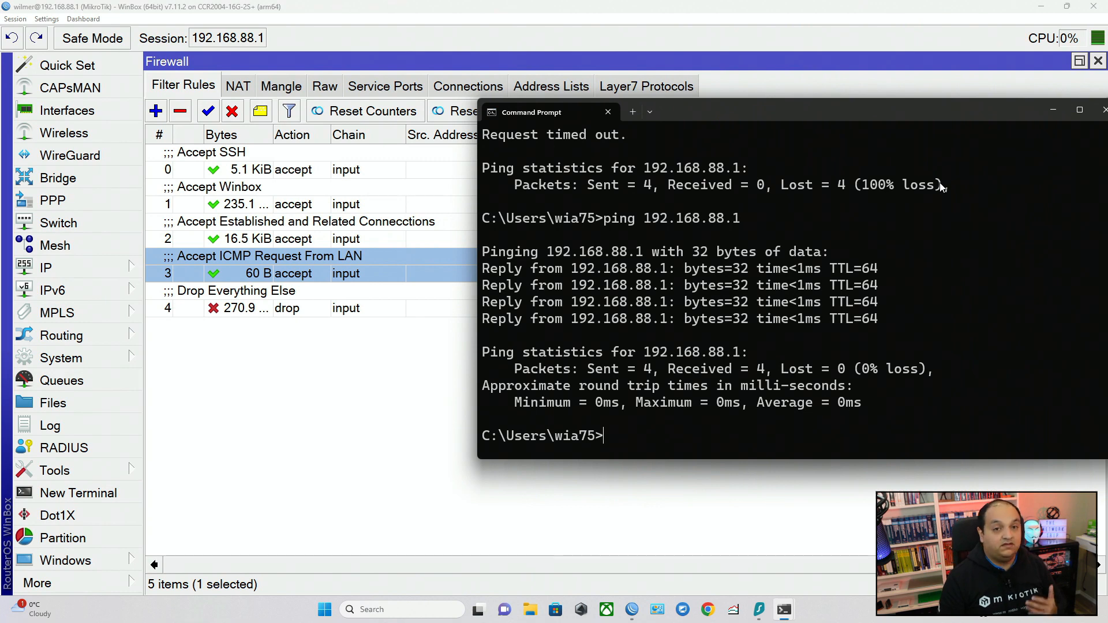
Review the order and matching criteria of the SSH, Winbox, established/related, ICMP and drop rules in the filter list.
{"action": "left_click", "coordinate": [314, 175]}
{"action": "left_click", "coordinate": [313, 189]}
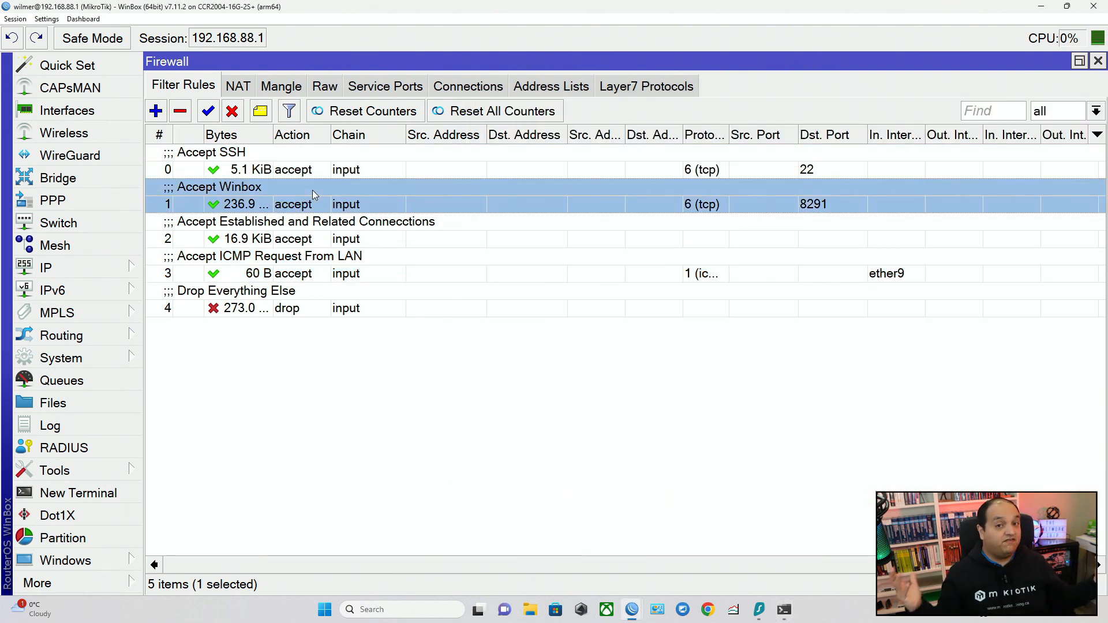
{"action": "left_click", "coordinate": [371, 234]}
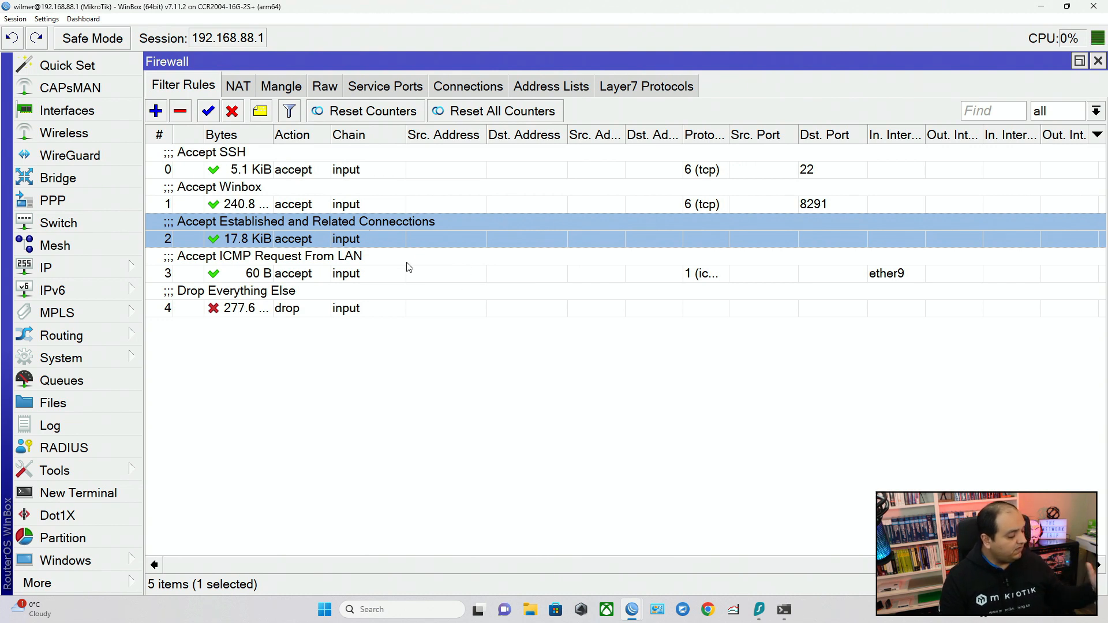
{"action": "left_click", "coordinate": [464, 257]}
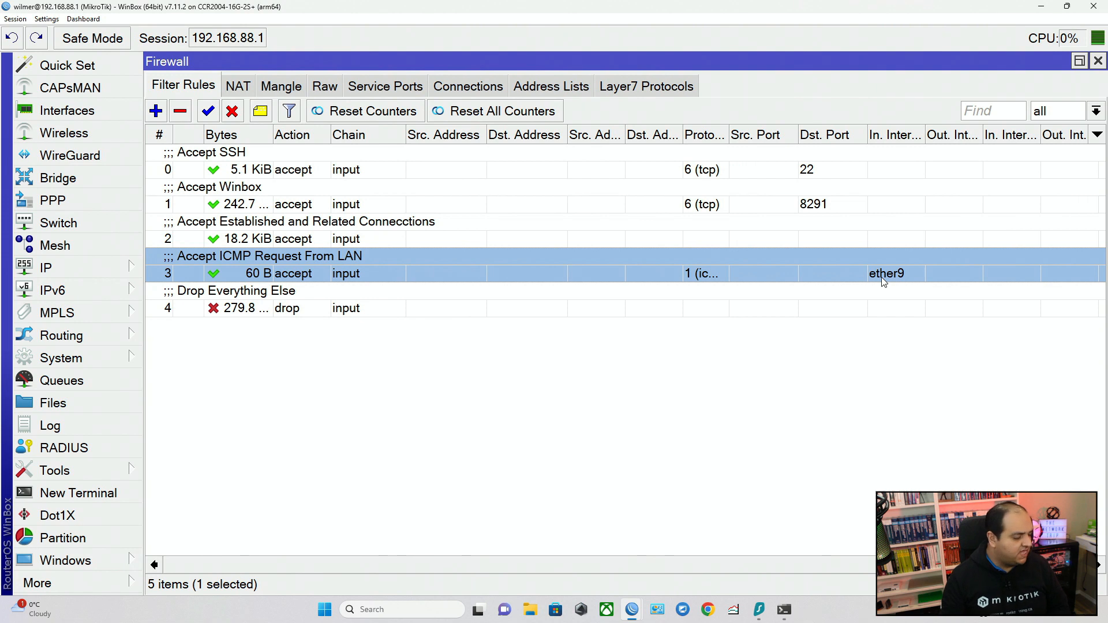
{"action": "left_click", "coordinate": [866, 305]}
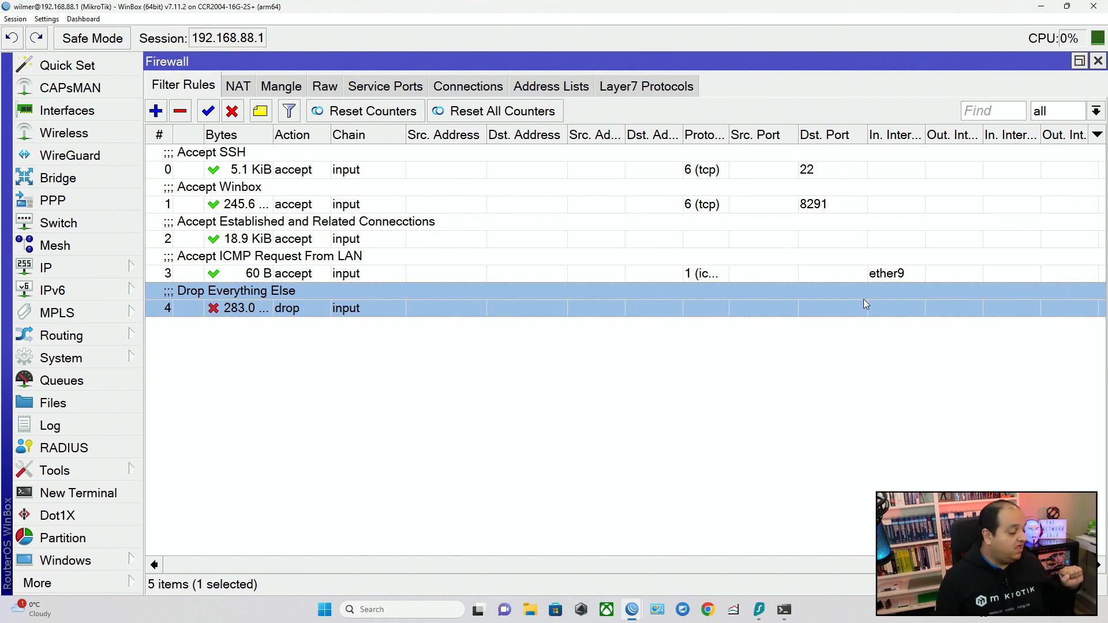
{"action": "left_click", "coordinate": [317, 169]}
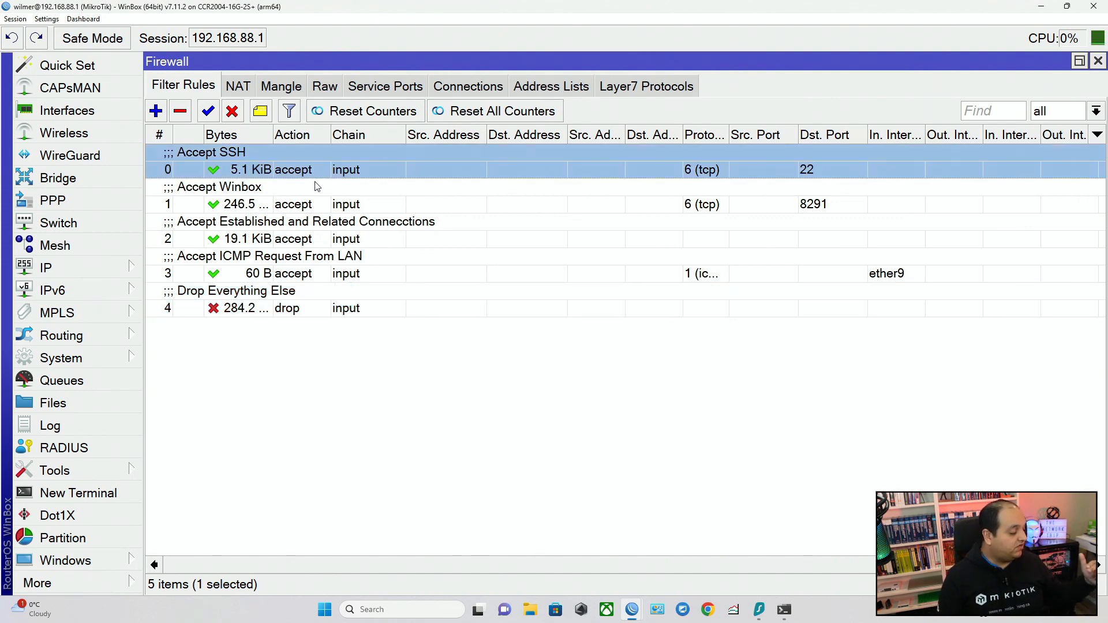
{"action": "left_click", "coordinate": [316, 185]}
{"action": "left_click", "coordinate": [293, 264]}
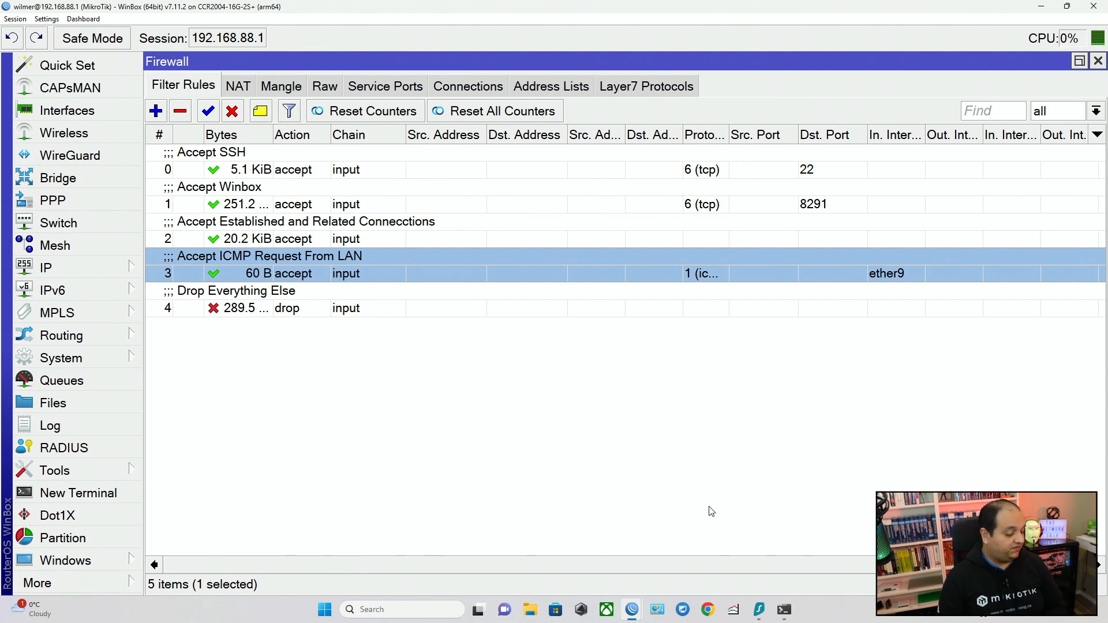
{"action": "mouse_move", "coordinate": [784, 610]}
Enable Allow Remote Requests in the router's DNS settings and save the change.
{"action": "left_click", "coordinate": [96, 269]}
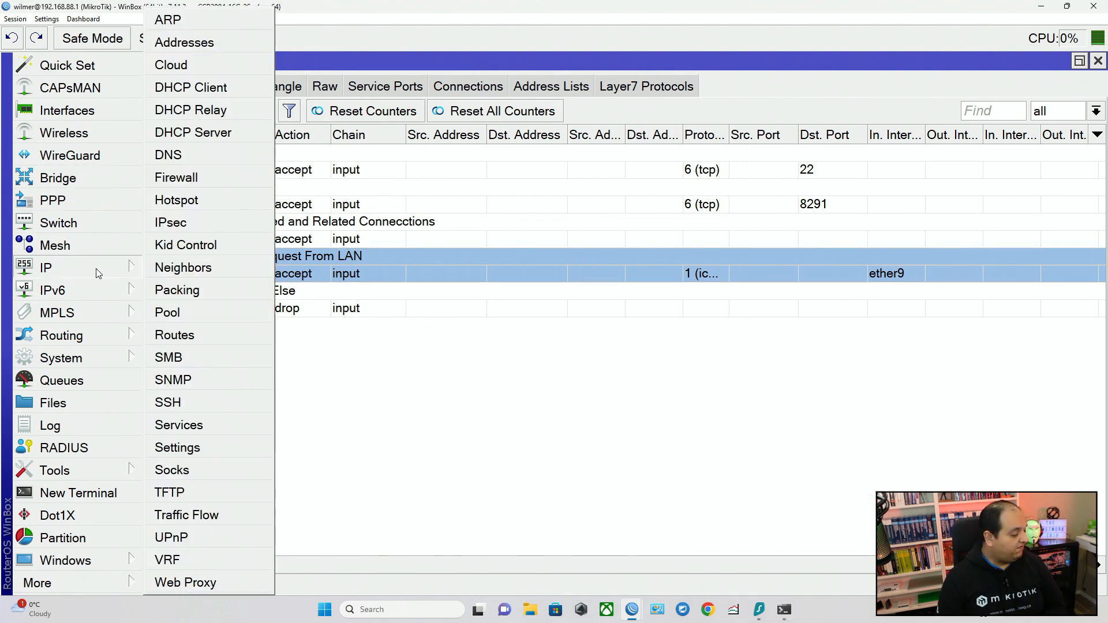
{"action": "left_click", "coordinate": [168, 160]}
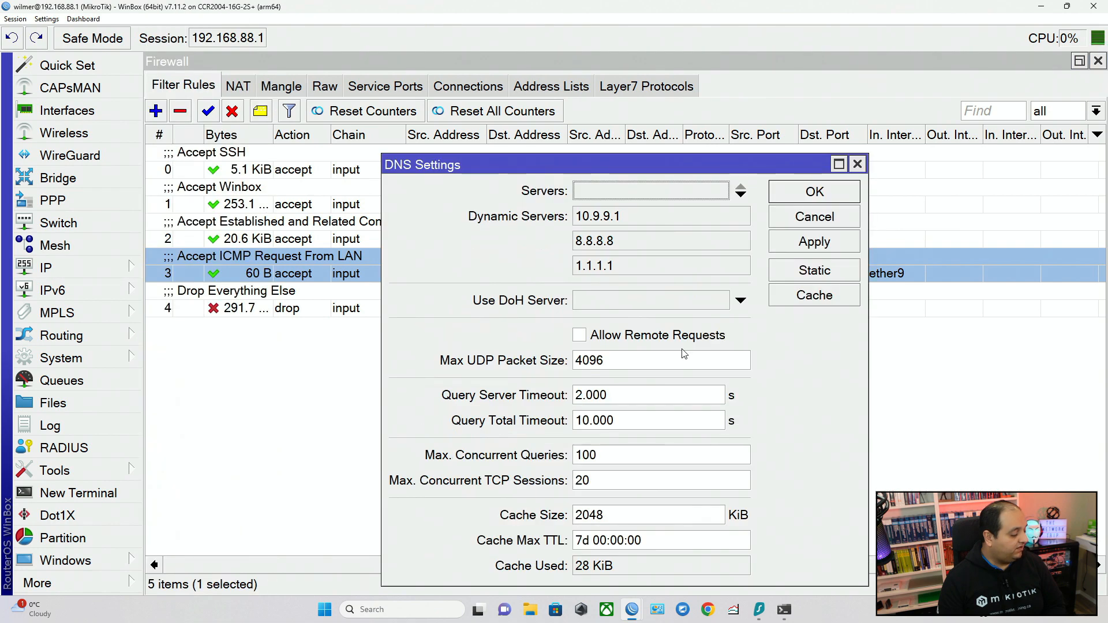
{"action": "left_click", "coordinate": [669, 339]}
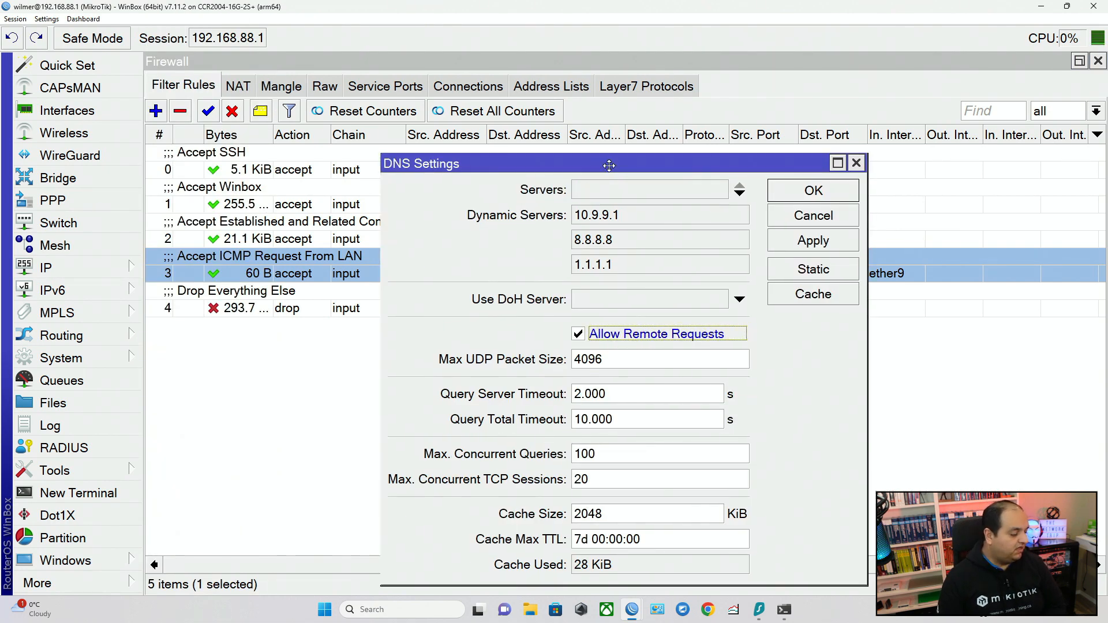
{"action": "left_click_drag", "start_coordinate": [613, 168], "coordinate": [491, 107]}
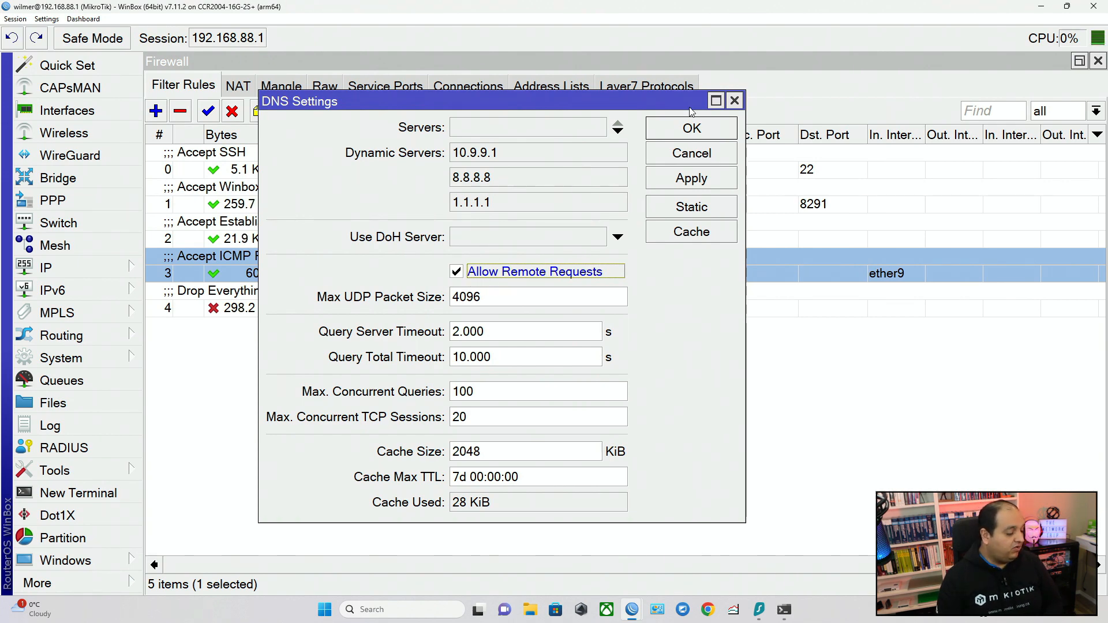
{"action": "left_click", "coordinate": [692, 126]}
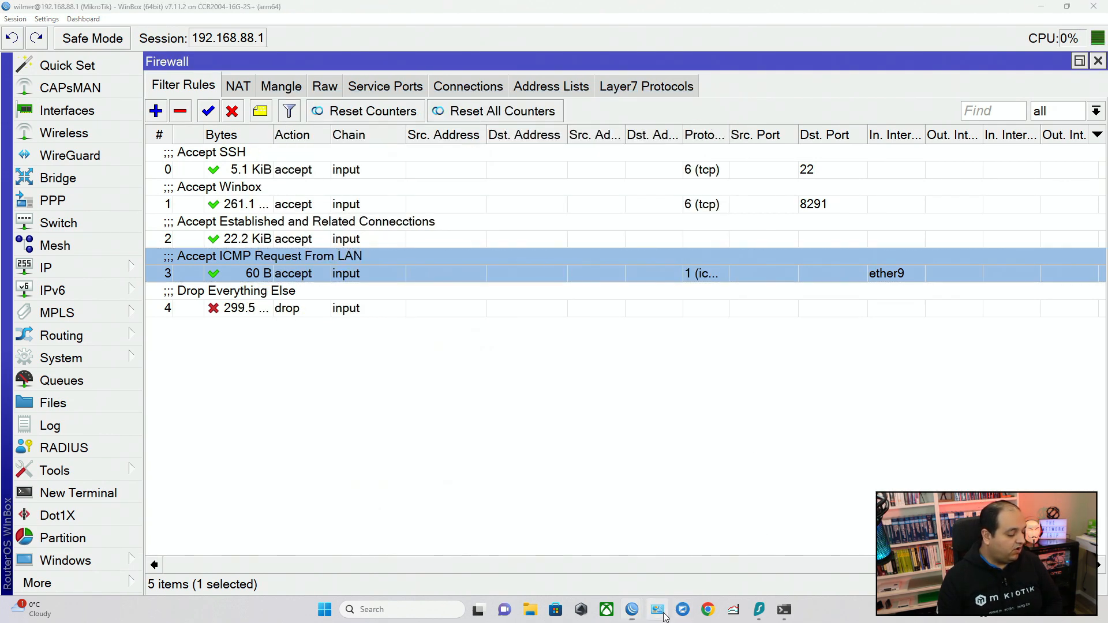
Switch to the Windows Control Panel and open the Internet Protocol Version 4 (TCP/IPv4) properties of the Ethernet connection.
{"action": "left_click", "coordinate": [658, 610]}
{"action": "left_click", "coordinate": [521, 254]}
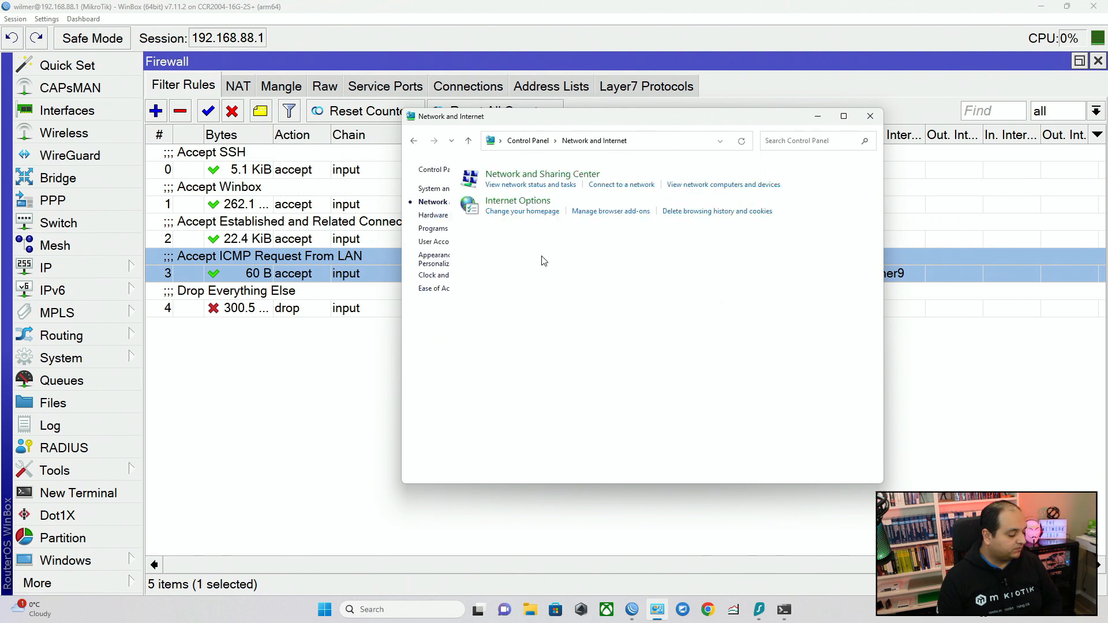
{"action": "left_click", "coordinate": [615, 184]}
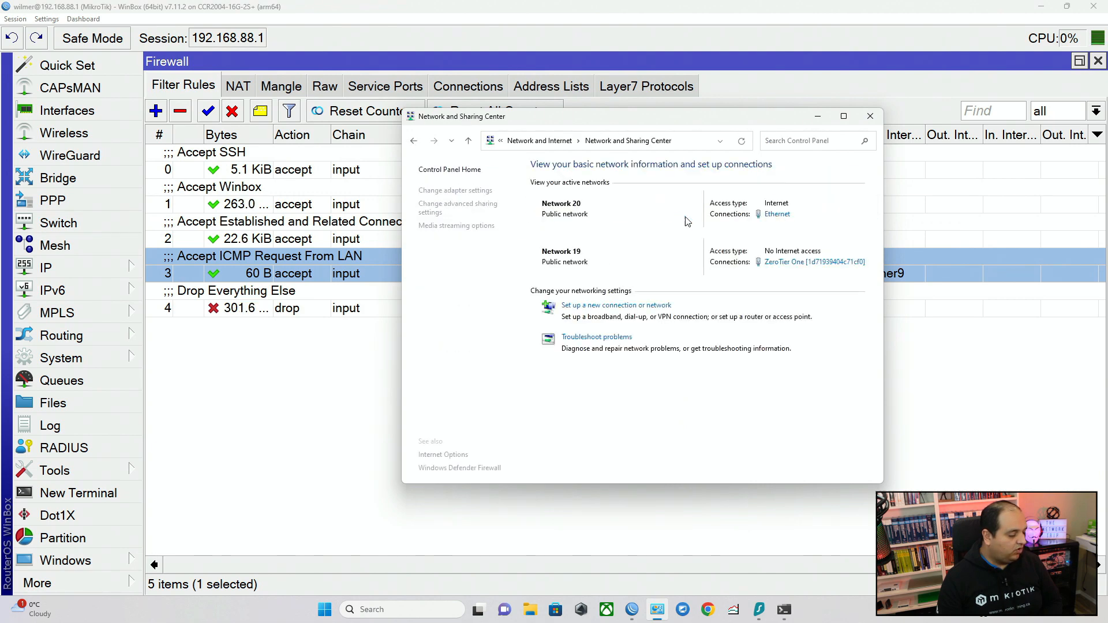
{"action": "left_click", "coordinate": [772, 217]}
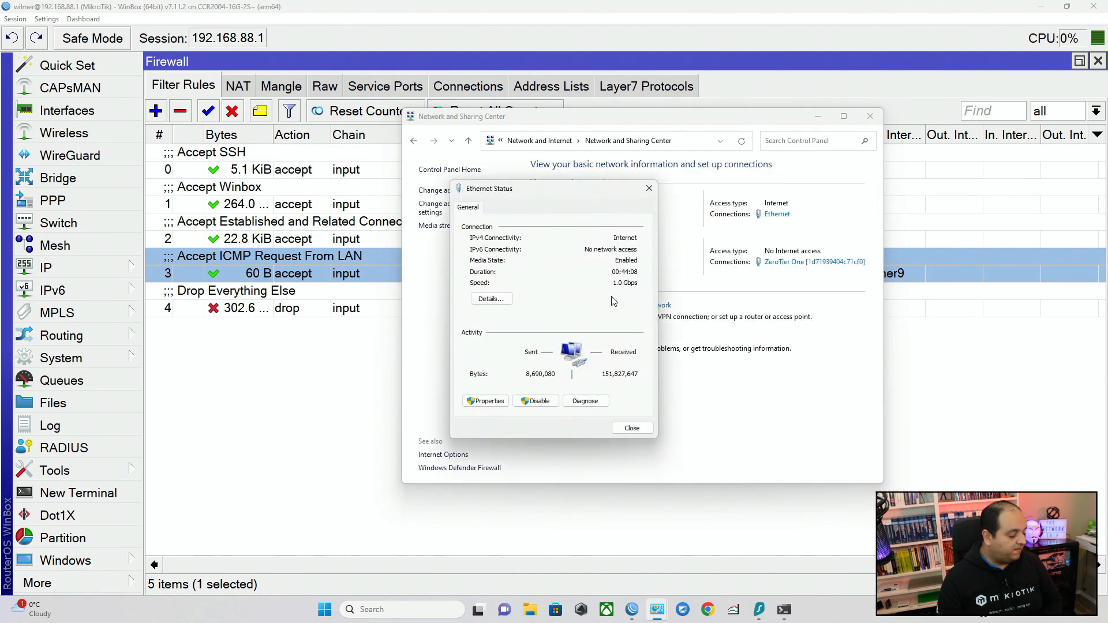
{"action": "left_click", "coordinate": [499, 405]}
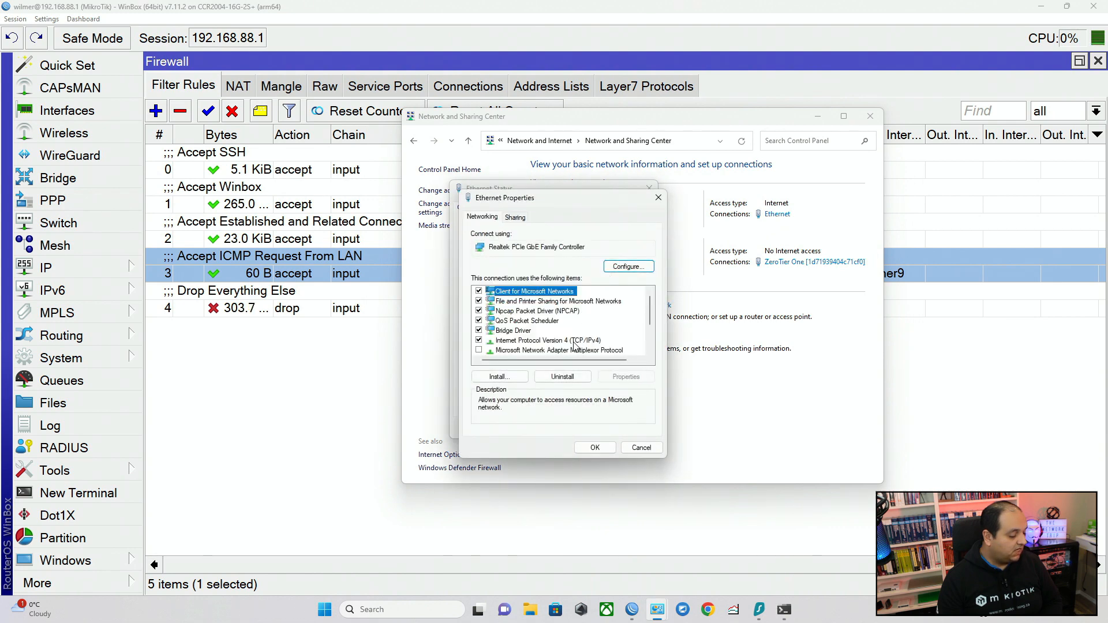
{"action": "left_click", "coordinate": [548, 340]}
{"action": "left_click", "coordinate": [626, 377]}
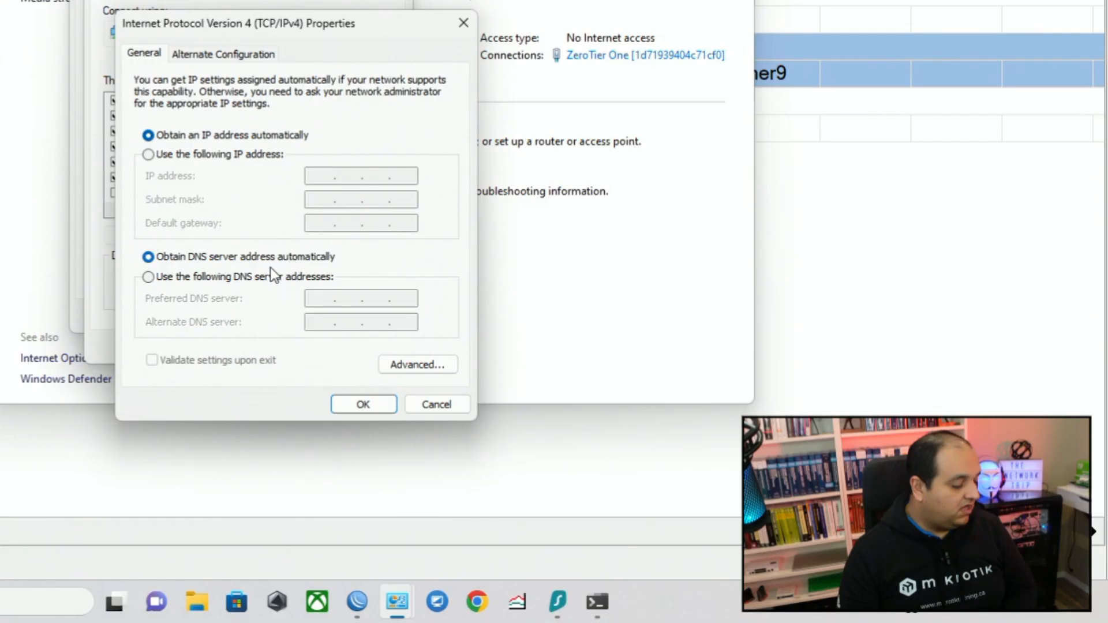
Set the preferred DNS server to 192.168.88.1 manually, save the adapter settings, and close the network windows.
{"action": "left_click", "coordinate": [214, 278]}
{"action": "type", "text": "192 . 168 . 88 "}
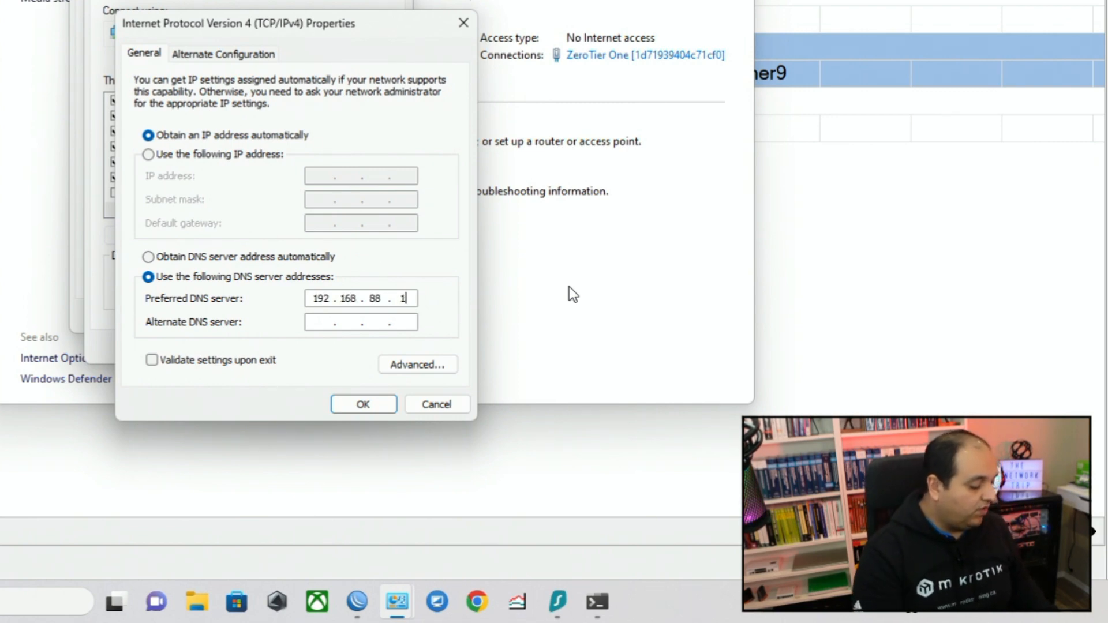
{"action": "type", "text": ". 1"}
{"action": "left_click", "coordinate": [382, 400]}
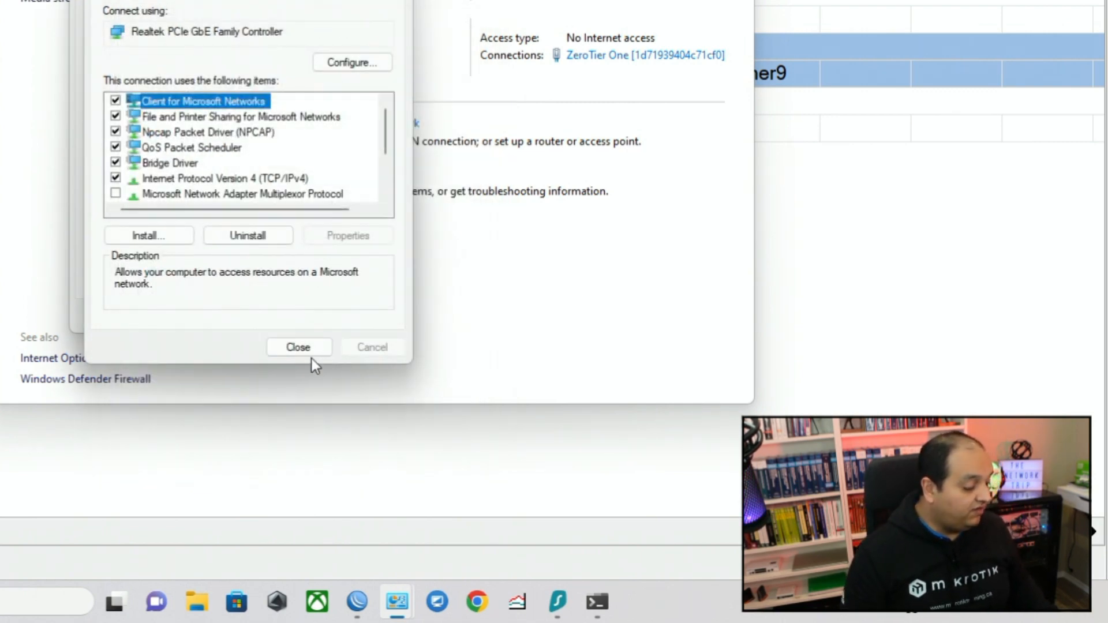
{"action": "left_click", "coordinate": [312, 349]}
{"action": "left_click", "coordinate": [349, 317]}
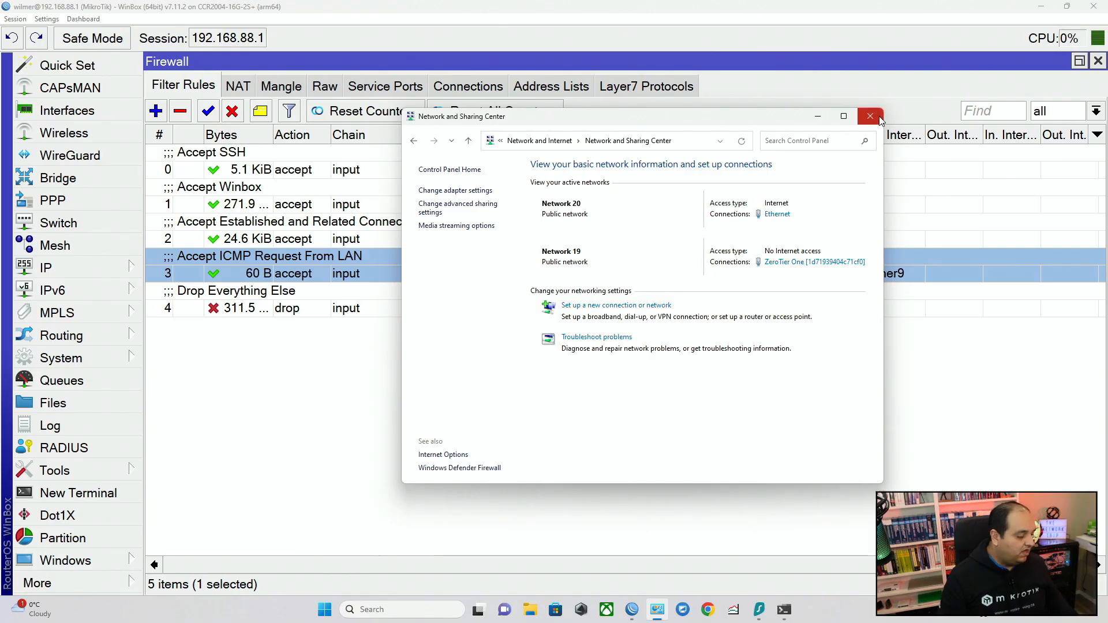
{"action": "left_click", "coordinate": [869, 116]}
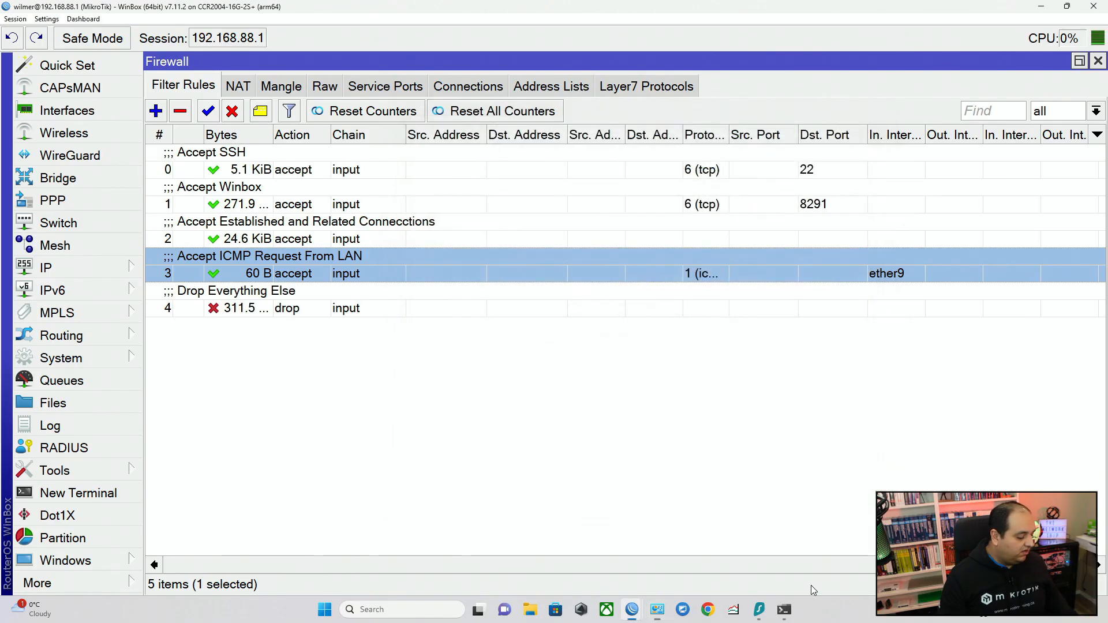
Flush the DNS cache with ipconfig /flushdns in the Windows Command Prompt and test name resolution with ping google.com.
{"action": "mouse_move", "coordinate": [784, 609]}
{"action": "left_click", "coordinate": [883, 554]}
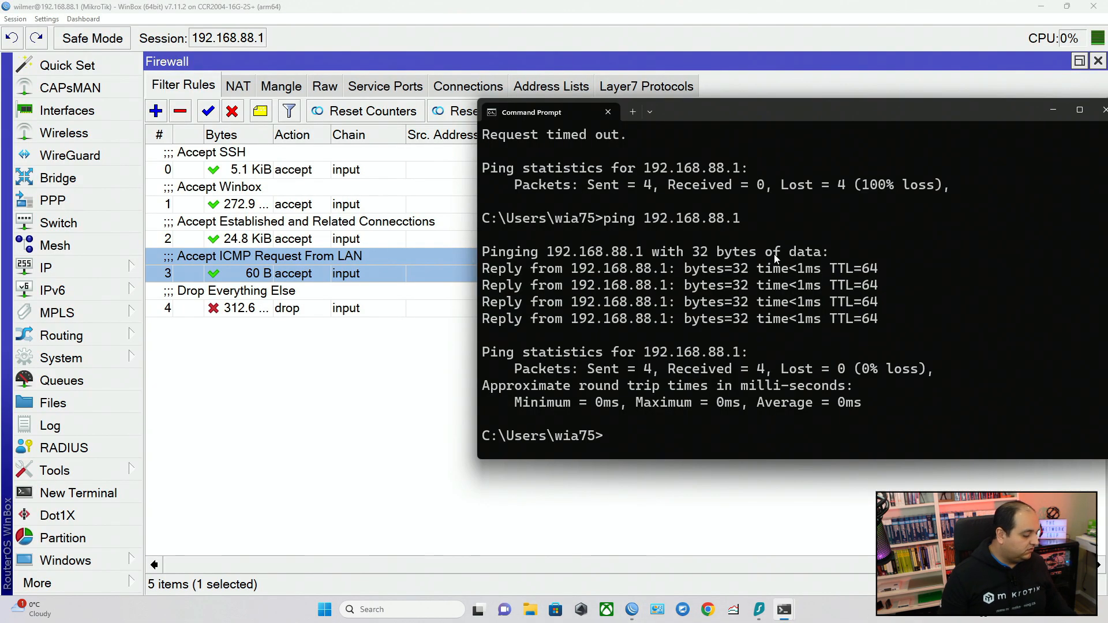
{"action": "type", "text": "ipconfig"}
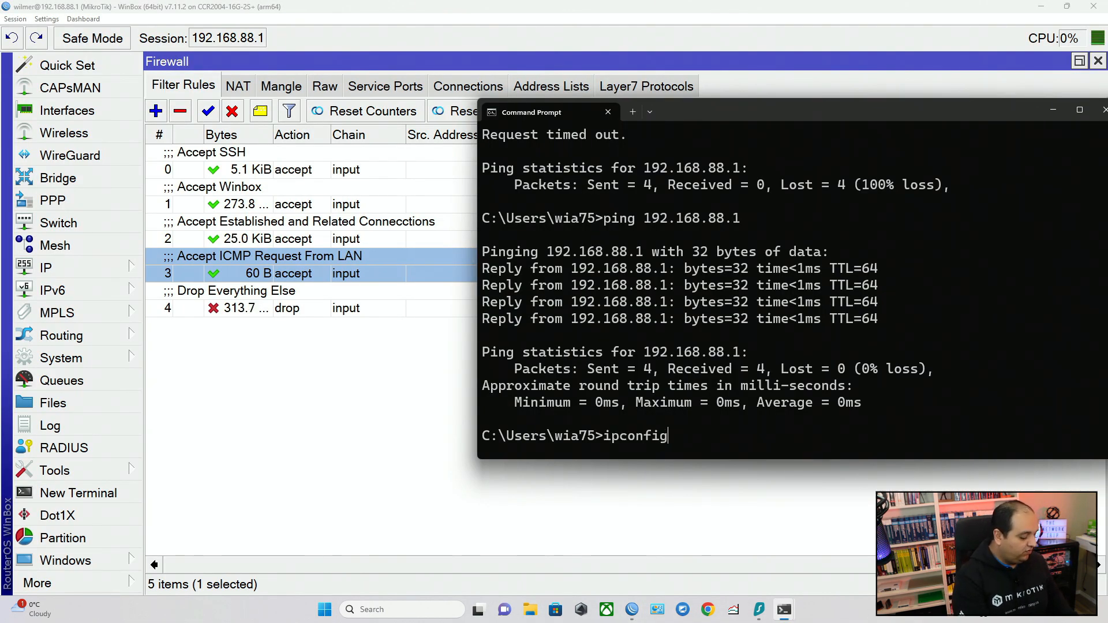
{"action": "type", "text": " /flushd"}
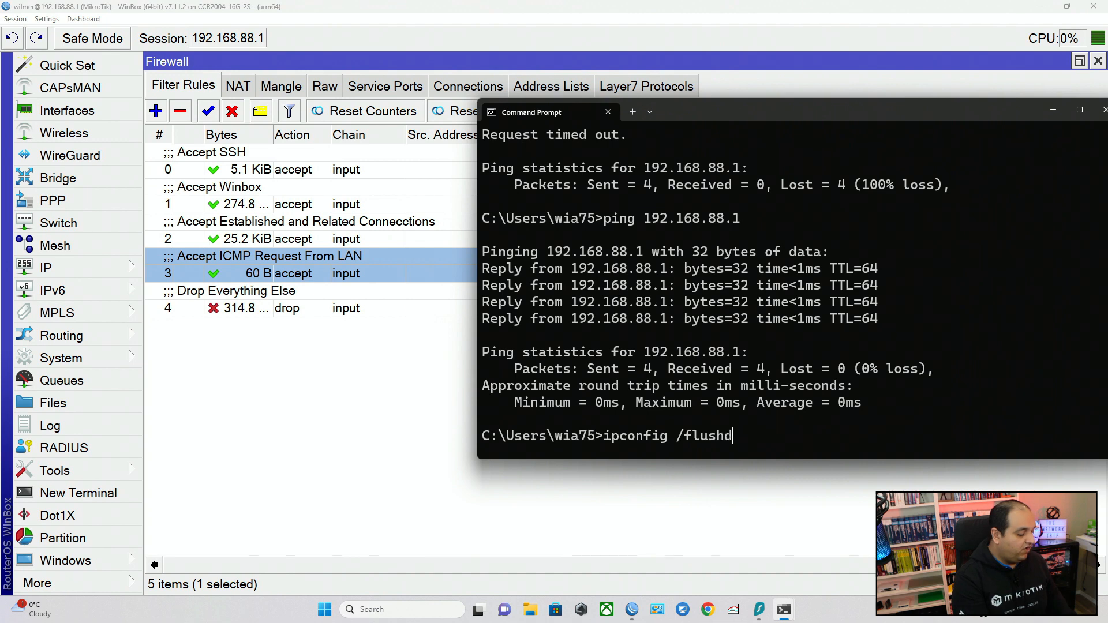
{"action": "type", "text": "ns"}
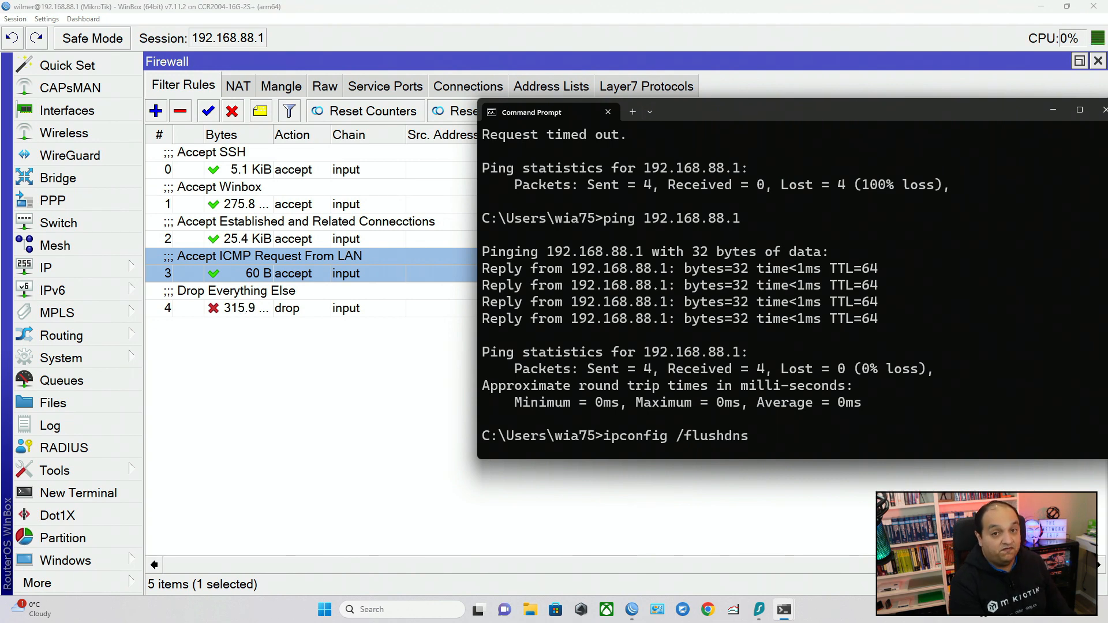
{"action": "key", "text": "Return"}
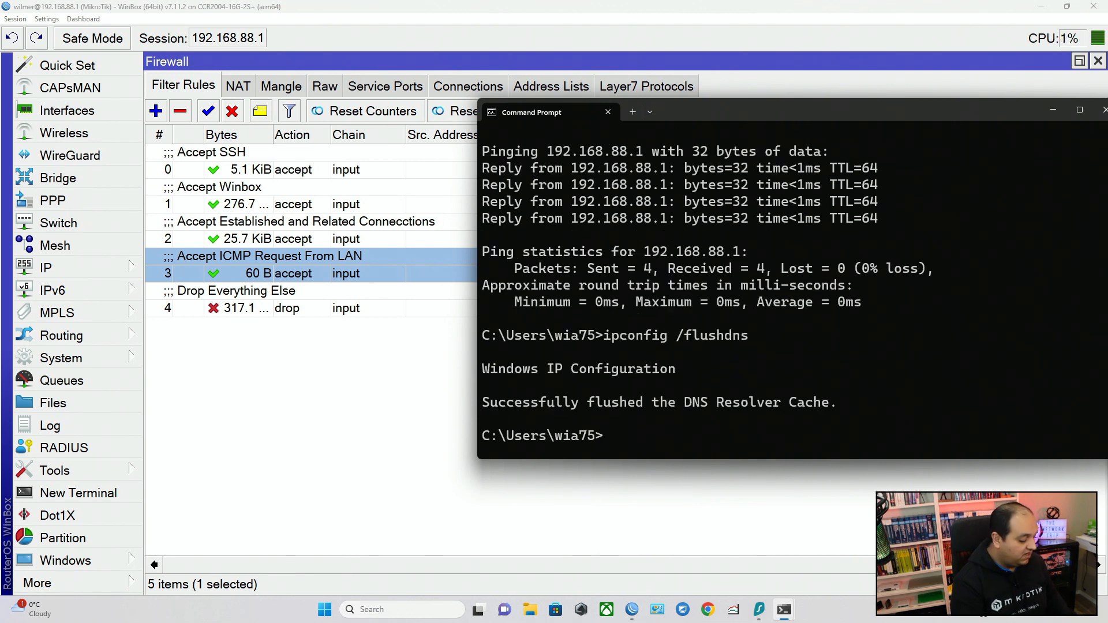
{"action": "type", "text": "ping google.com"}
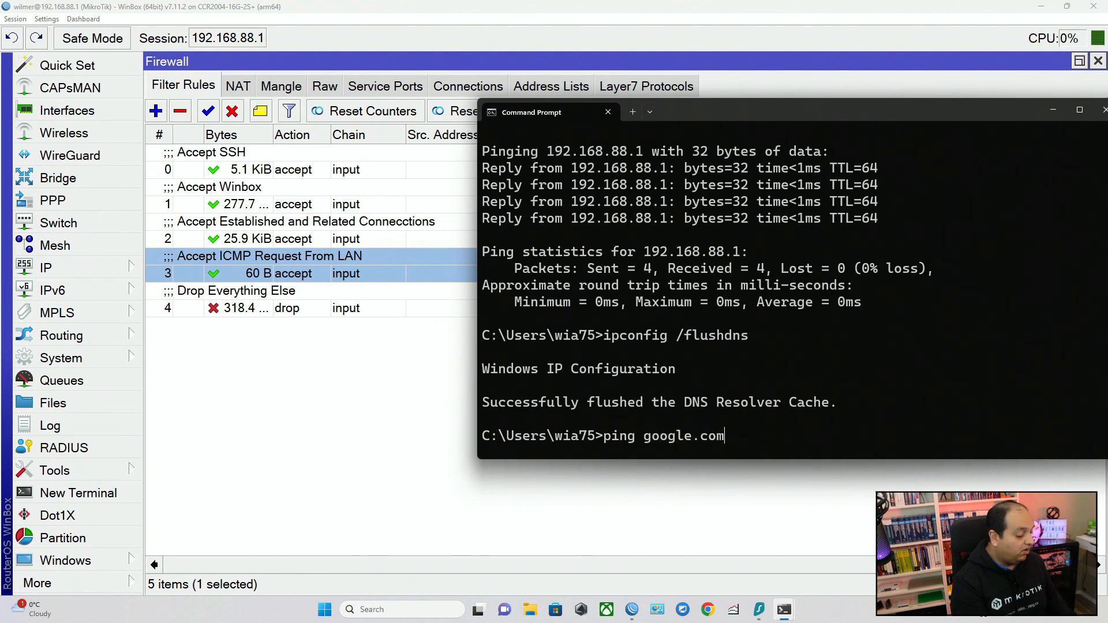
{"action": "key", "text": "Return"}
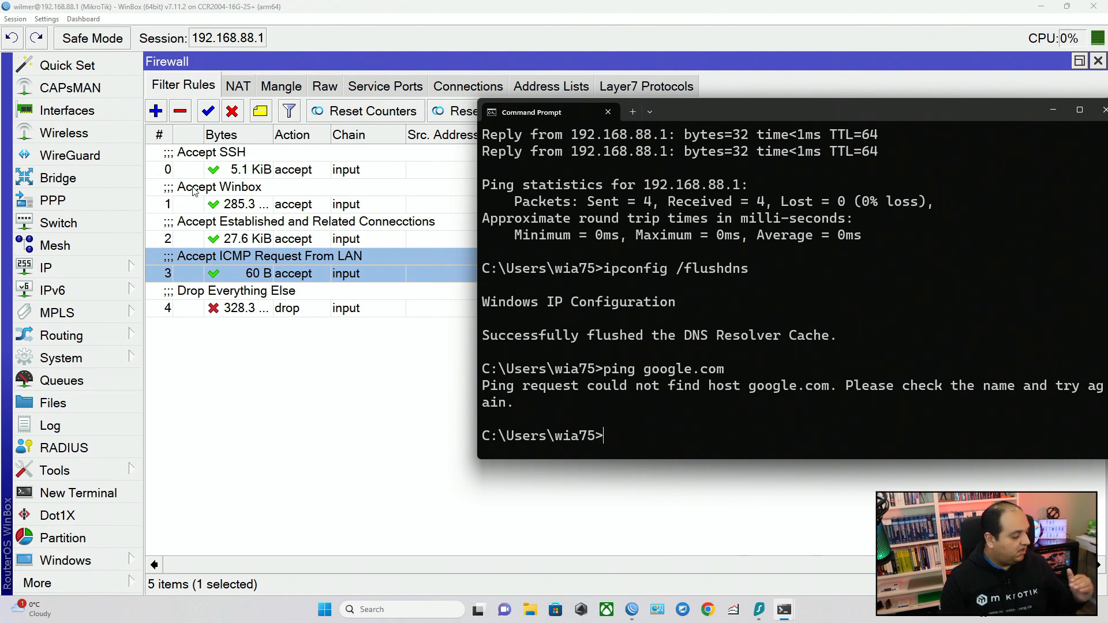
Go through the SSH, Winbox, established/related, ICMP and drop rules in order to check which one matches DNS requests.
{"action": "left_click", "coordinate": [205, 173]}
{"action": "left_click", "coordinate": [284, 194]}
{"action": "left_click", "coordinate": [354, 242]}
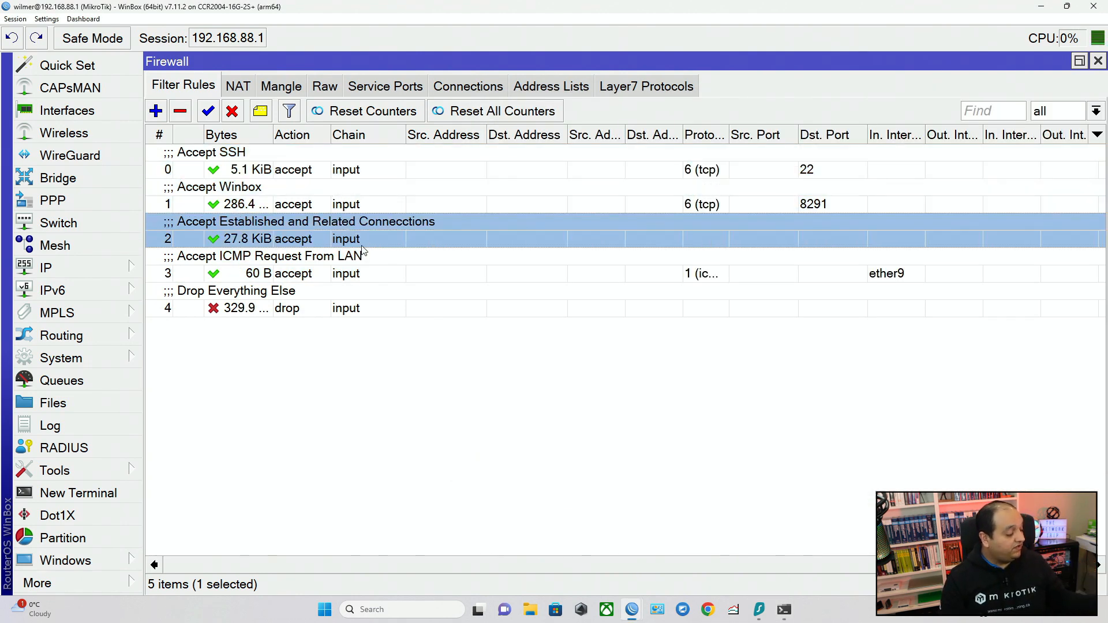
{"action": "left_click", "coordinate": [363, 264]}
{"action": "left_click", "coordinate": [362, 310]}
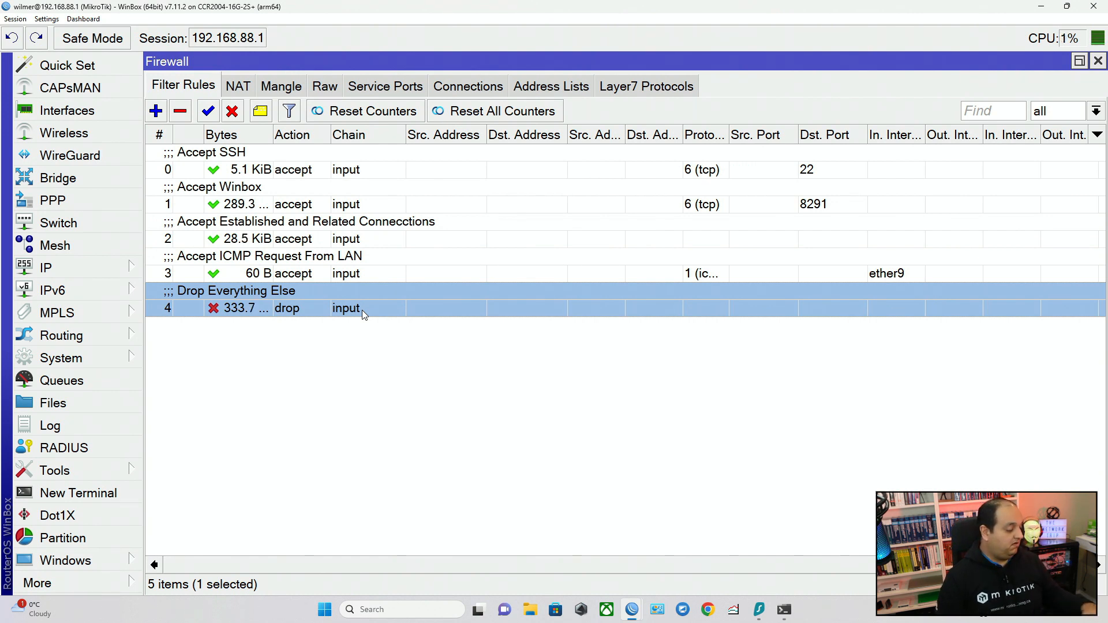
{"action": "left_click", "coordinate": [356, 170]}
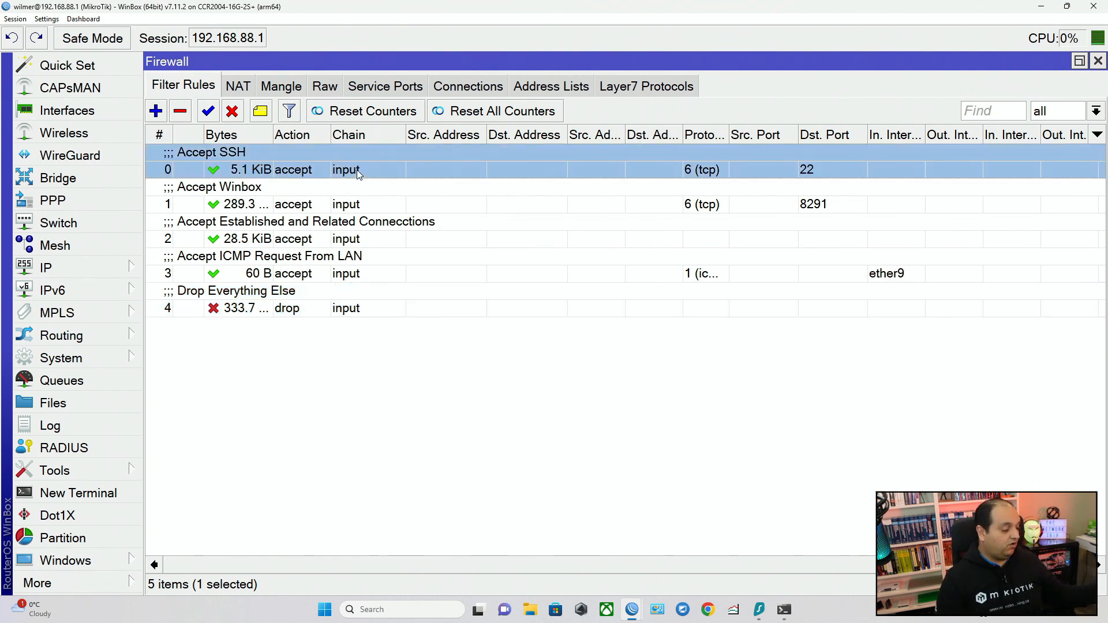
{"action": "left_click", "coordinate": [396, 206]}
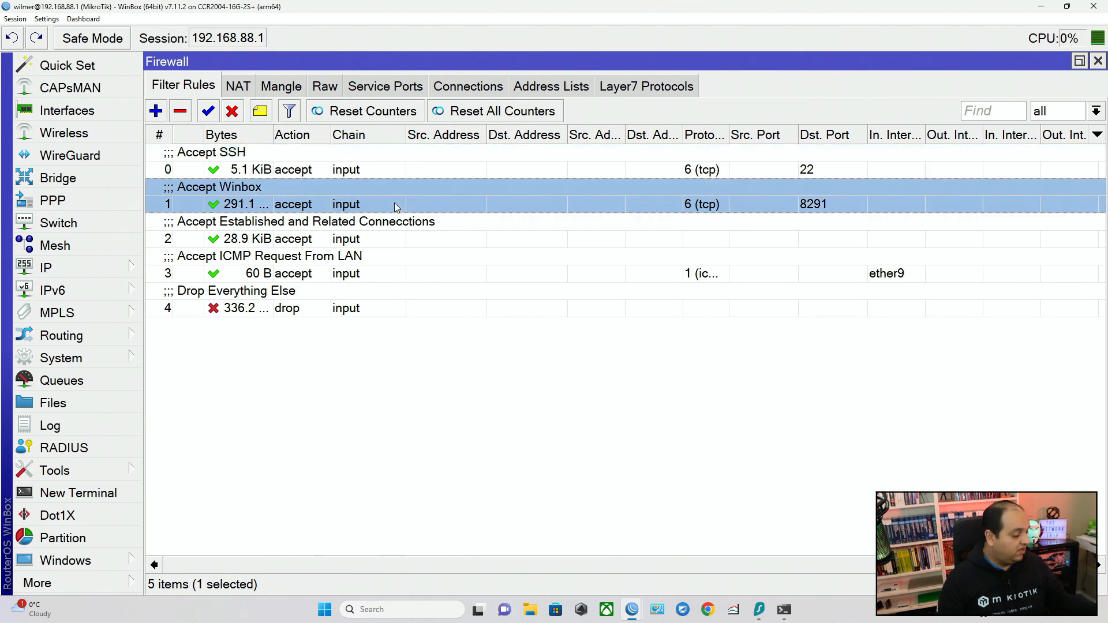
{"action": "left_click", "coordinate": [385, 235]}
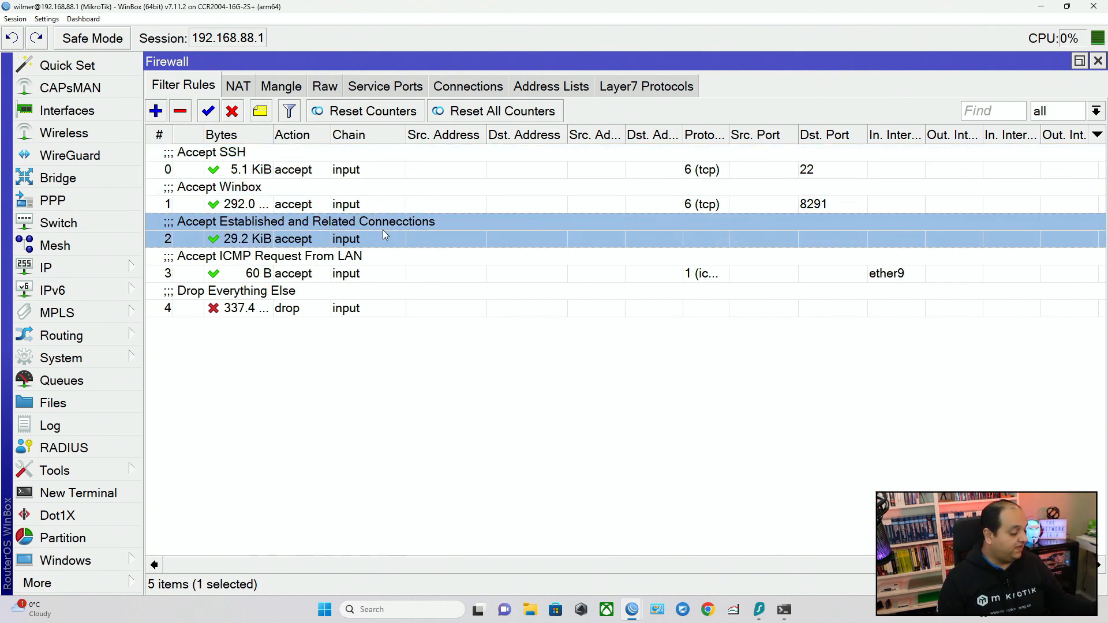
{"action": "left_click", "coordinate": [375, 264]}
{"action": "left_click", "coordinate": [375, 303]}
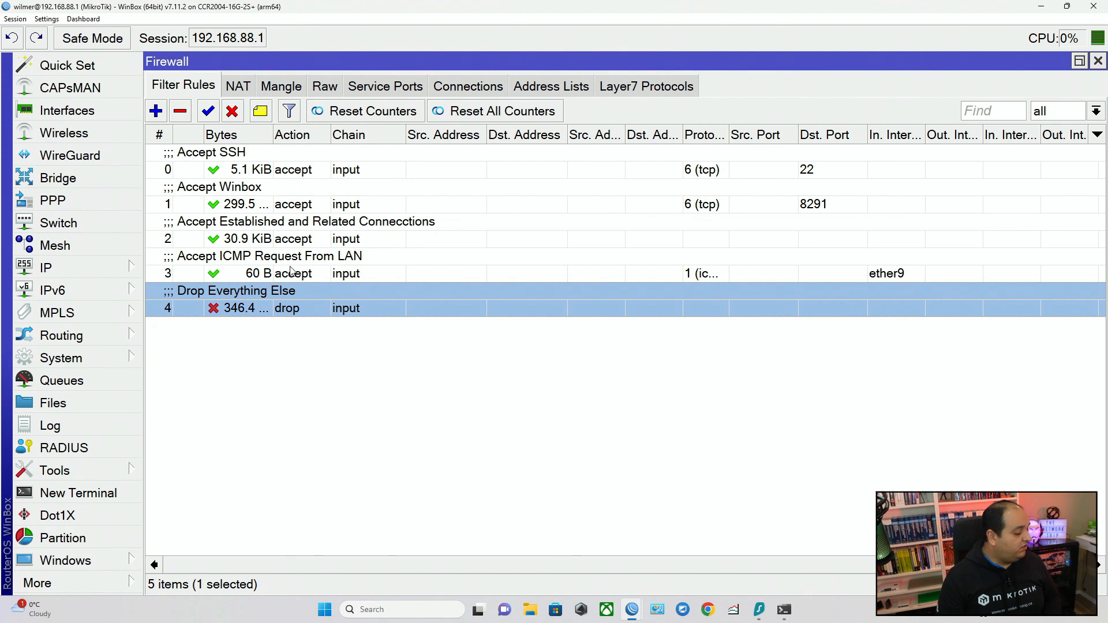
Start a new filter rule on the input chain matching protocol udp with destination port 53.
{"action": "left_click", "coordinate": [262, 273]}
{"action": "left_click", "coordinate": [161, 113]}
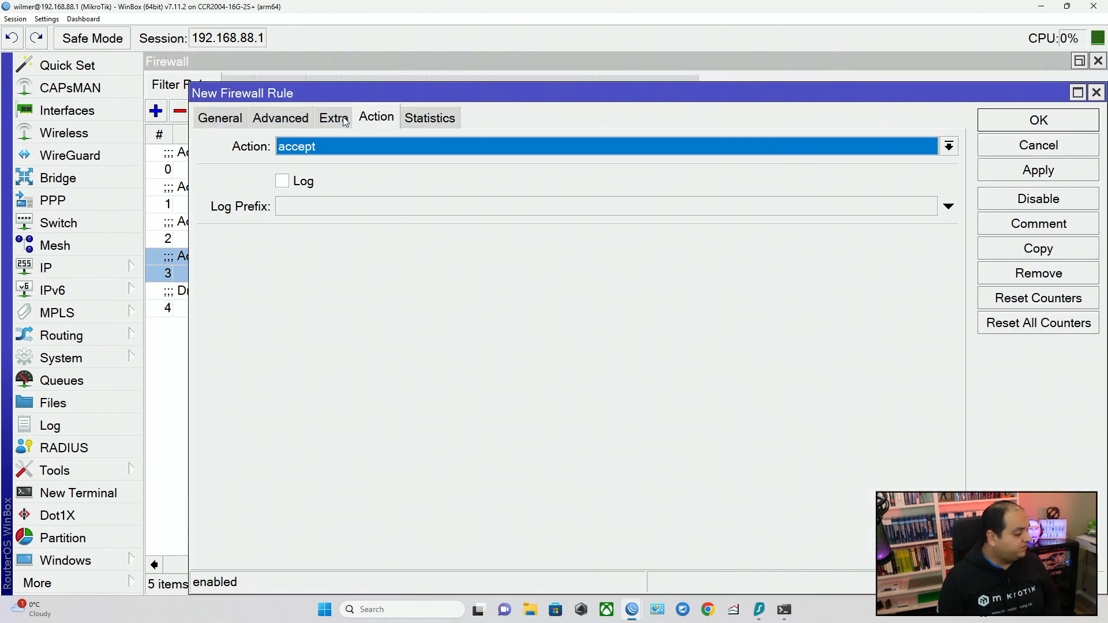
{"action": "left_click", "coordinate": [236, 122]}
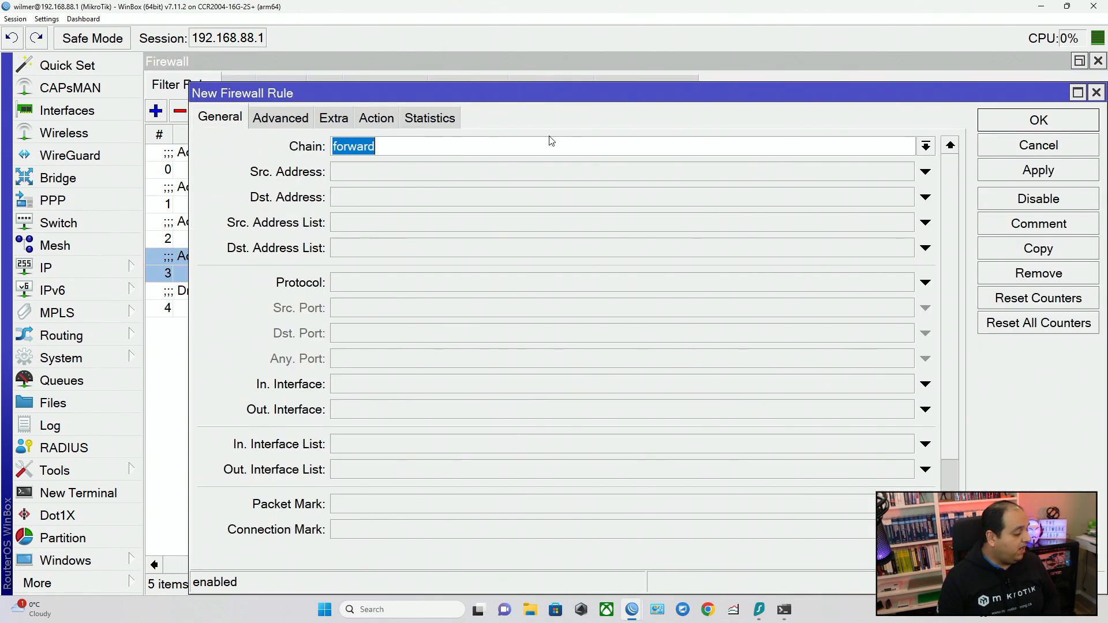
{"action": "left_click", "coordinate": [926, 147]}
{"action": "left_click", "coordinate": [808, 177]}
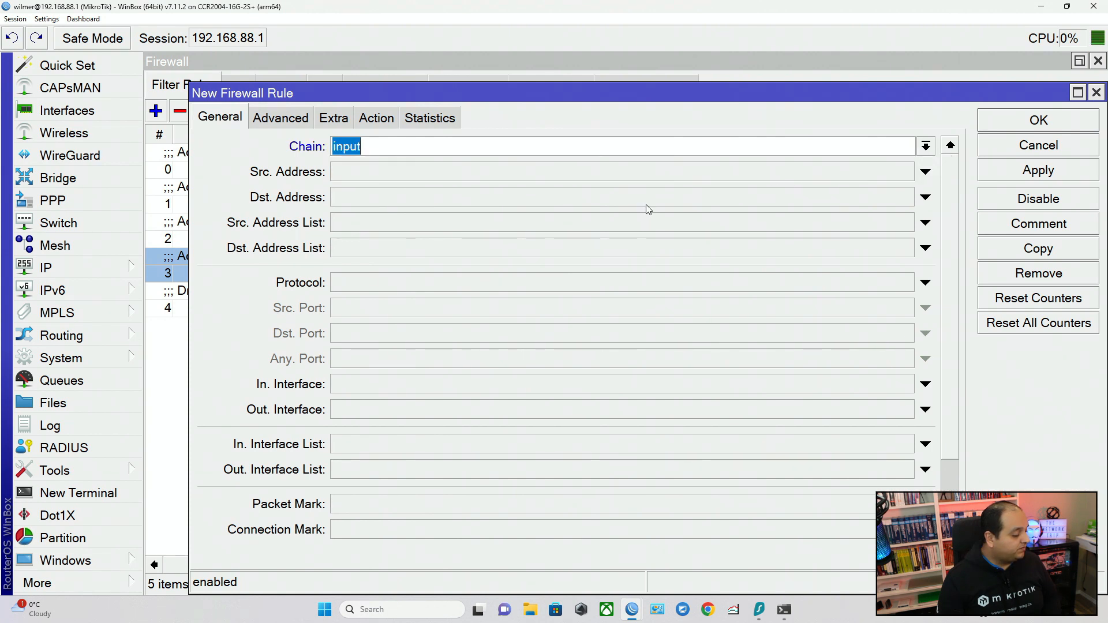
{"action": "left_click", "coordinate": [427, 284]}
{"action": "type", "text": "udp"}
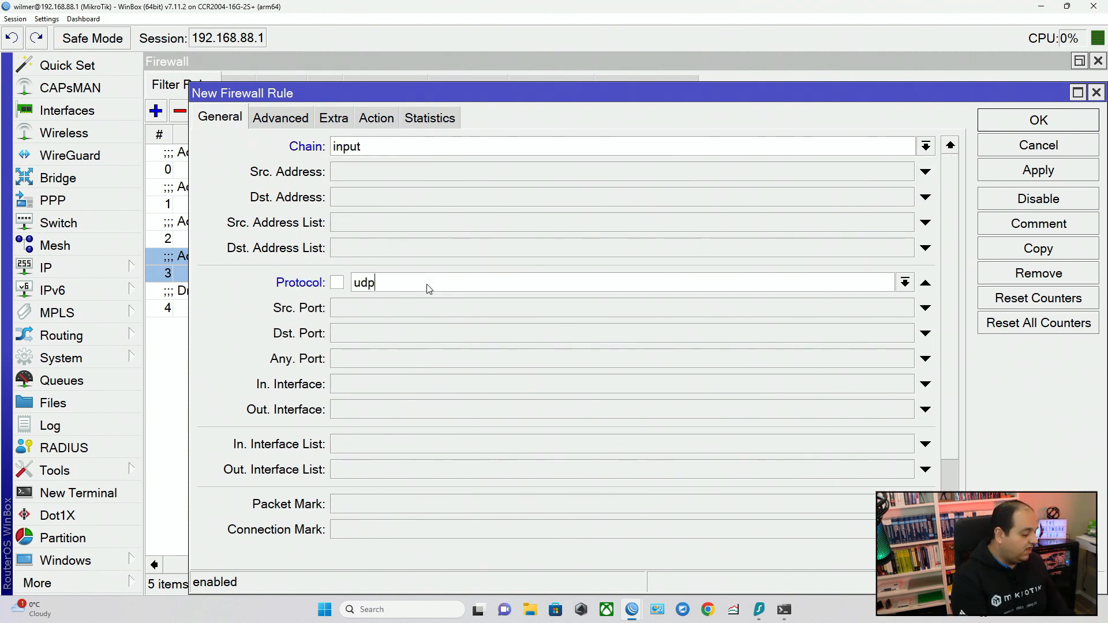
{"action": "key", "text": "Tab"}
{"action": "key", "text": "Tab"}
{"action": "type", "text": "53"}
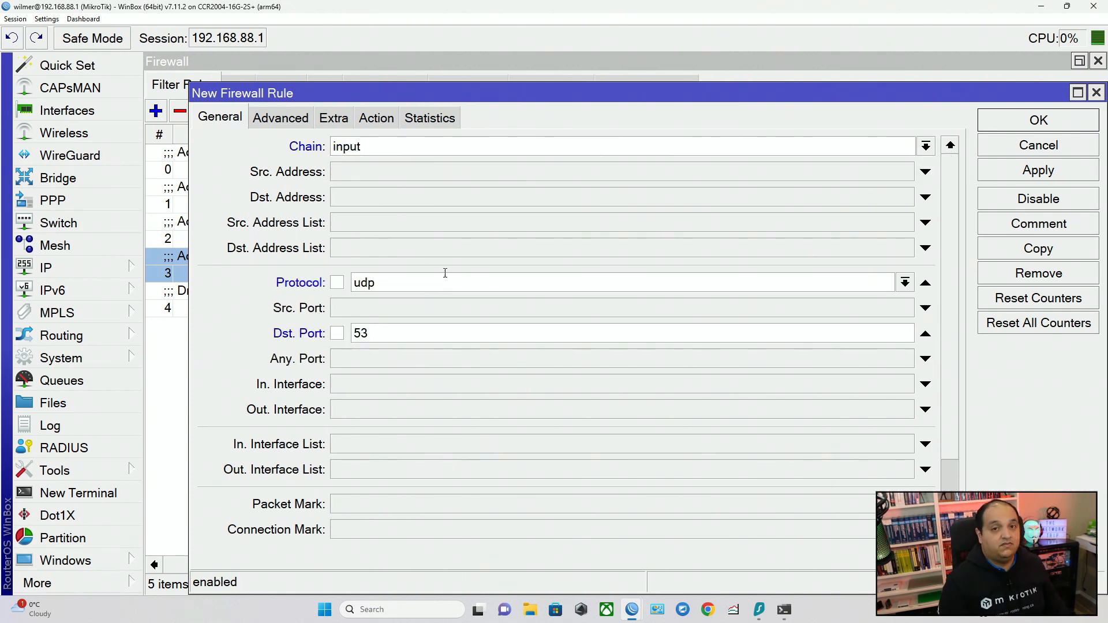
Set the rule's incoming interface to ether9, check that its action is accept, and apply it.
{"action": "left_click", "coordinate": [377, 391]}
{"action": "left_click", "coordinate": [402, 391]}
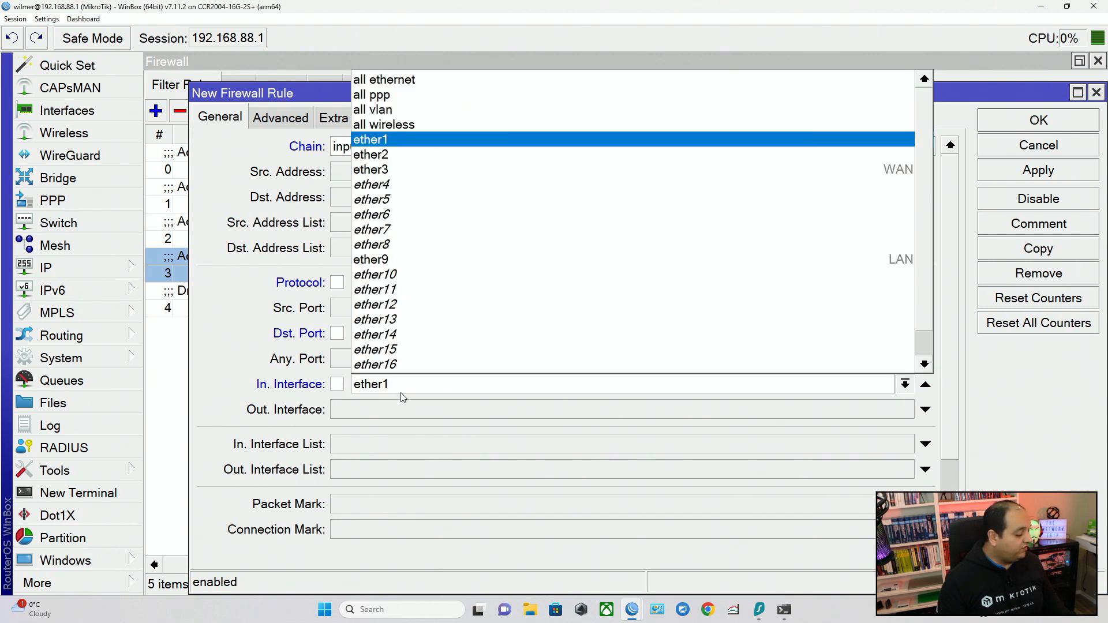
{"action": "left_click", "coordinate": [416, 259]}
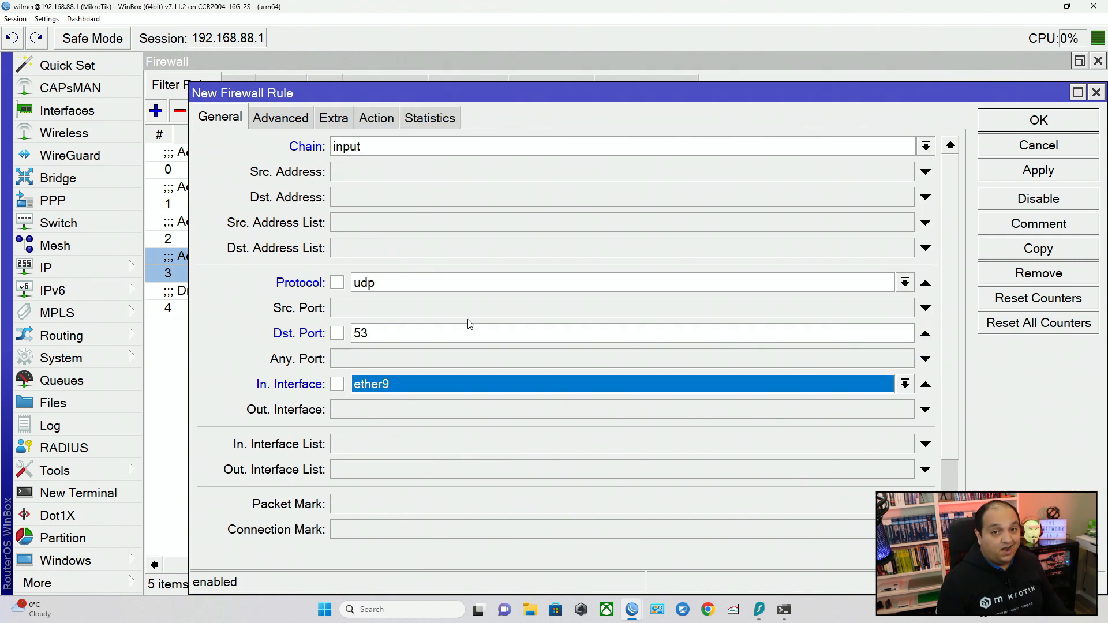
{"action": "left_click", "coordinate": [374, 118]}
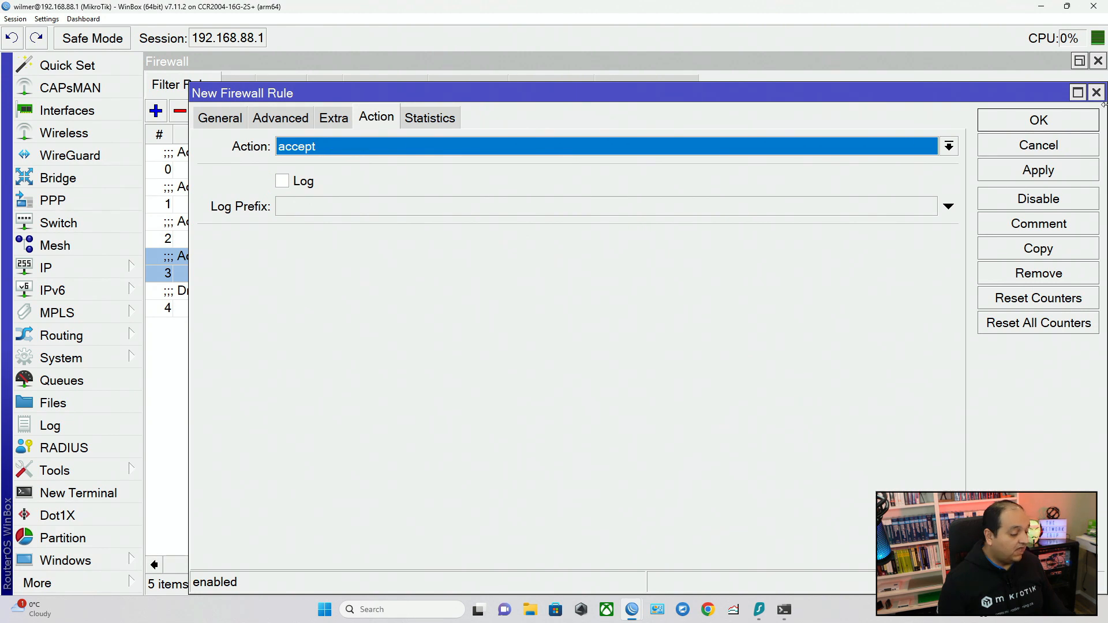
{"action": "left_click", "coordinate": [999, 171]}
Comment the UDP port 53 rule as "Accept DNS - UDP" and apply it.
{"action": "left_click", "coordinate": [1026, 225]}
{"action": "type", "text": "Acce"}
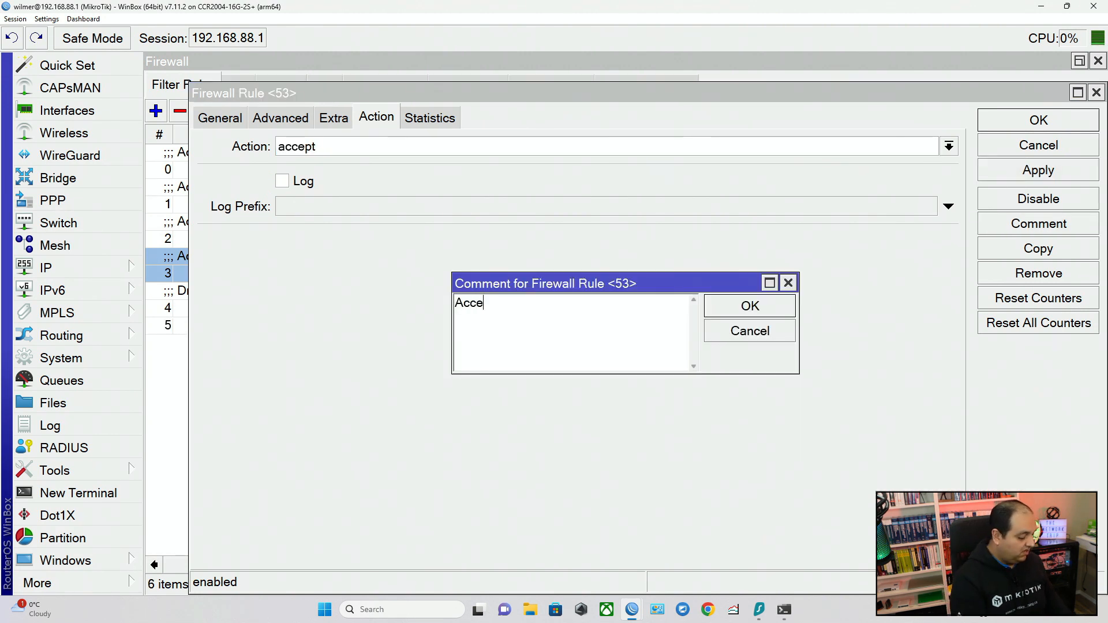
{"action": "type", "text": "pt DNS UD"}
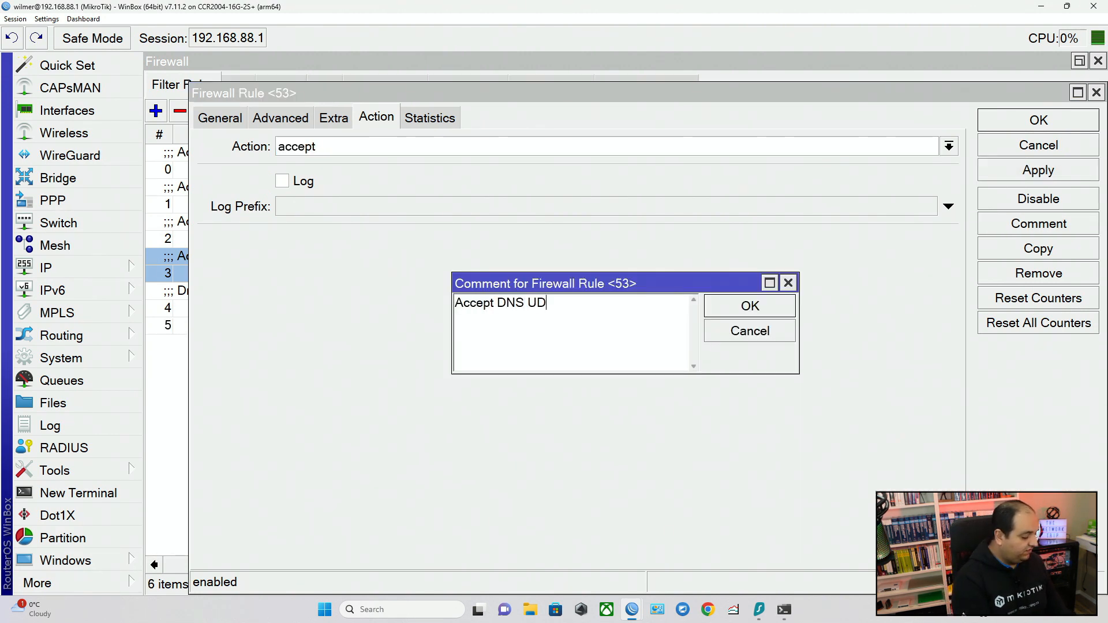
{"action": "key", "text": "BackSpace"}
{"action": "key", "text": "BackSpace"}
{"action": "type", "text": "- UDP"}
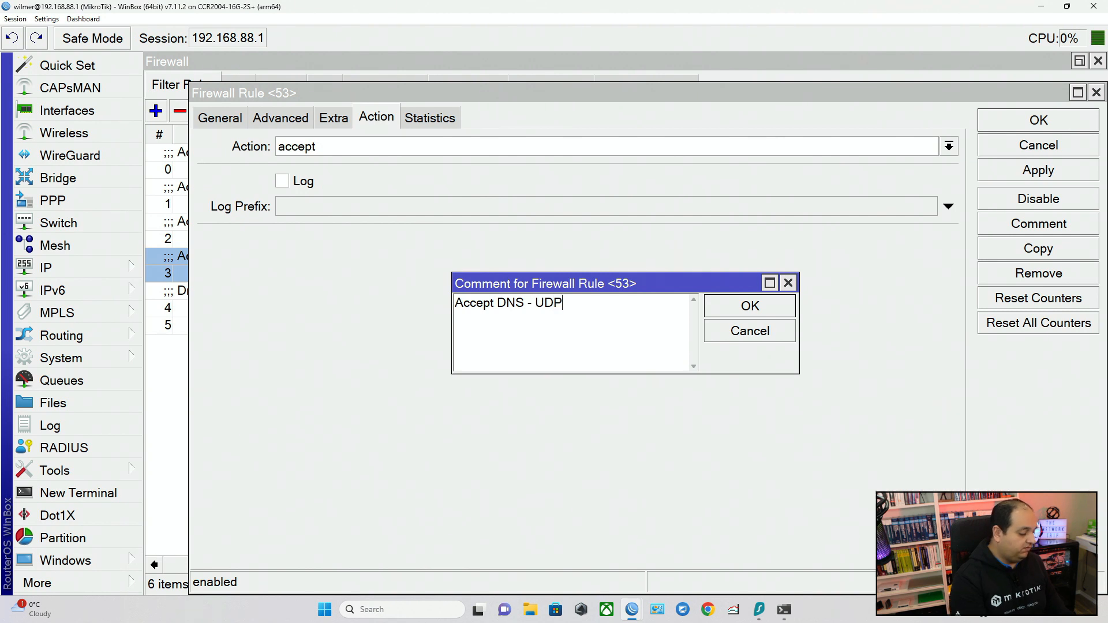
{"action": "key", "text": "Return"}
{"action": "left_click", "coordinate": [1047, 171]}
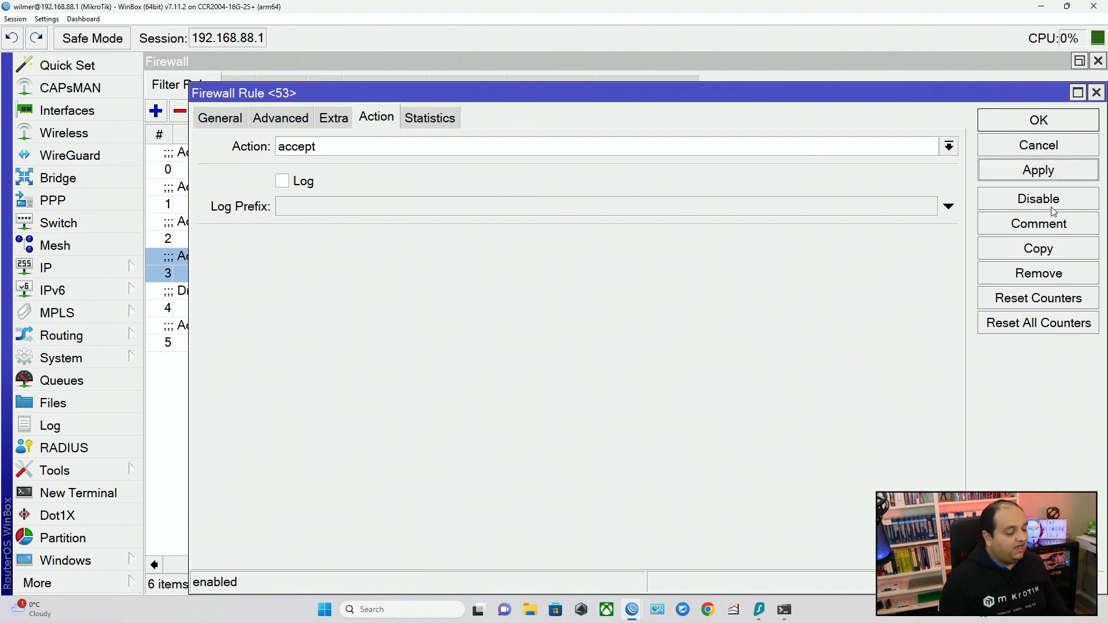
Copy the UDP port 53 rule, set the copy's protocol to tcp, and save both rules.
{"action": "left_click", "coordinate": [1049, 248]}
{"action": "left_click", "coordinate": [175, 88]}
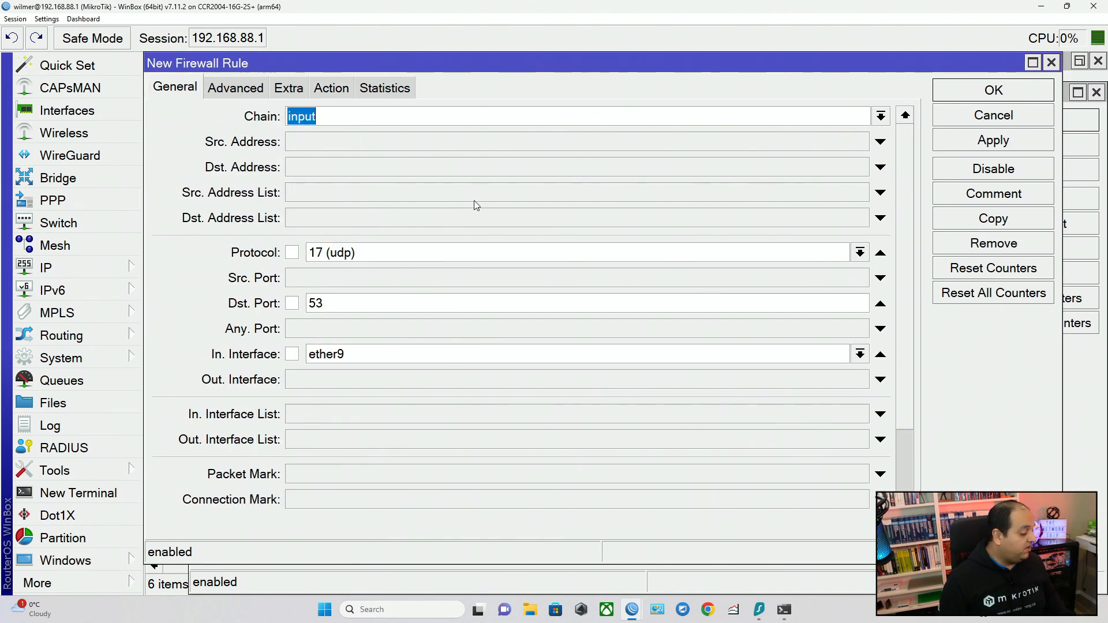
{"action": "left_click_drag", "start_coordinate": [391, 255], "coordinate": [304, 279]}
{"action": "type", "text": "tcp"}
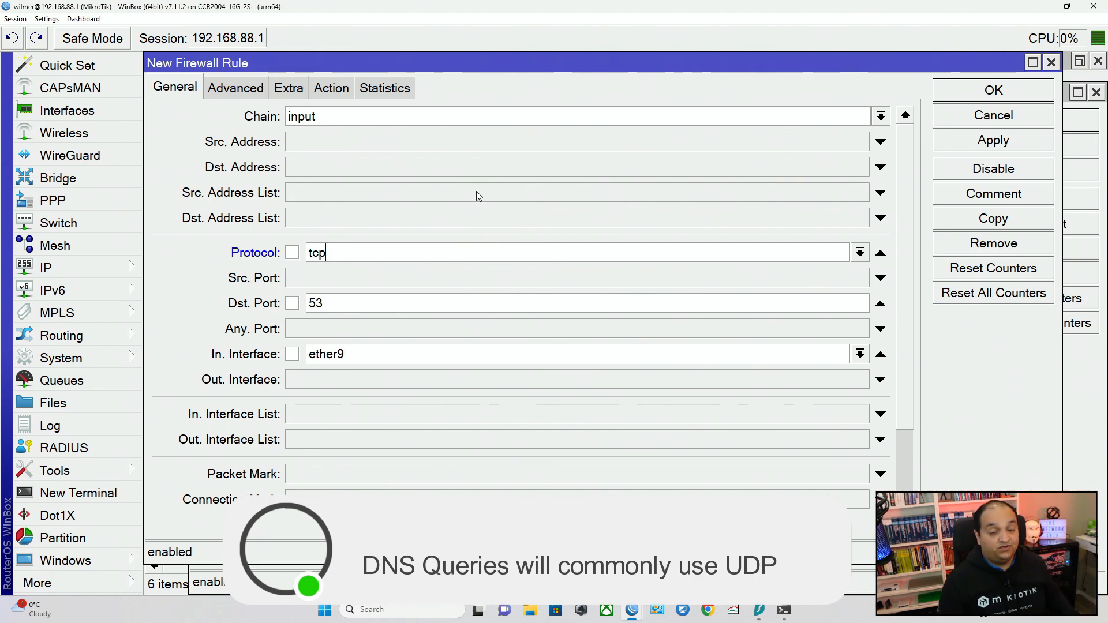
{"action": "left_click", "coordinate": [993, 90]}
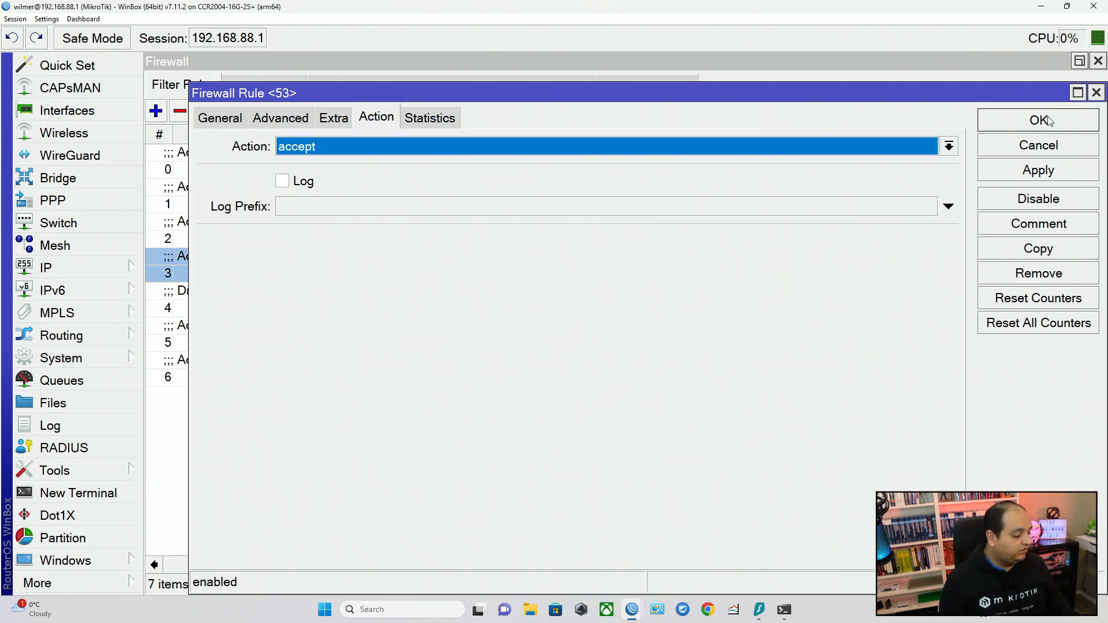
{"action": "left_click", "coordinate": [1039, 119]}
Move the two port 53 DNS rules together above the "Drop Everything Else" rule.
{"action": "left_click", "coordinate": [268, 344]}
{"action": "left_click", "coordinate": [271, 369], "text": "shift"}
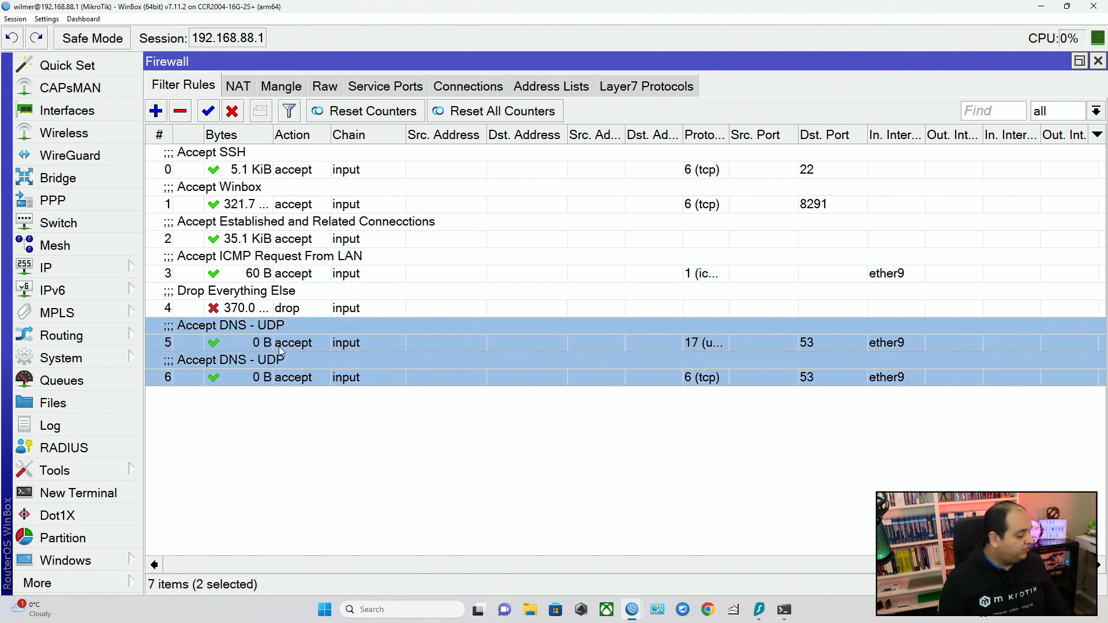
{"action": "left_click_drag", "start_coordinate": [279, 346], "coordinate": [286, 291]}
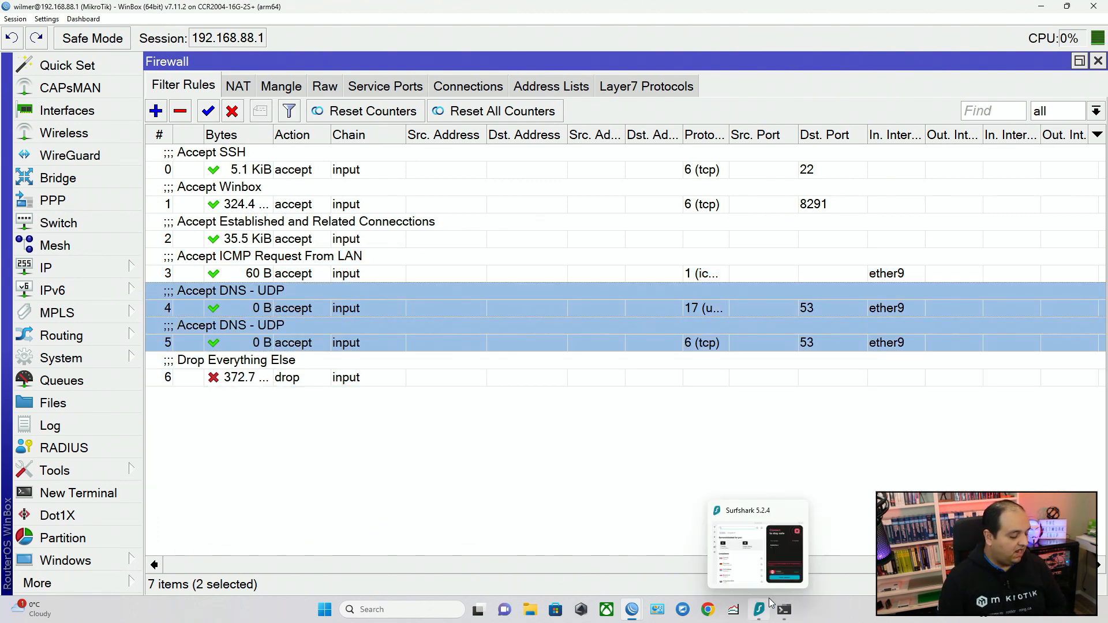
Switch to Command Prompt, ping google.com again to test name resolution, and stop the ping.
{"action": "left_click", "coordinate": [819, 554]}
{"action": "key", "text": "Return"}
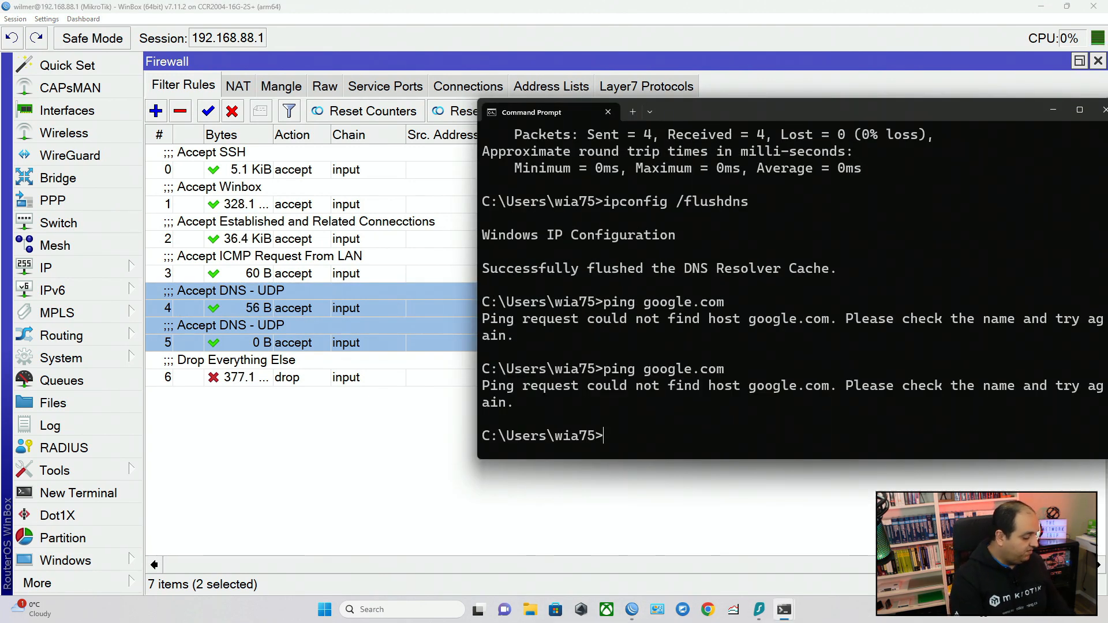
{"action": "key", "text": "Up"}
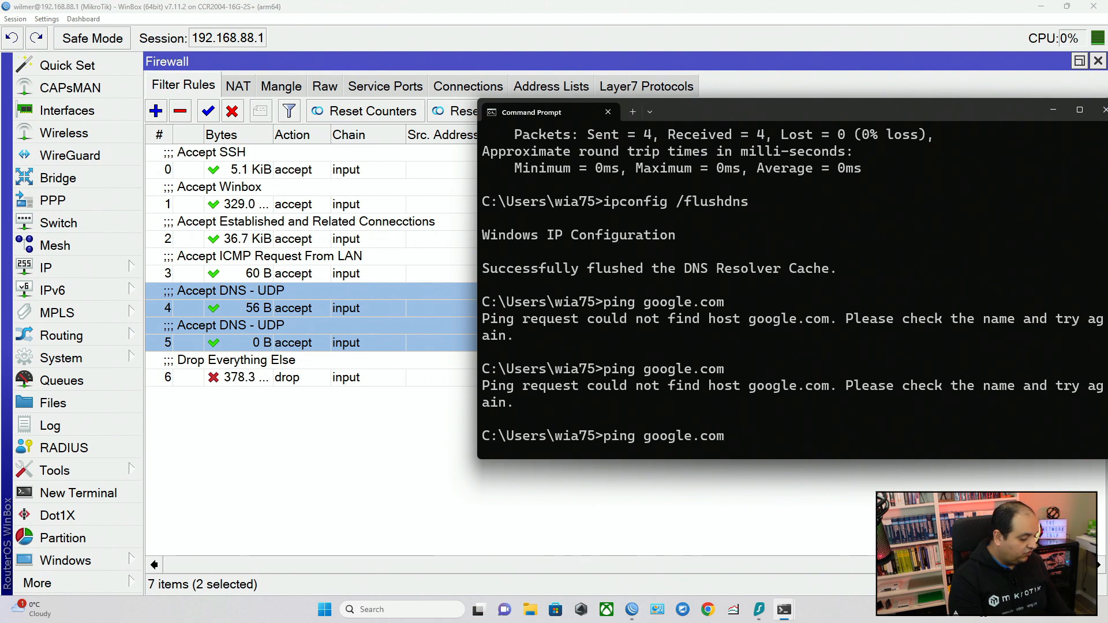
{"action": "key", "text": "Return"}
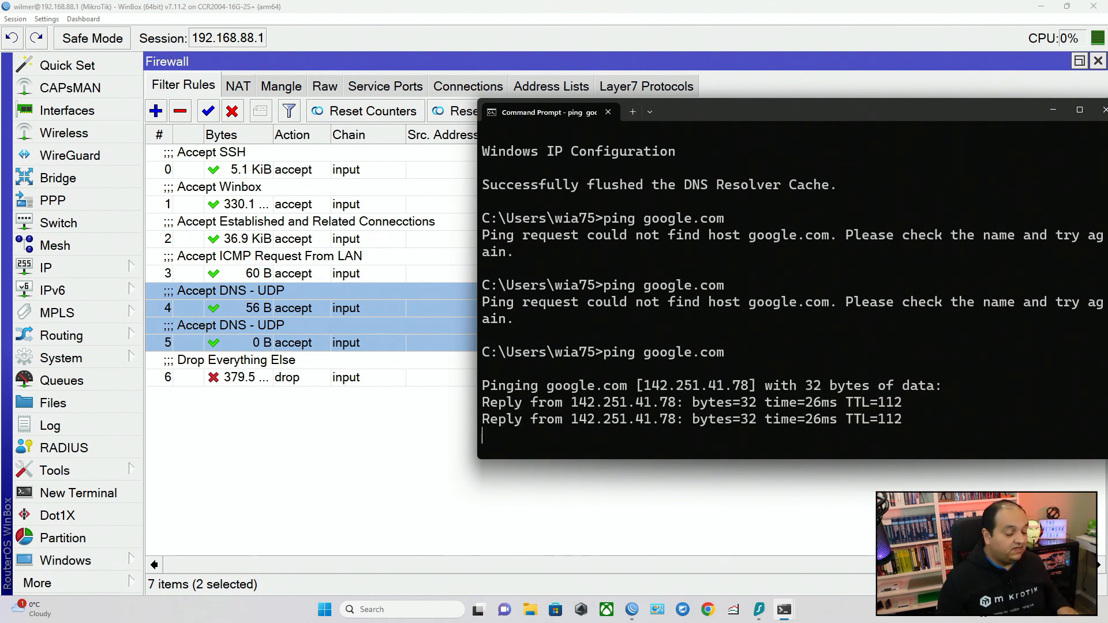
{"action": "key", "text": "ctrl+c"}
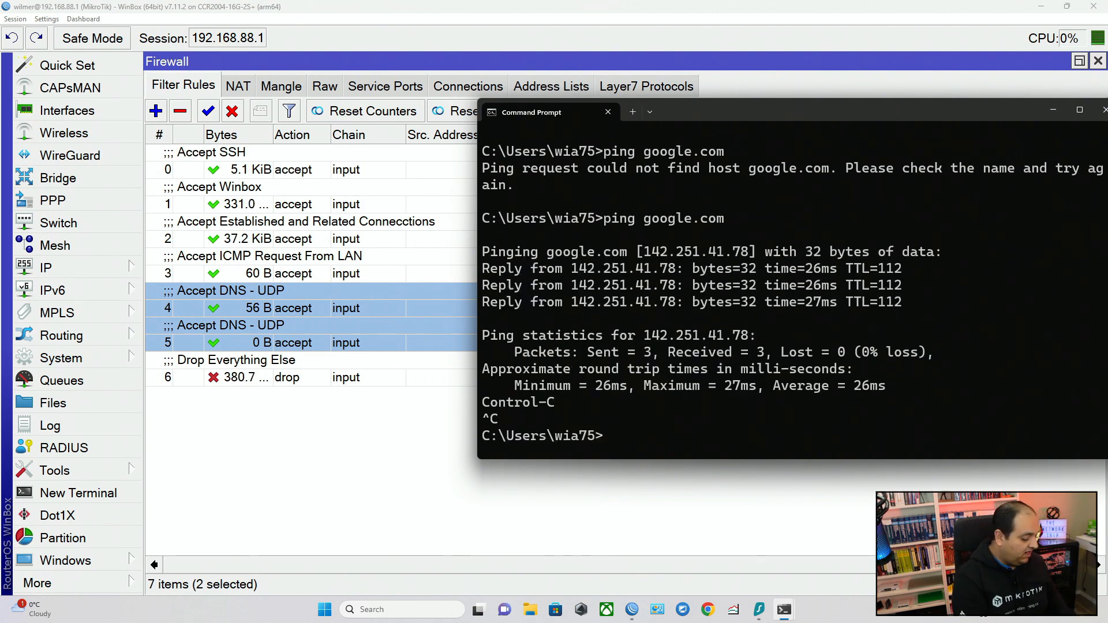
Run nslookup mitt.ca and examine which server address answers the query.
{"action": "type", "text": "nslookuop"}
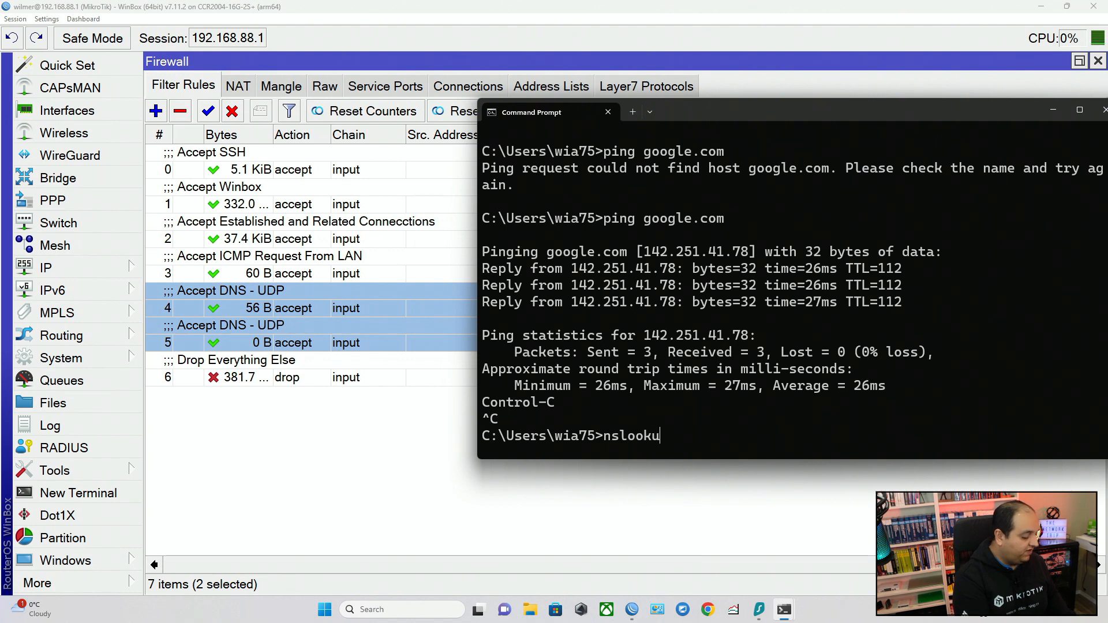
{"action": "key", "text": "BackSpace"}
{"action": "key", "text": "BackSpace"}
{"action": "type", "text": "p mitt.ca"}
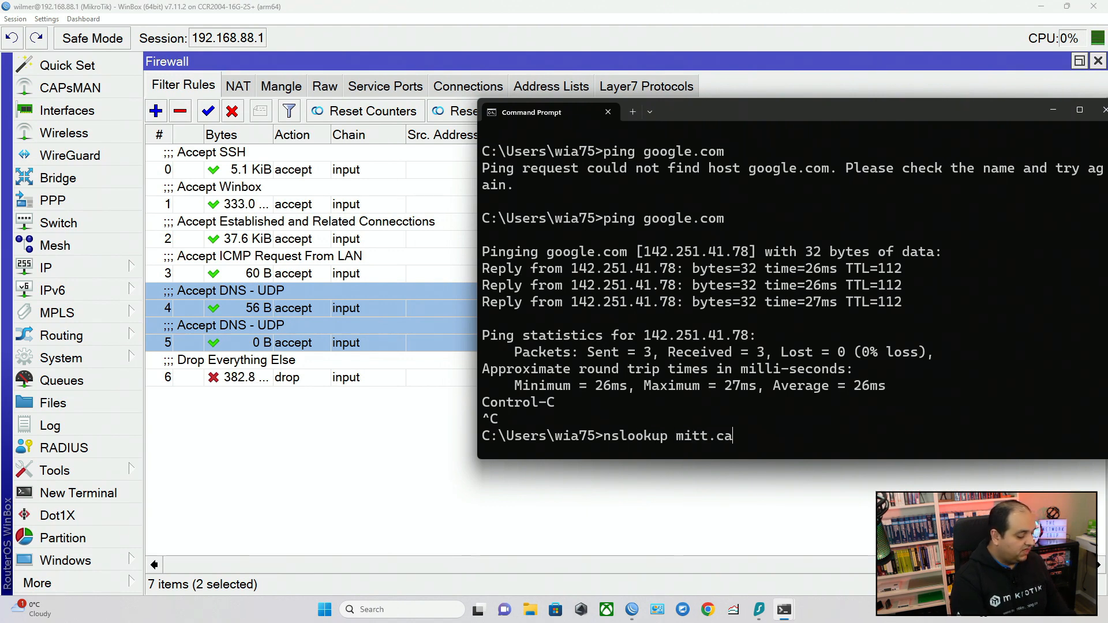
{"action": "key", "text": "Return"}
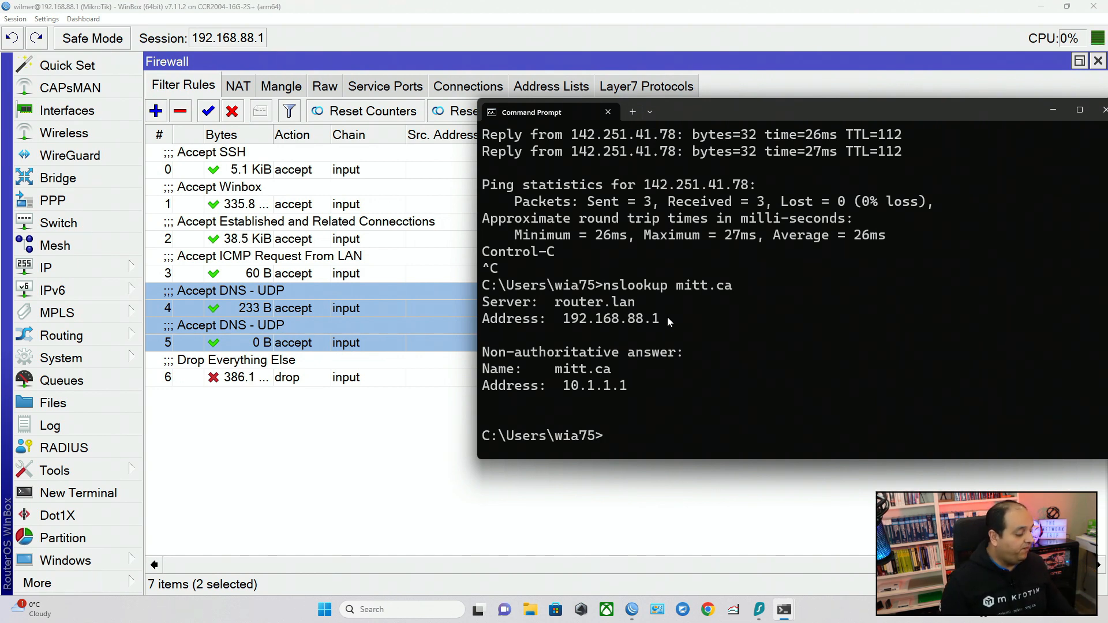
{"action": "left_click_drag", "start_coordinate": [667, 317], "coordinate": [536, 328]}
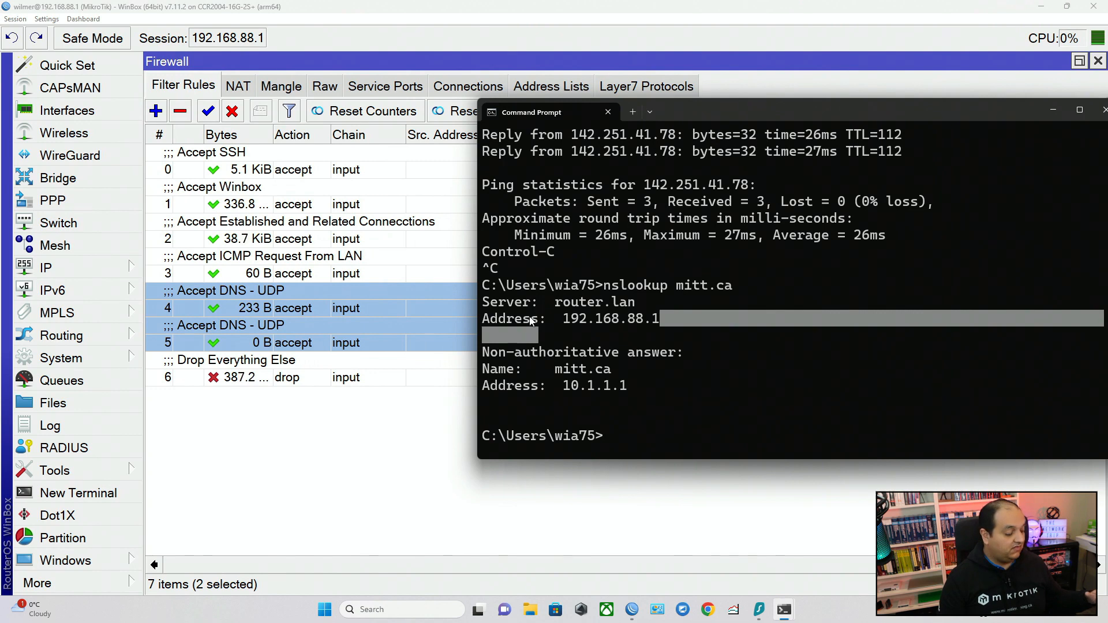
Return to WinBox and examine the router's DNS settings alongside the UDP port 53 rule.
{"action": "left_click", "coordinate": [130, 264]}
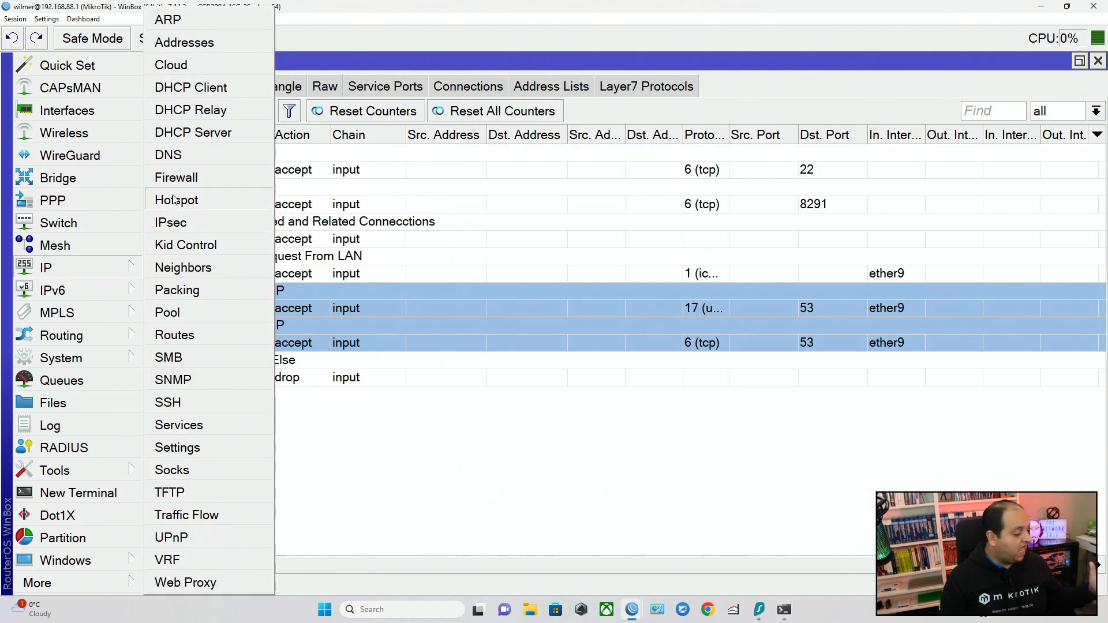
{"action": "left_click", "coordinate": [170, 154]}
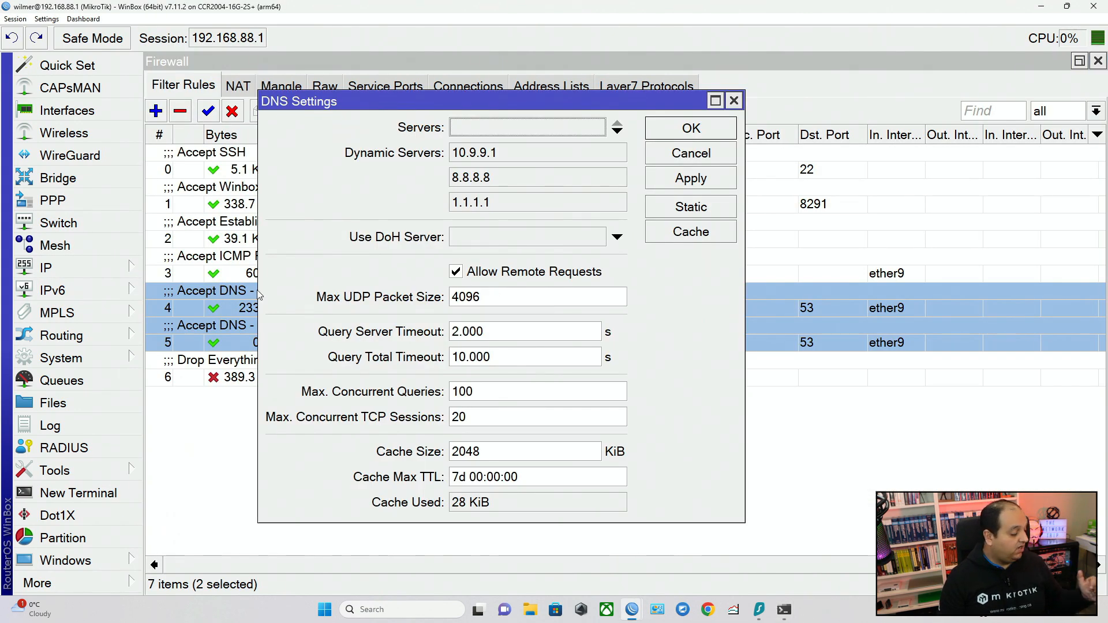
{"action": "left_click", "coordinate": [254, 309]}
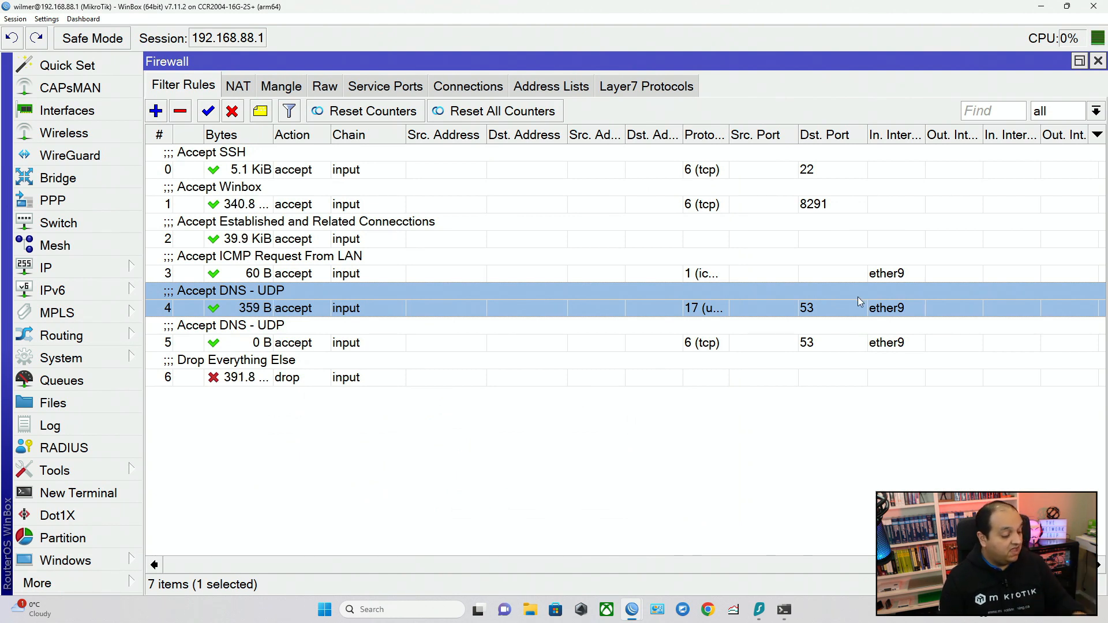
Compare the incoming interface and destination port of the TCP port 53 rule with those of the SSH and Winbox rules.
{"action": "left_click", "coordinate": [898, 333]}
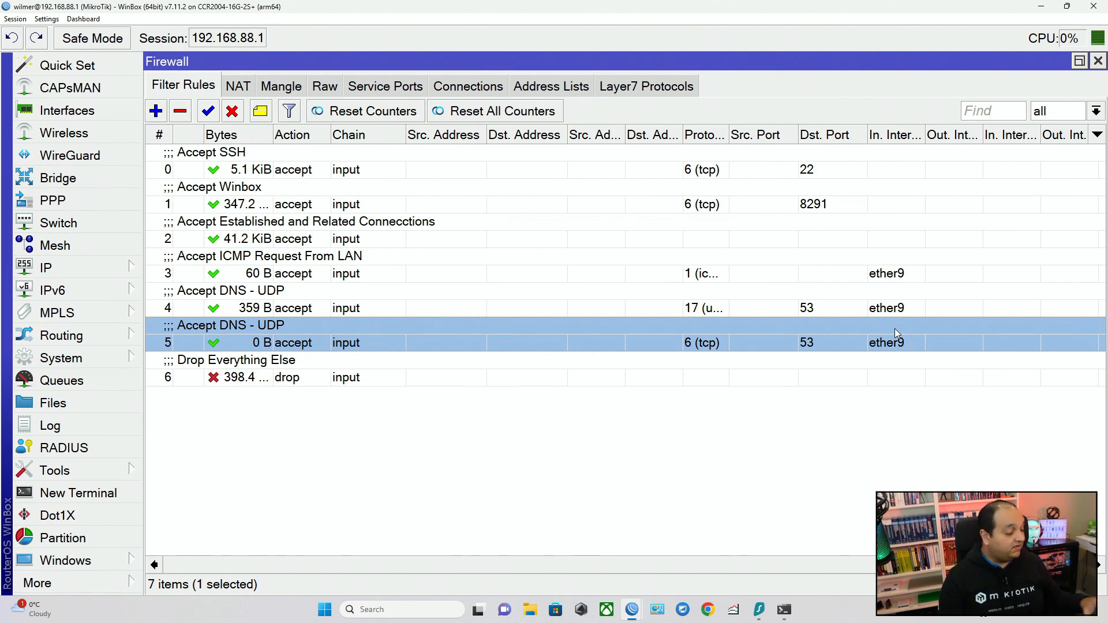
{"action": "left_click", "coordinate": [813, 173]}
{"action": "left_click", "coordinate": [815, 205]}
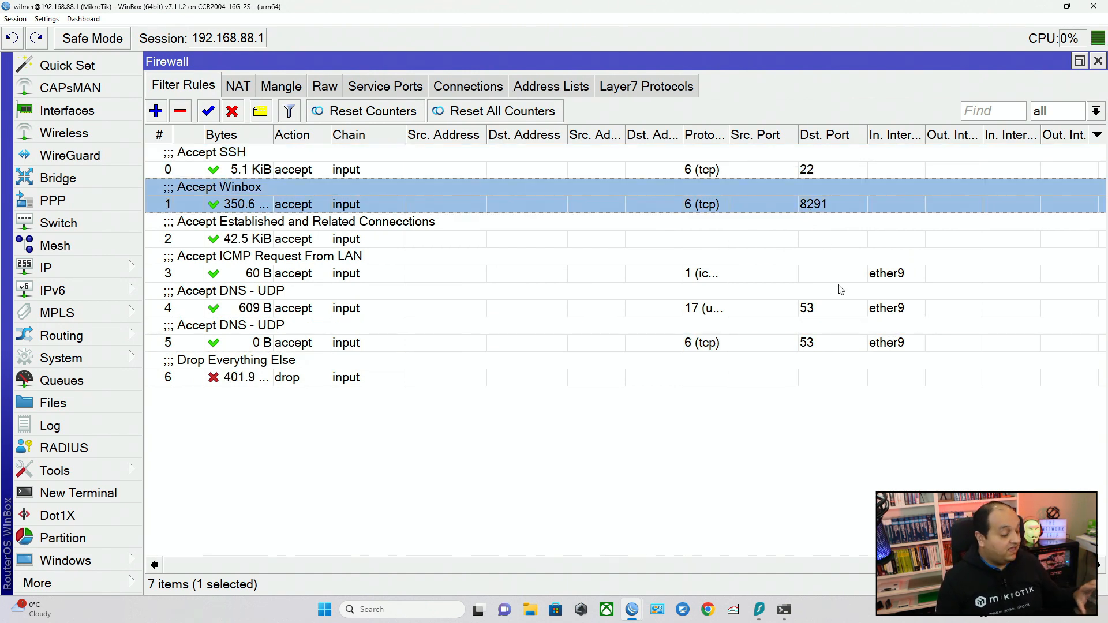
{"action": "left_click", "coordinate": [660, 478]}
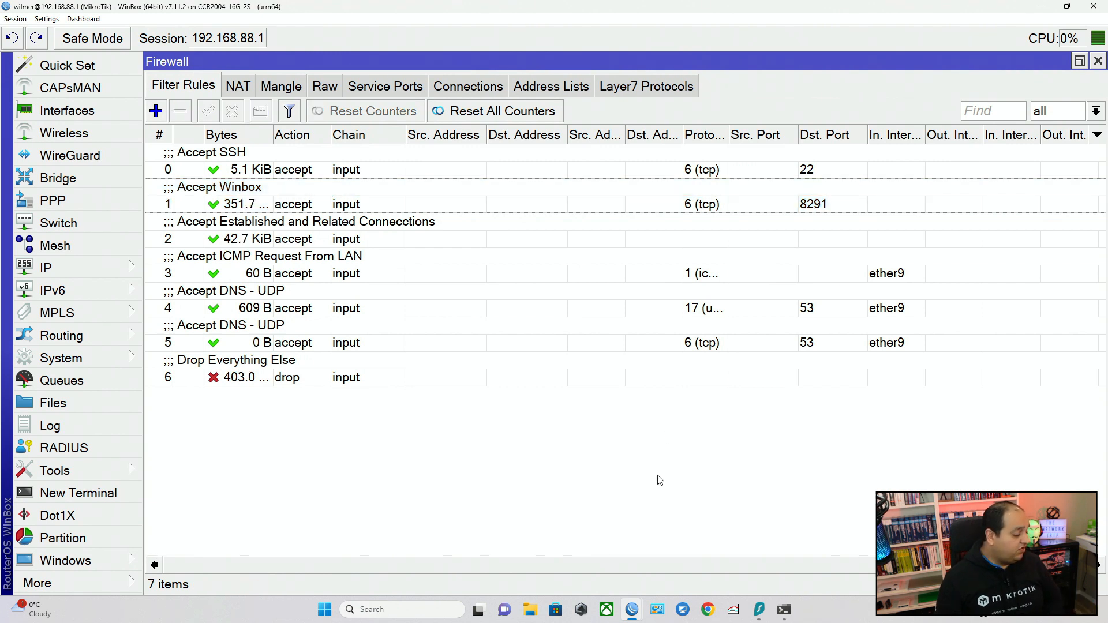
{"action": "left_click", "coordinate": [797, 173]}
{"action": "left_click", "coordinate": [798, 195]}
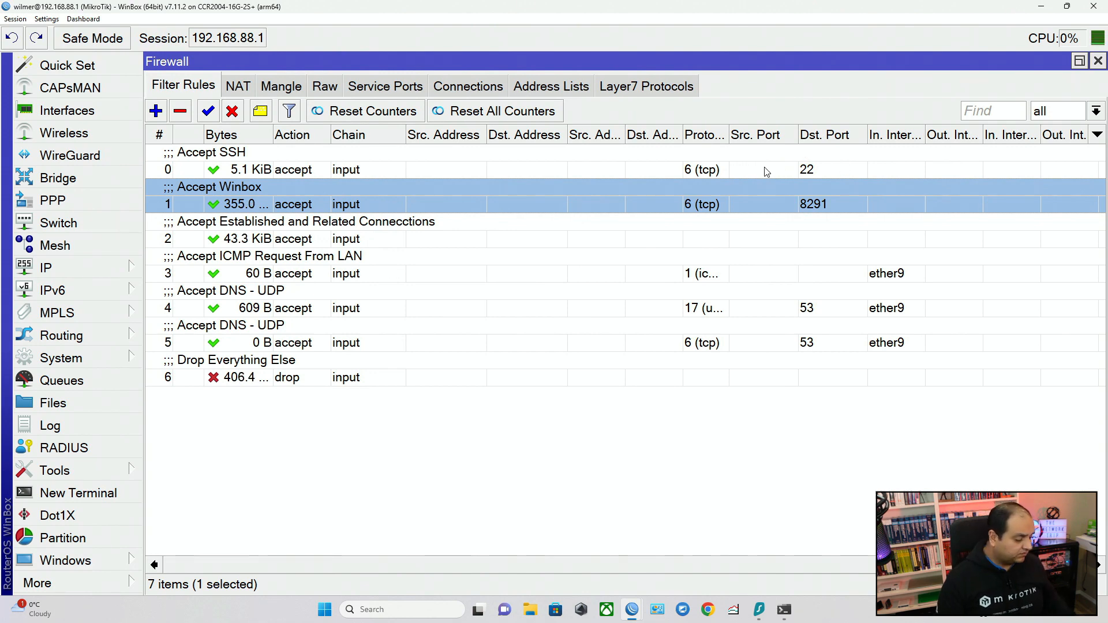
Open the SSH rule to examine its general matching options, and close it without changes.
{"action": "left_click", "coordinate": [562, 166]}
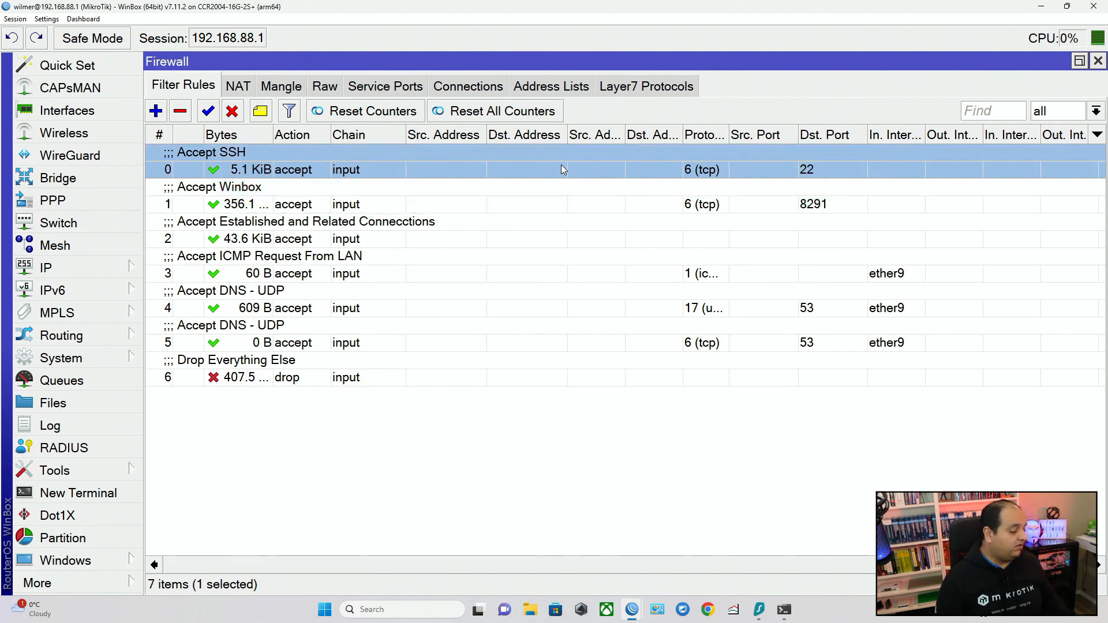
{"action": "double_click", "coordinate": [561, 164]}
{"action": "left_click", "coordinate": [221, 119]}
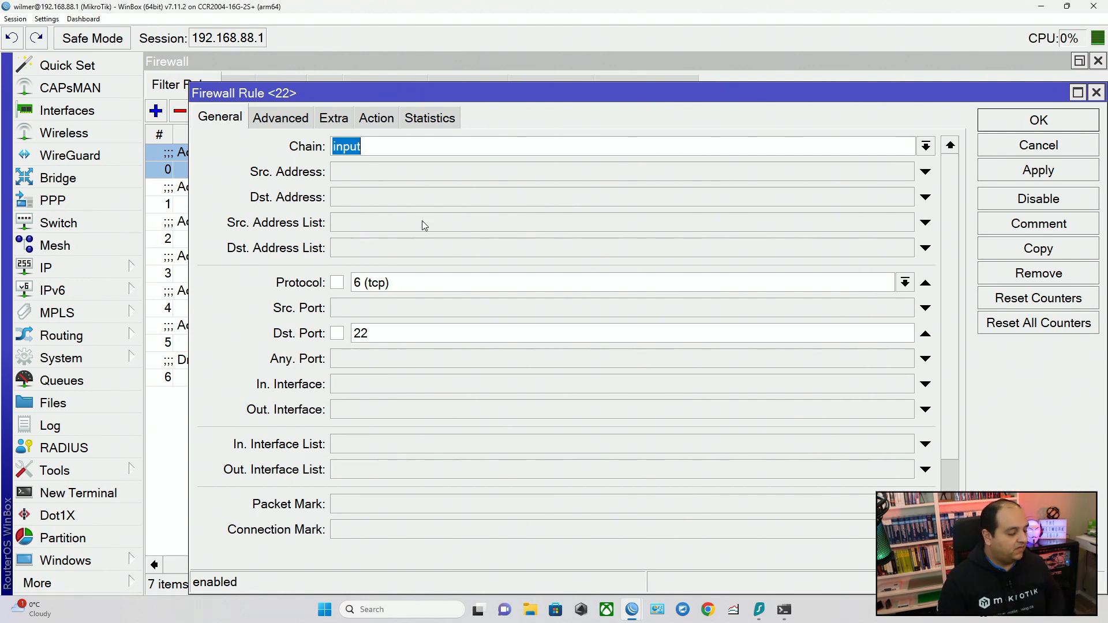
{"action": "left_click", "coordinate": [1096, 92]}
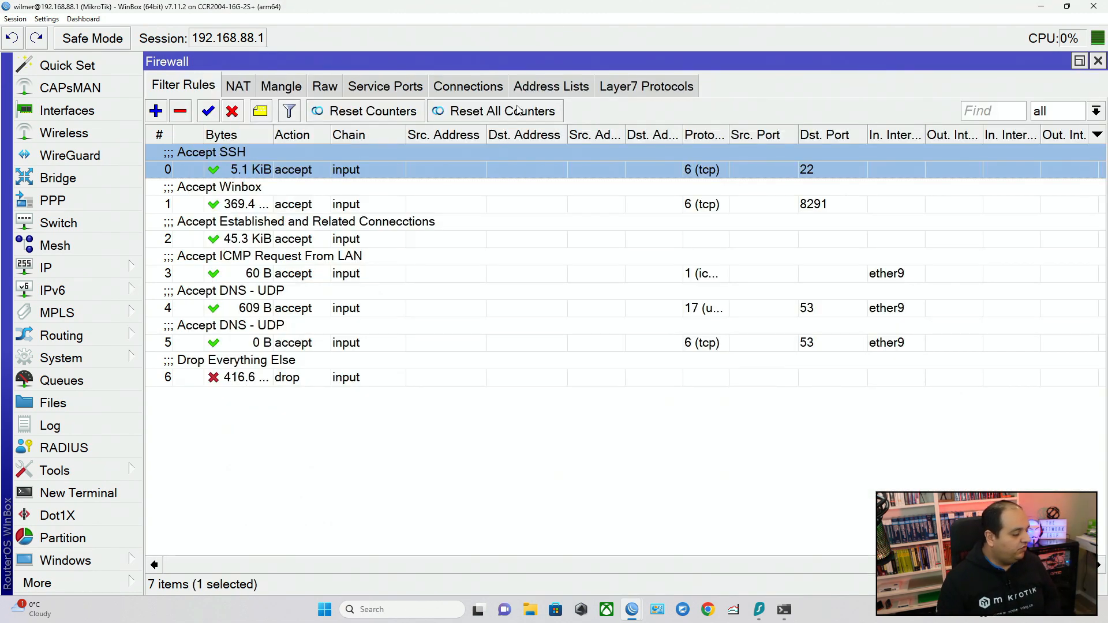
Start a new firewall address list entry named "Trusted-IPs".
{"action": "left_click", "coordinate": [528, 91]}
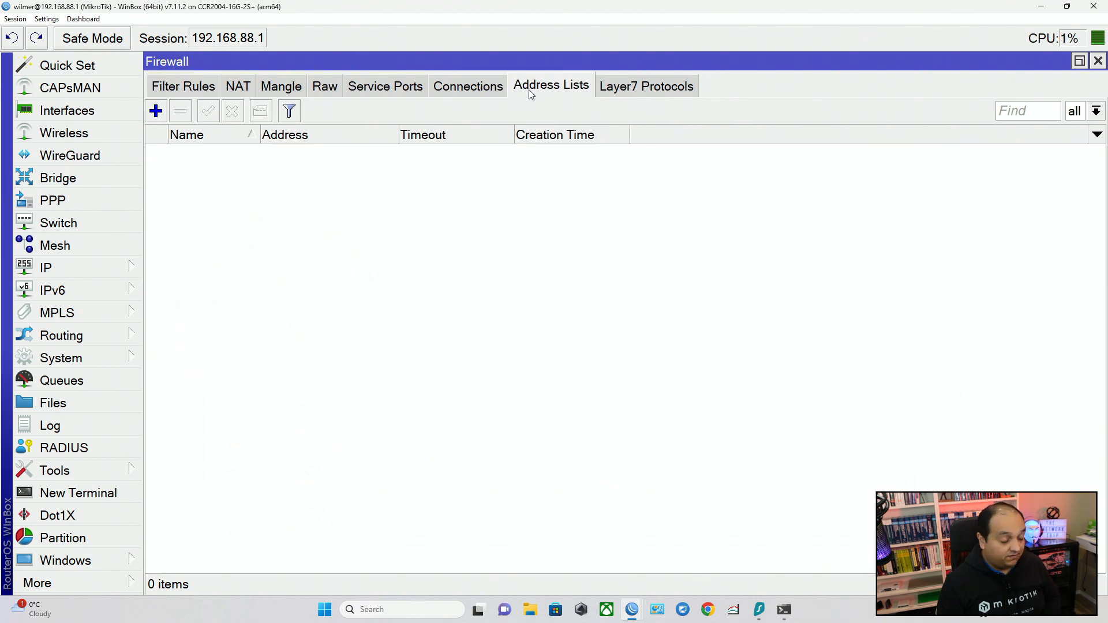
{"action": "left_click", "coordinate": [136, 267]}
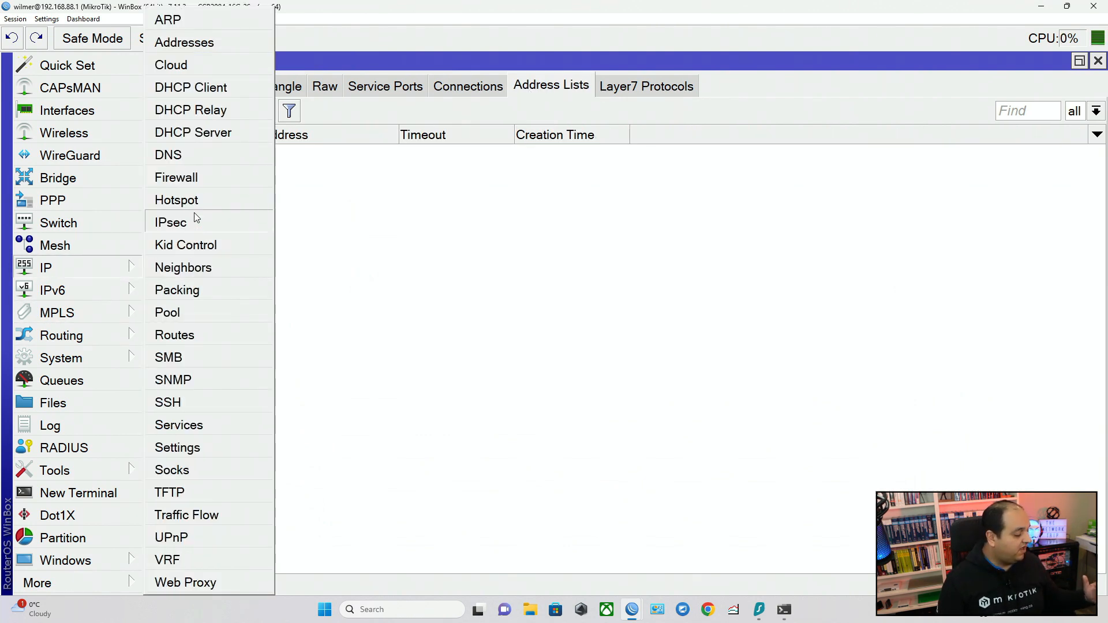
{"action": "left_click", "coordinate": [192, 178]}
{"action": "left_click", "coordinate": [155, 112]}
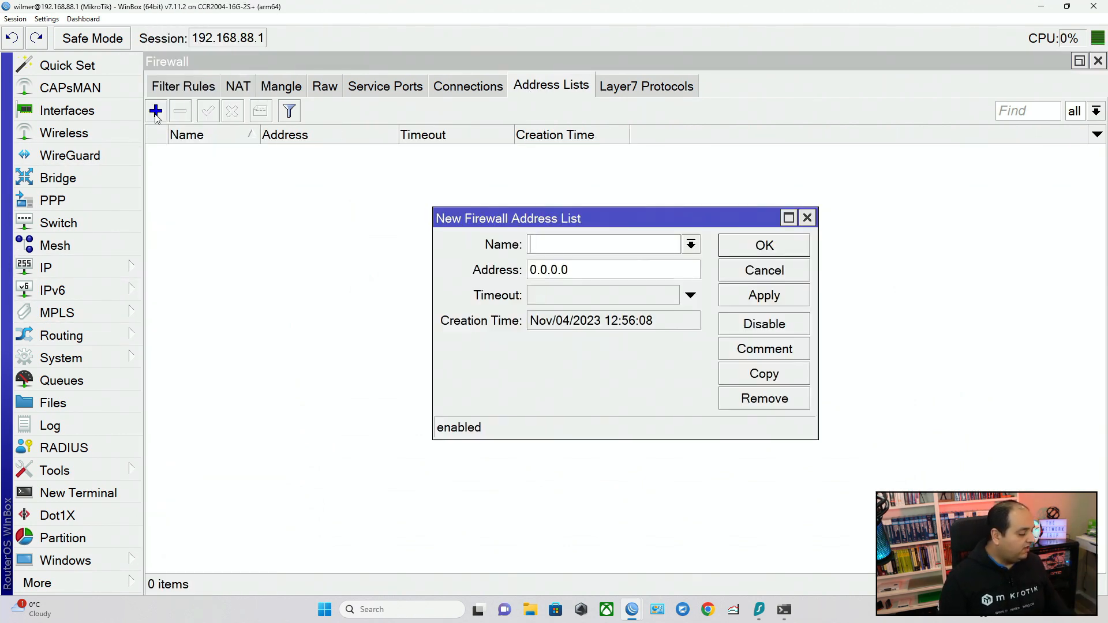
{"action": "type", "text": "Trusted-IPs"}
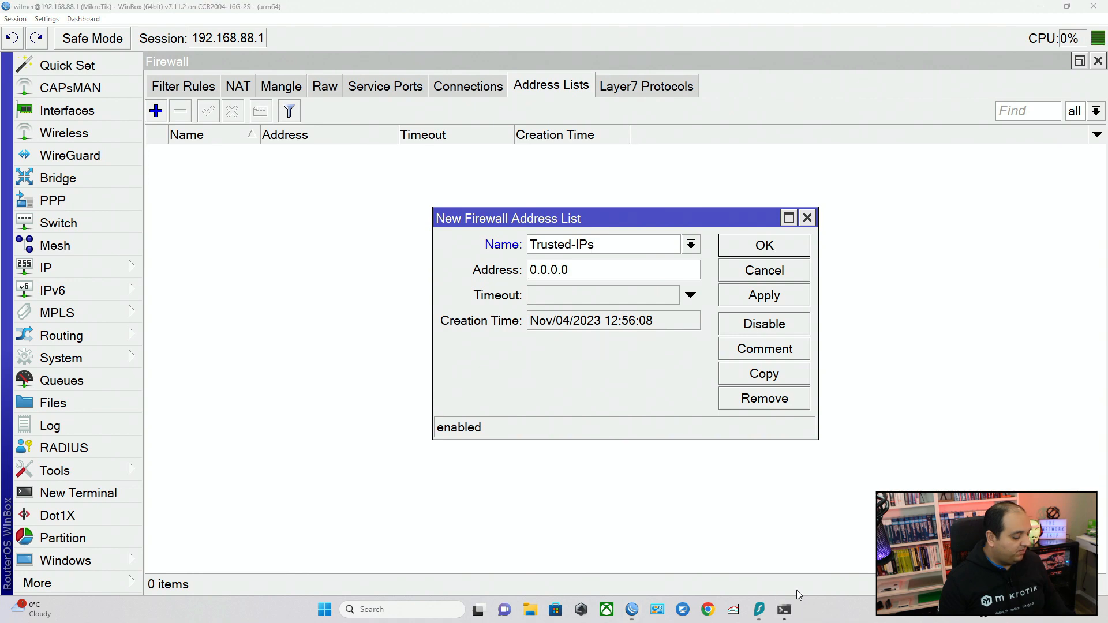
Run ipconfig in Command Prompt and copy the IPv4 address of the Ethernet adapter.
{"action": "mouse_move", "coordinate": [782, 608]}
{"action": "left_click", "coordinate": [852, 548]}
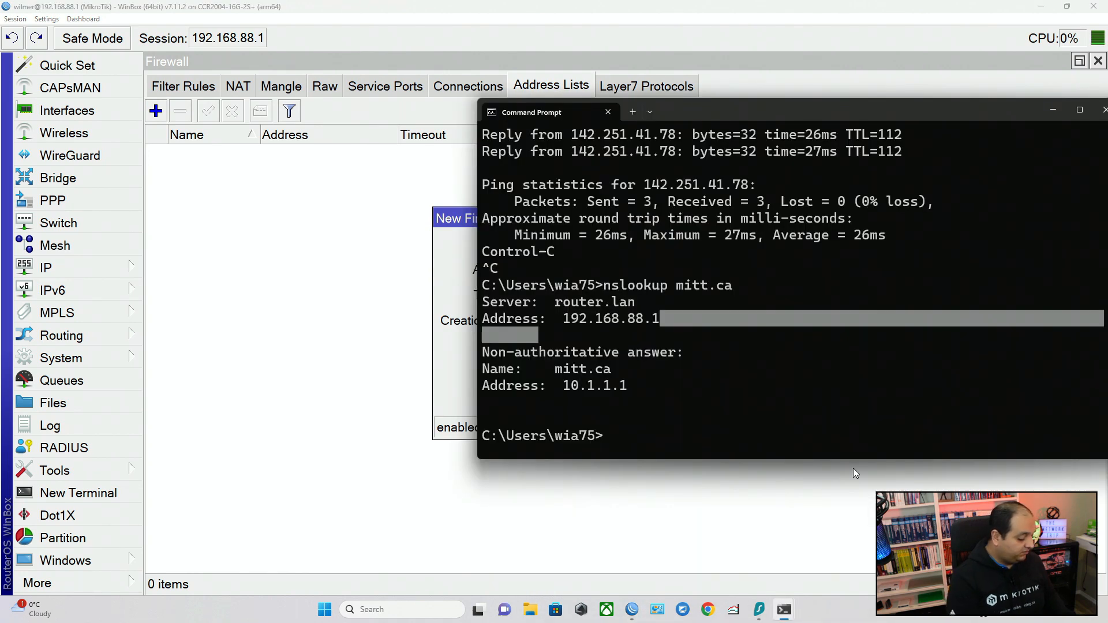
{"action": "type", "text": "ipconfig"}
{"action": "key", "text": "Return"}
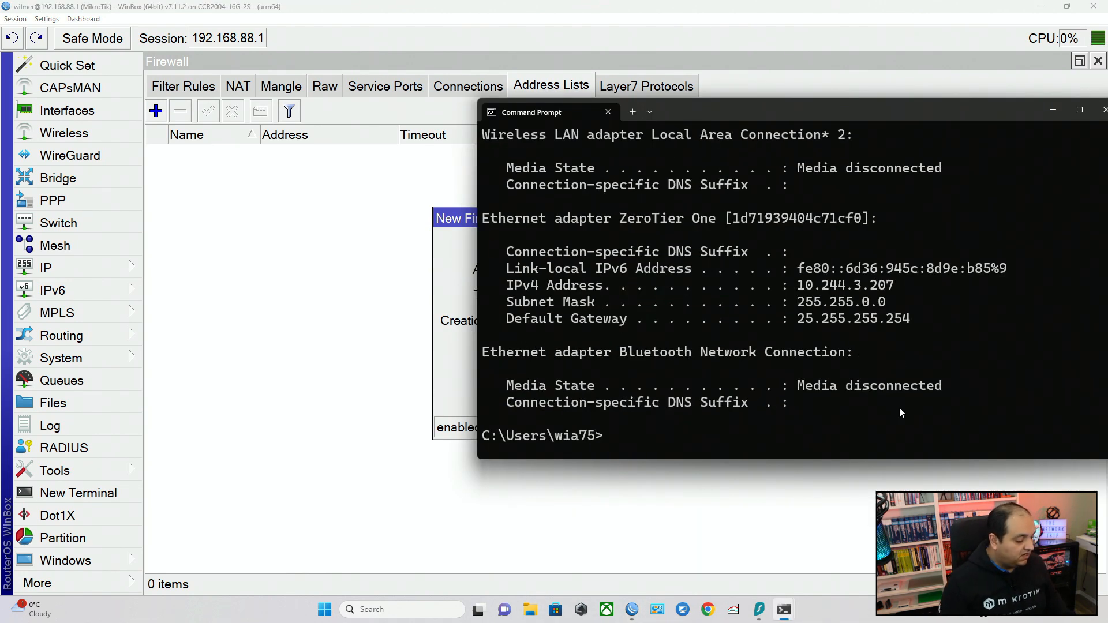
{"action": "scroll", "coordinate": [838, 365], "scroll_direction": "up", "scroll_amount": 4}
{"action": "scroll", "coordinate": [840, 359], "scroll_direction": "up", "scroll_amount": 5}
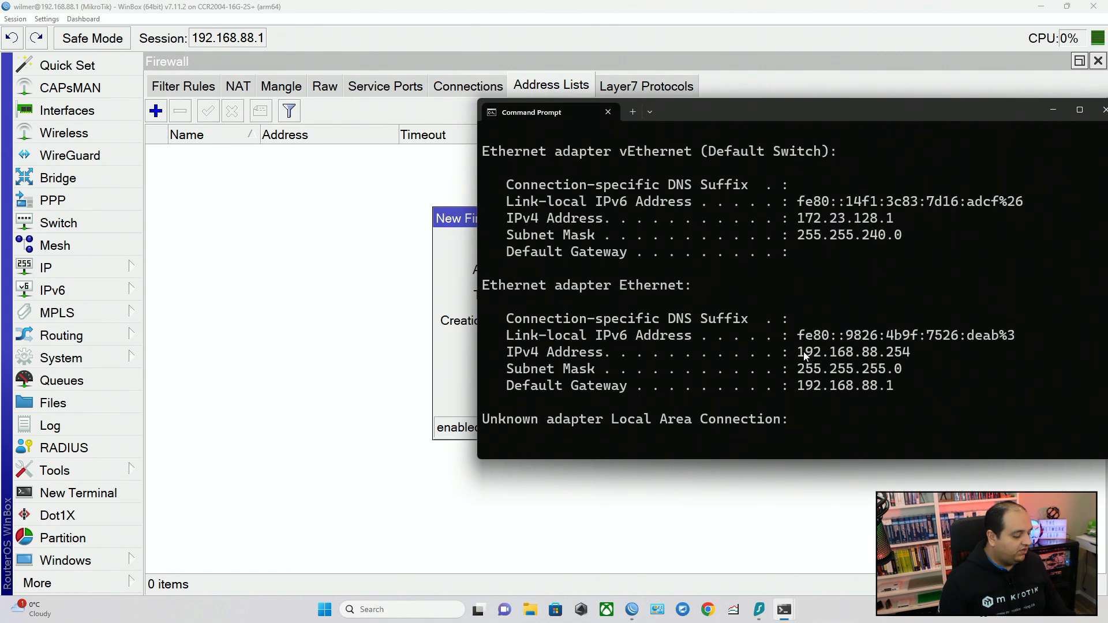
{"action": "left_click_drag", "start_coordinate": [803, 351], "coordinate": [918, 351]}
{"action": "key", "text": "ctrl+c"}
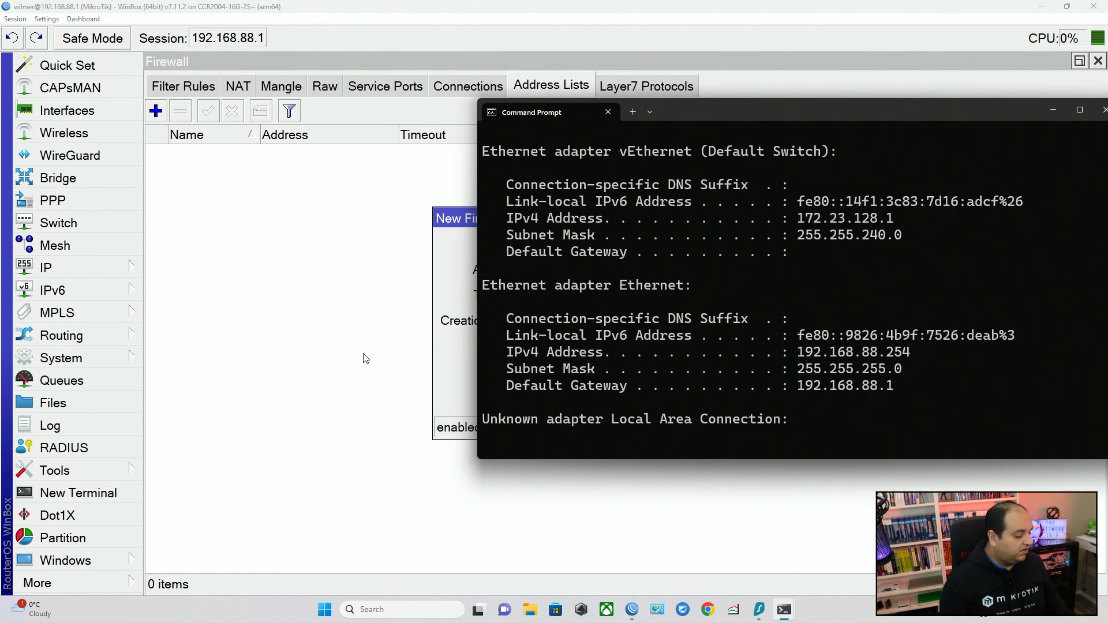
Set the address of the Trusted-IPs entry to 192.168.88.254.
{"action": "left_click", "coordinate": [456, 334]}
{"action": "double_click", "coordinate": [597, 267]}
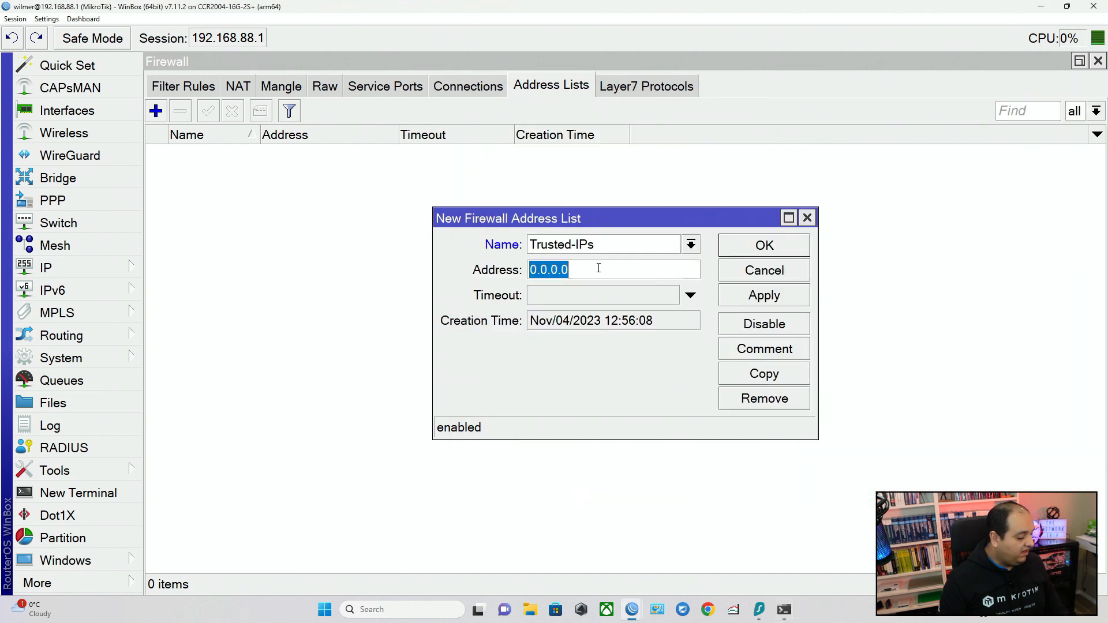
{"action": "key", "text": "ctrl+v"}
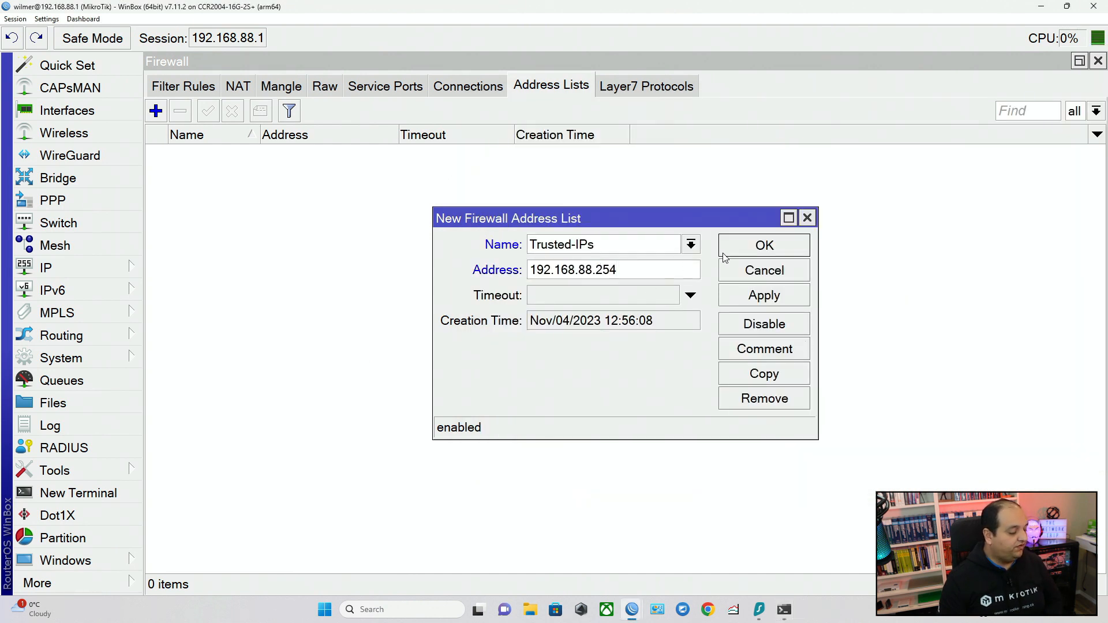
{"action": "left_click_drag", "start_coordinate": [642, 271], "coordinate": [527, 272]}
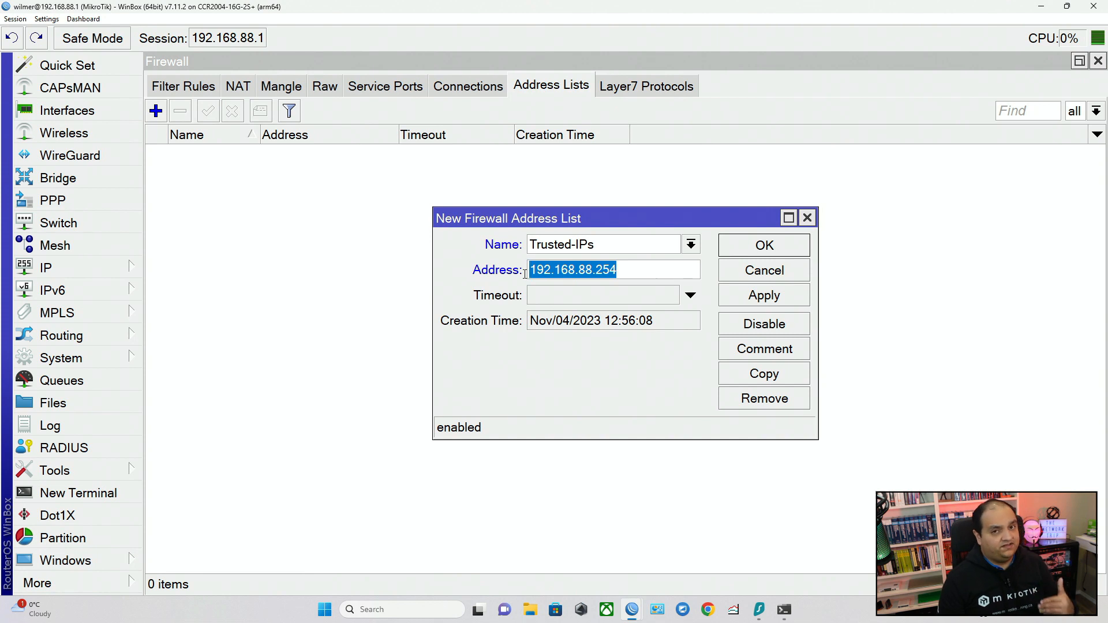
{"action": "left_click", "coordinate": [628, 272]}
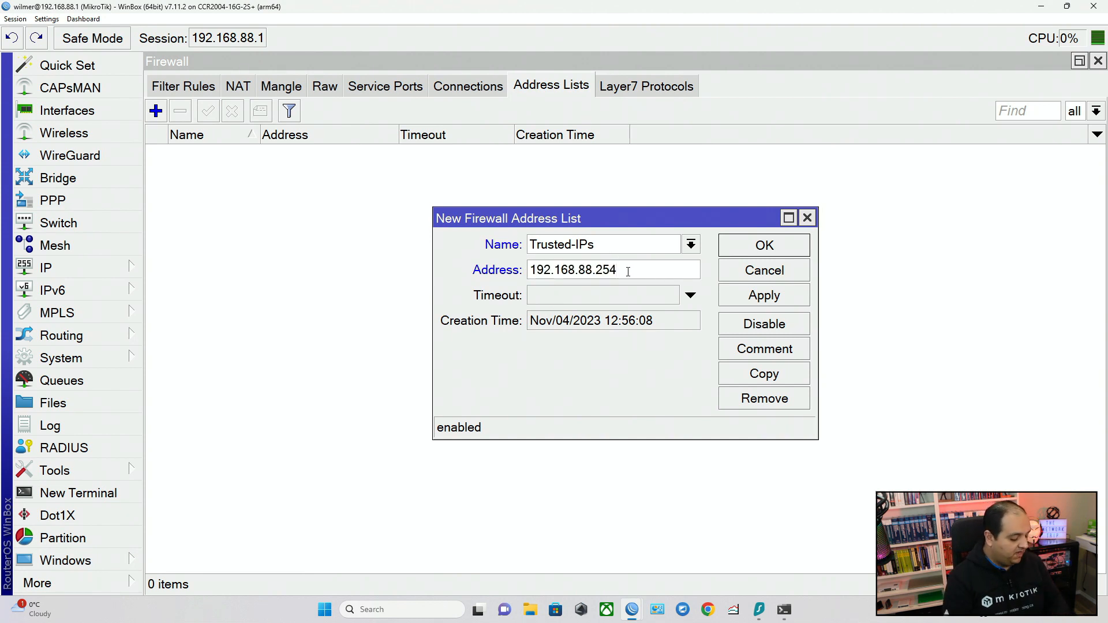
Try the subnet 192.168.88.0/24 as the address of the Trusted-IPs entry.
{"action": "key", "text": "BackSpace"}
{"action": "key", "text": "BackSpace"}
{"action": "key", "text": "BackSpace"}
{"action": "type", "text": "0/2"}
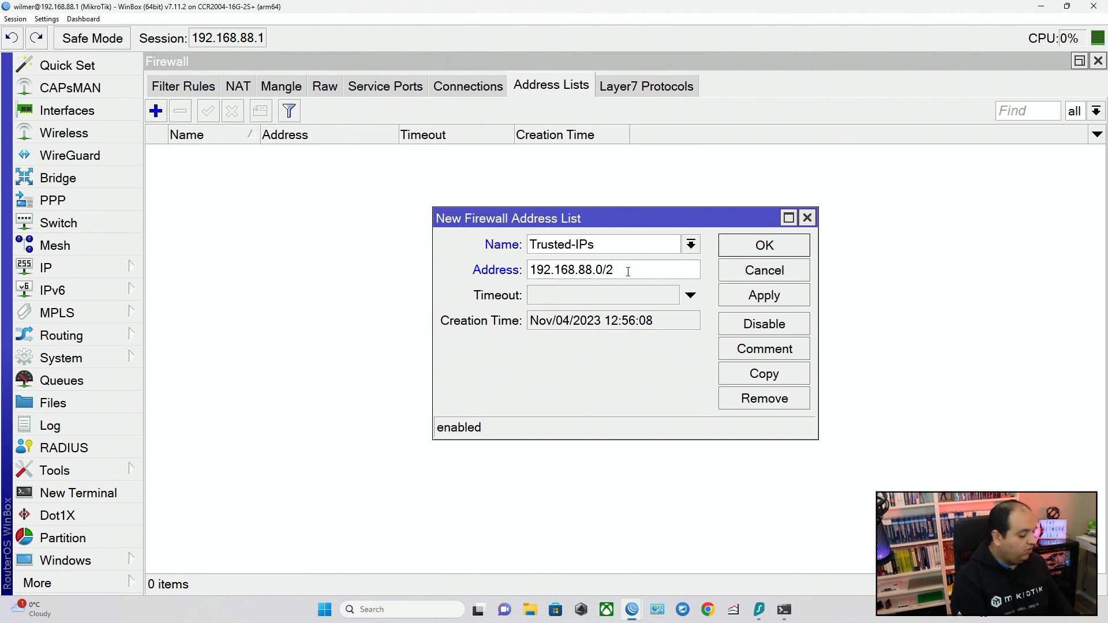
{"action": "type", "text": "4"}
Try an address range starting at 192.168.88.2 for the Trusted-IPs entry.
{"action": "key", "text": "BackSpace"}
{"action": "key", "text": "BackSpace"}
{"action": "key", "text": "BackSpace"}
{"action": "key", "text": "BackSpace"}
{"action": "type", "text": "2-"}
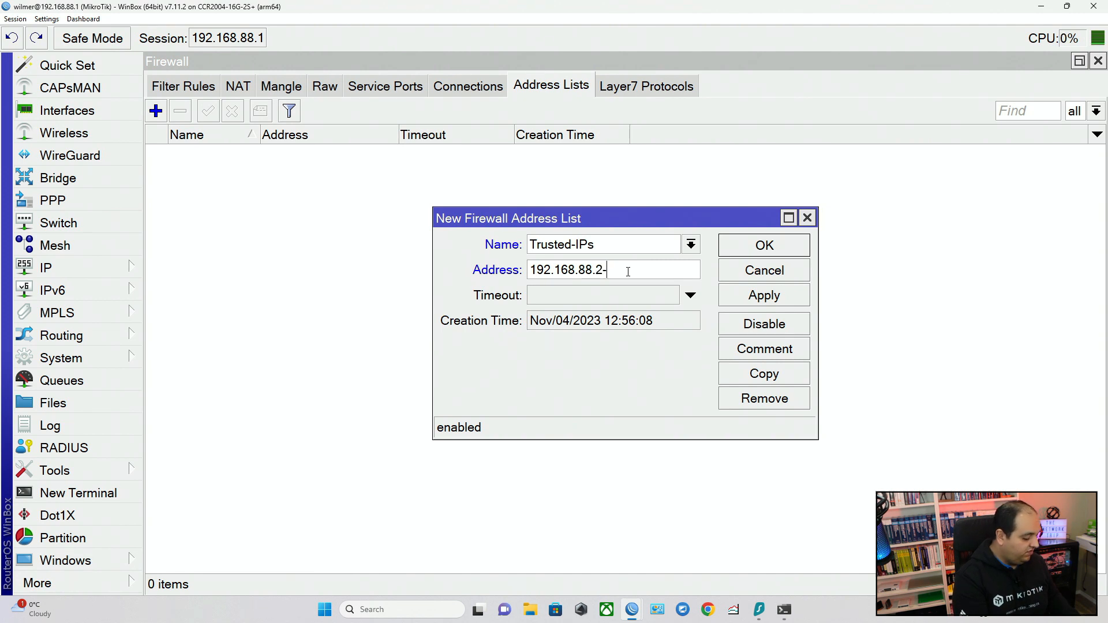
{"action": "type", "text": "192.168.88.209"}
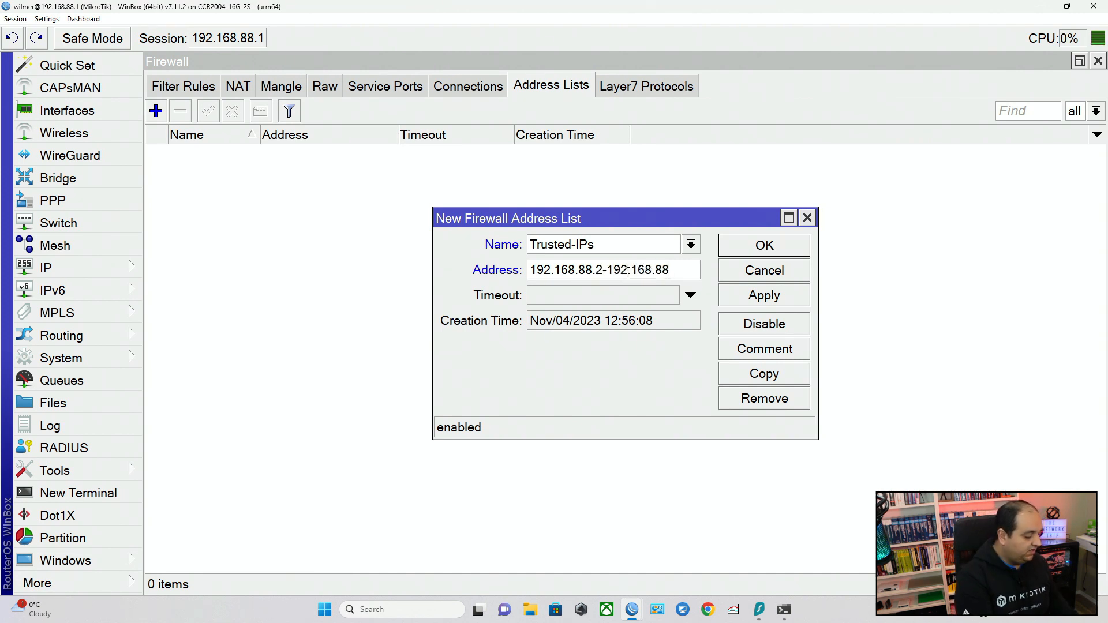
Set the Trusted-IPs entry's address back to the single host 192.168.88.254 and save the entry.
{"action": "key", "text": "BackSpace"}
{"action": "key", "text": "BackSpace"}
{"action": "key", "text": "BackSpace"}
{"action": "key", "text": "BackSpace"}
{"action": "key", "text": "BackSpace"}
{"action": "key", "text": "BackSpace"}
{"action": "key", "text": "BackSpace"}
{"action": "key", "text": "BackSpace"}
{"action": "key", "text": "BackSpace"}
{"action": "key", "text": "BackSpace"}
{"action": "key", "text": "BackSpace"}
{"action": "key", "text": "BackSpace"}
{"action": "key", "text": "BackSpace"}
{"action": "key", "text": "BackSpace"}
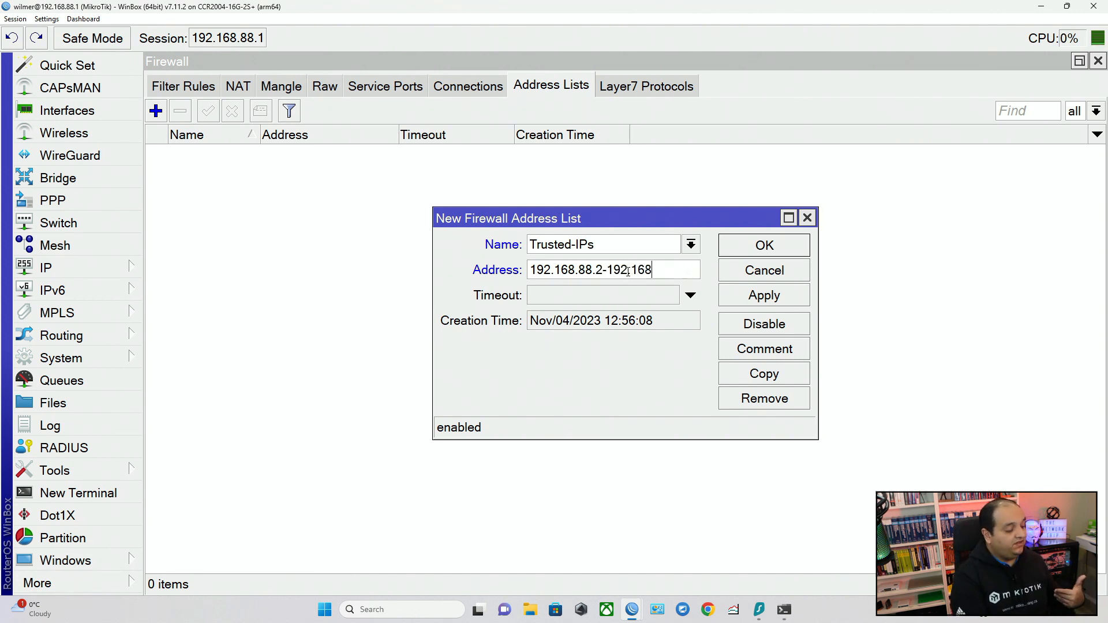
{"action": "key", "text": "BackSpace"}
{"action": "type", "text": "54"}
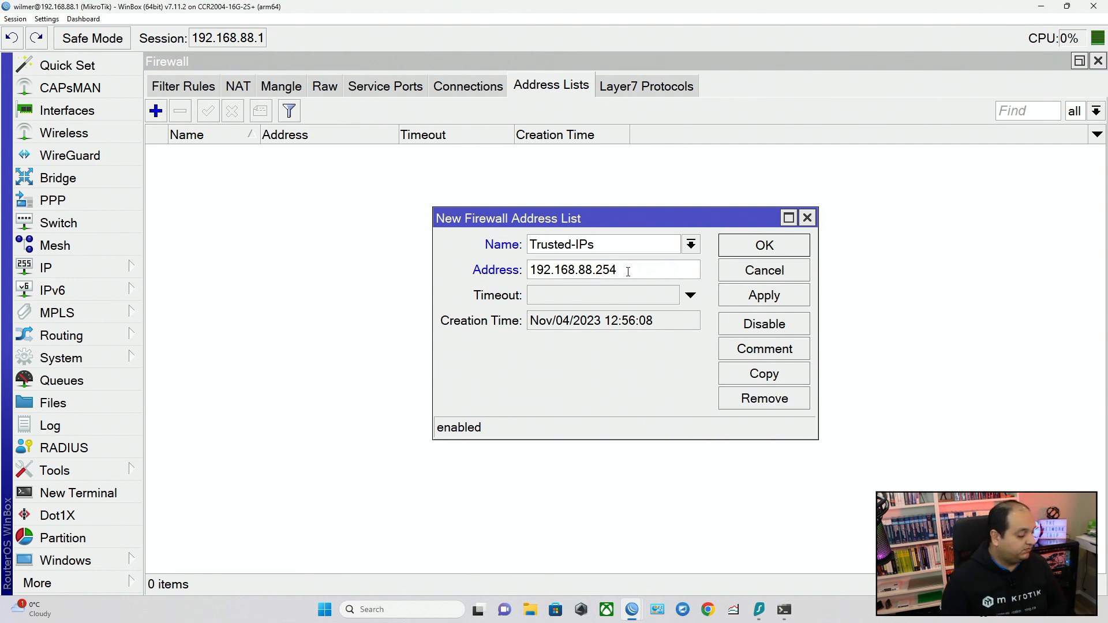
{"action": "left_click", "coordinate": [746, 248]}
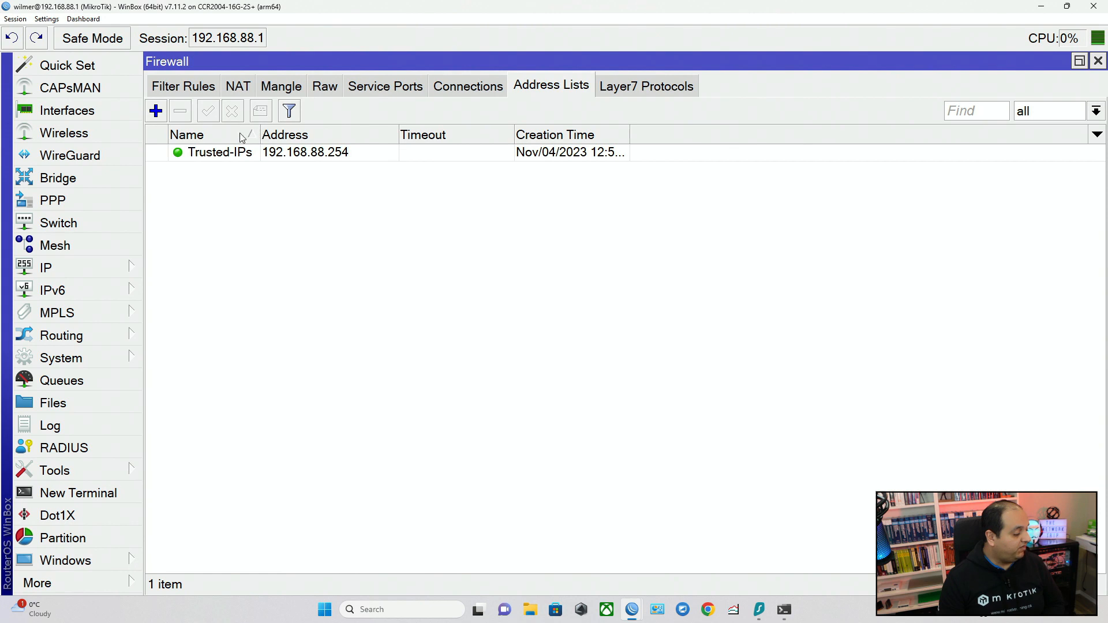
Add a second entry with the address 192.168.88.200 to the existing Trusted-IPs address list.
{"action": "left_click", "coordinate": [157, 110]}
{"action": "left_click", "coordinate": [690, 243]}
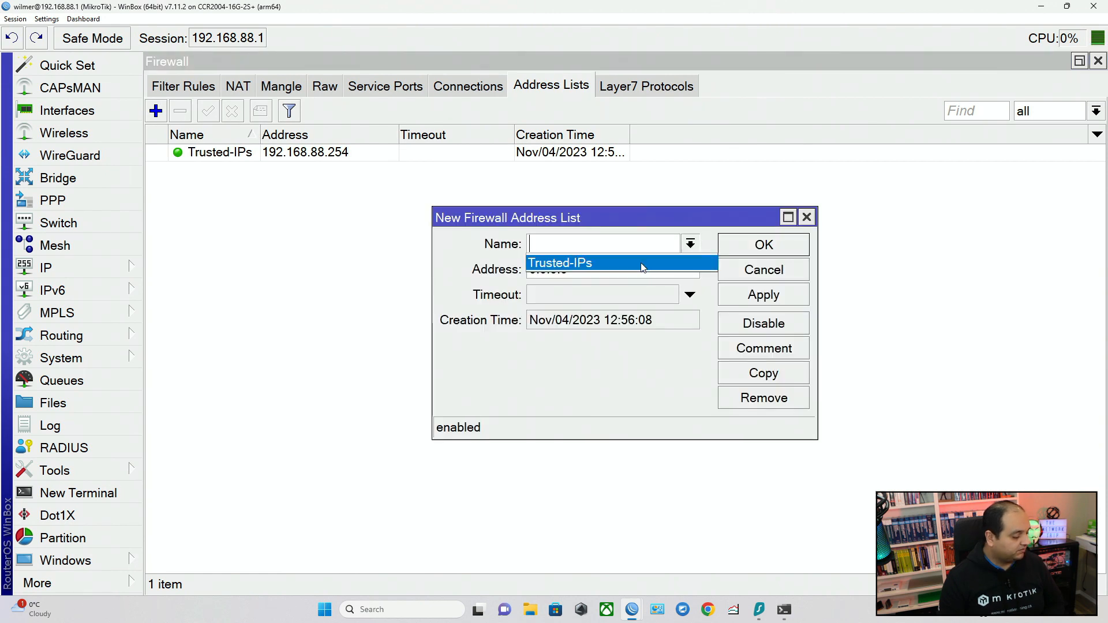
{"action": "left_click", "coordinate": [612, 261]}
{"action": "left_click", "coordinate": [612, 271]}
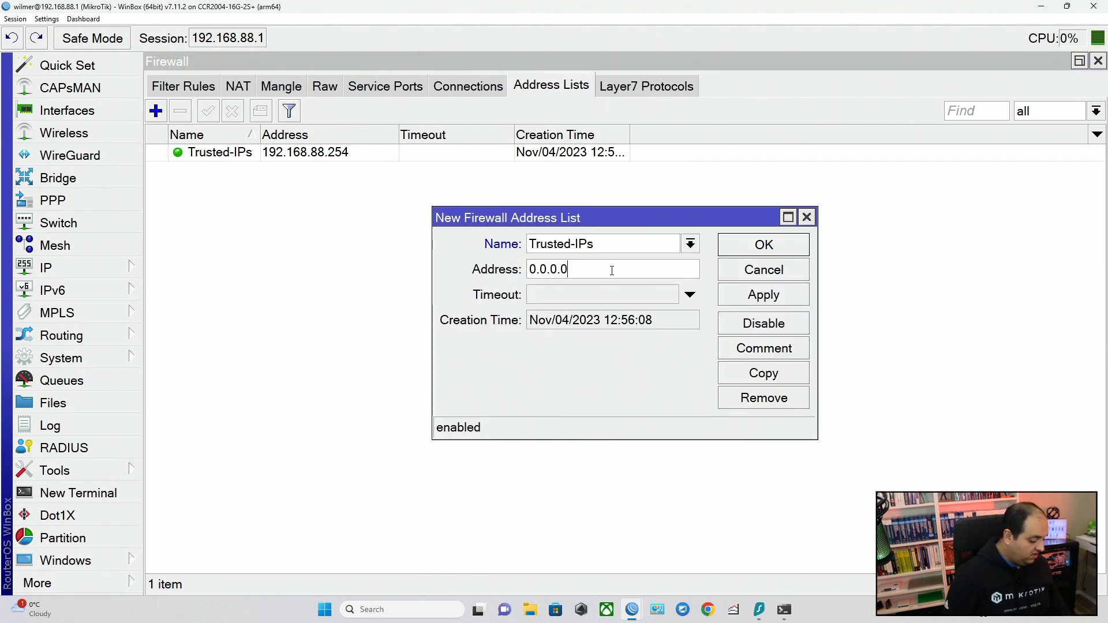
{"action": "key", "text": "BackSpace"}
{"action": "key", "text": "BackSpace"}
{"action": "key", "text": "BackSpace"}
{"action": "key", "text": "BackSpace"}
{"action": "key", "text": "BackSpace"}
{"action": "key", "text": "BackSpace"}
{"action": "key", "text": "BackSpace"}
{"action": "key", "text": "ctrl+v"}
{"action": "key", "text": "BackSpace"}
{"action": "key", "text": "BackSpace"}
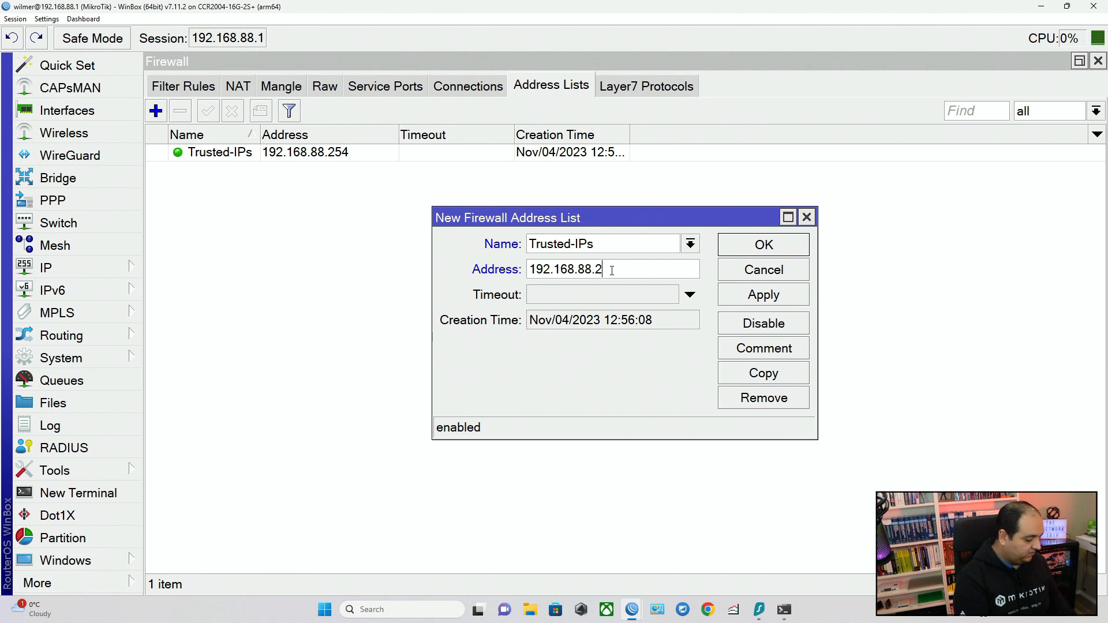
{"action": "type", "text": "00"}
{"action": "left_click", "coordinate": [744, 247]}
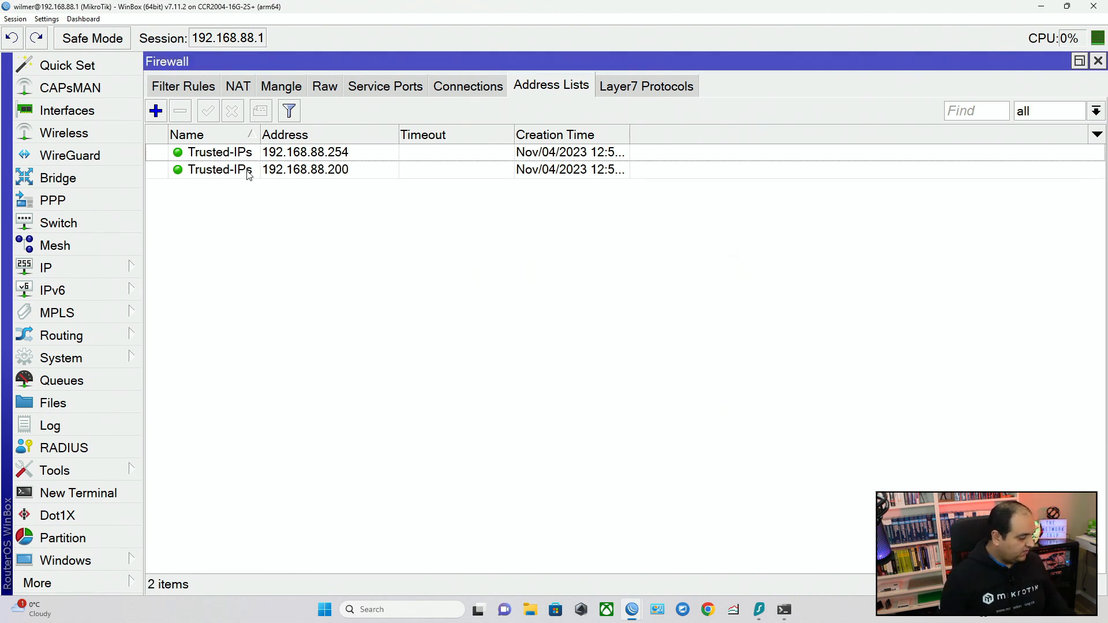
{"action": "left_click_drag", "start_coordinate": [258, 135], "coordinate": [344, 136]}
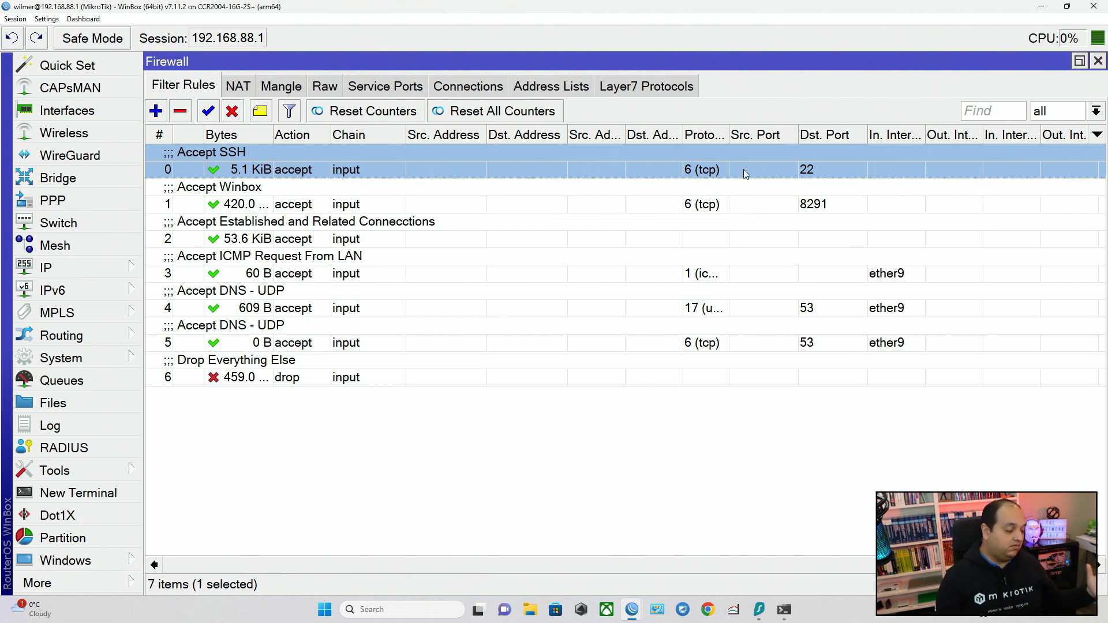
Set the source address list of the Accept SSH filter rule to Trusted-IPs.
{"action": "double_click", "coordinate": [710, 176]}
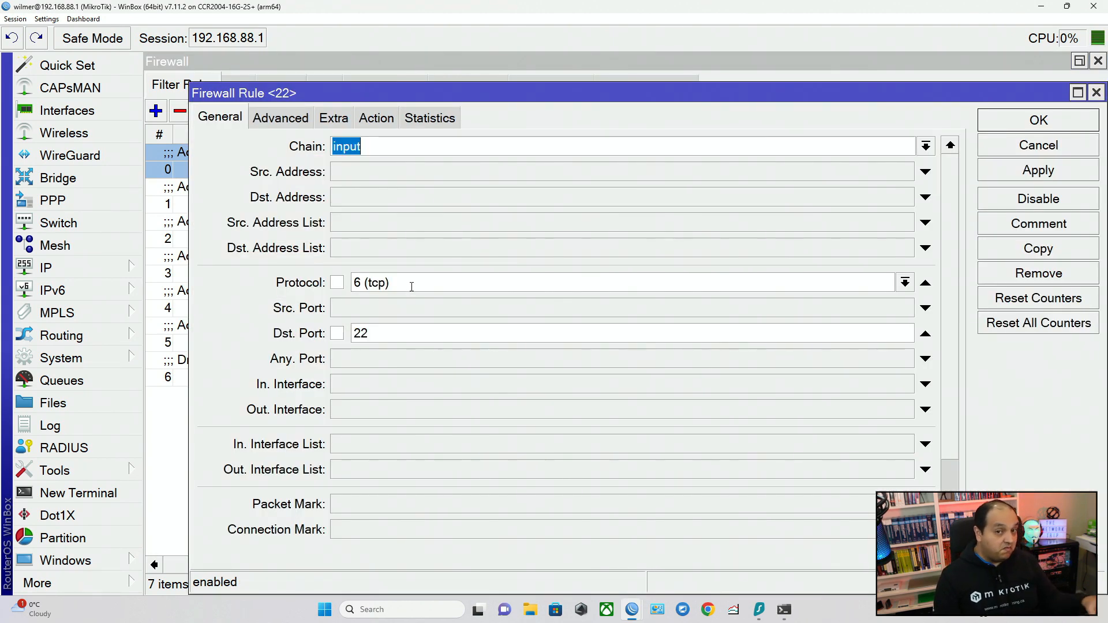
{"action": "left_click", "coordinate": [406, 224]}
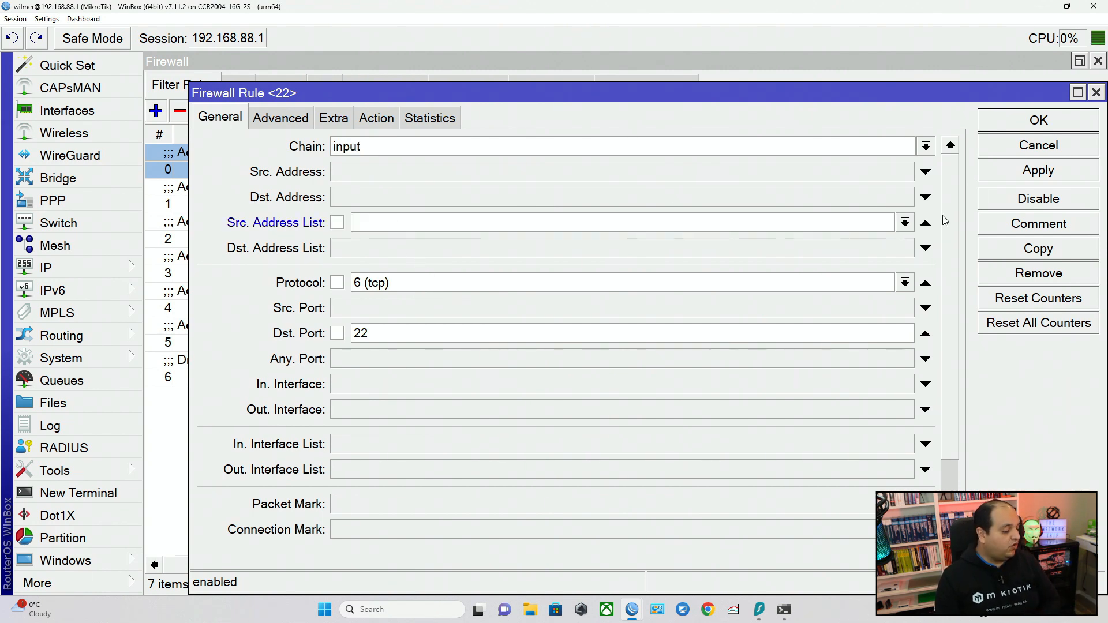
{"action": "left_click", "coordinate": [906, 223]}
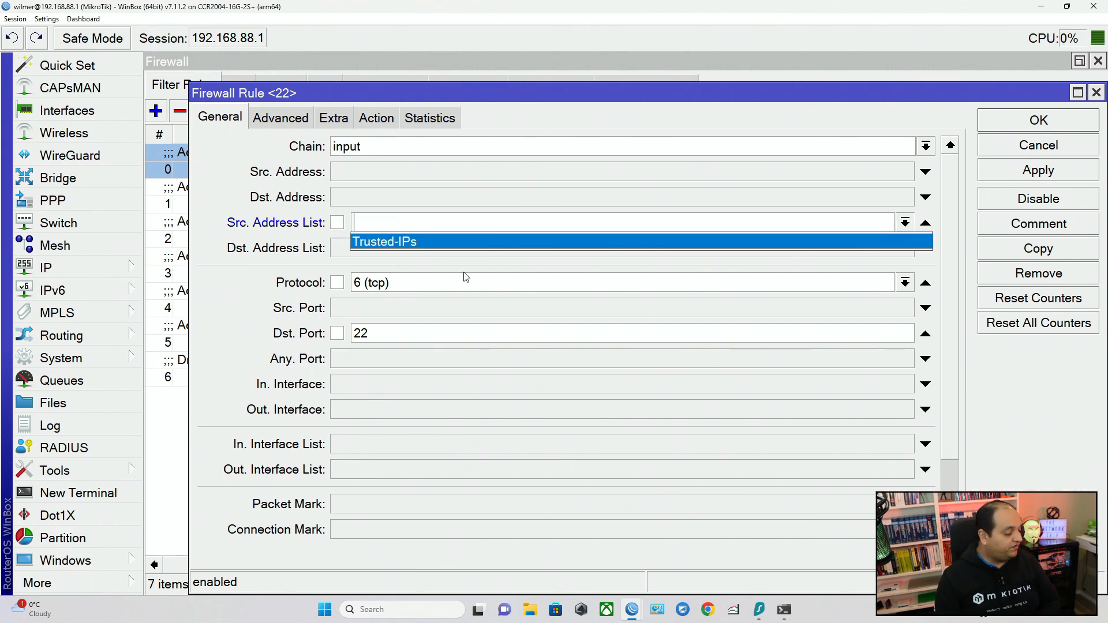
{"action": "left_click", "coordinate": [434, 248]}
{"action": "left_click", "coordinate": [905, 222]}
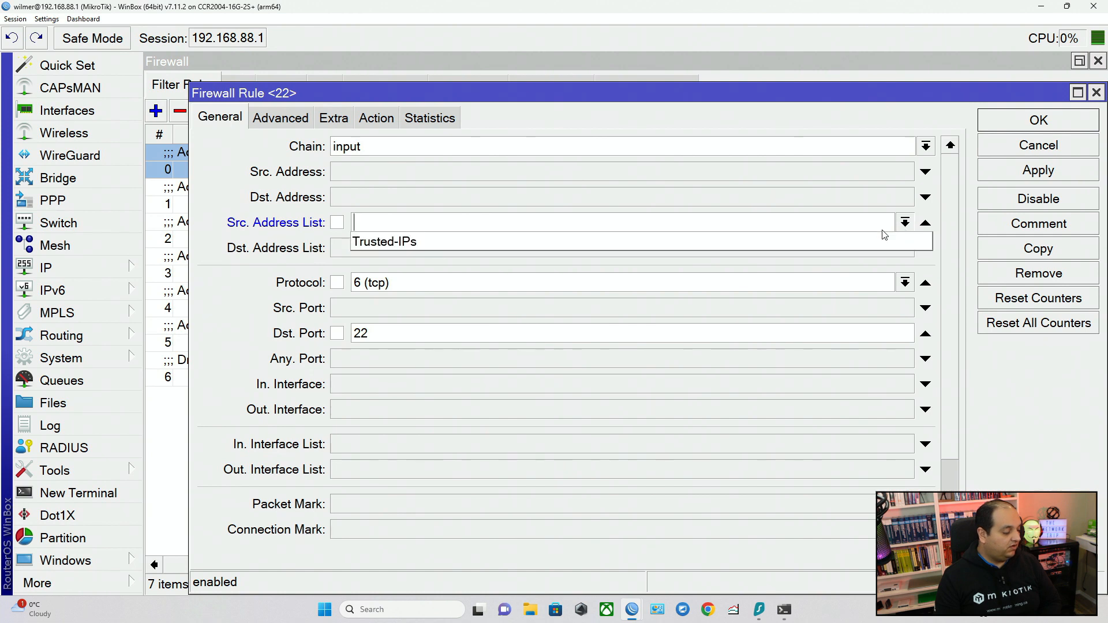
{"action": "left_click", "coordinate": [420, 245]}
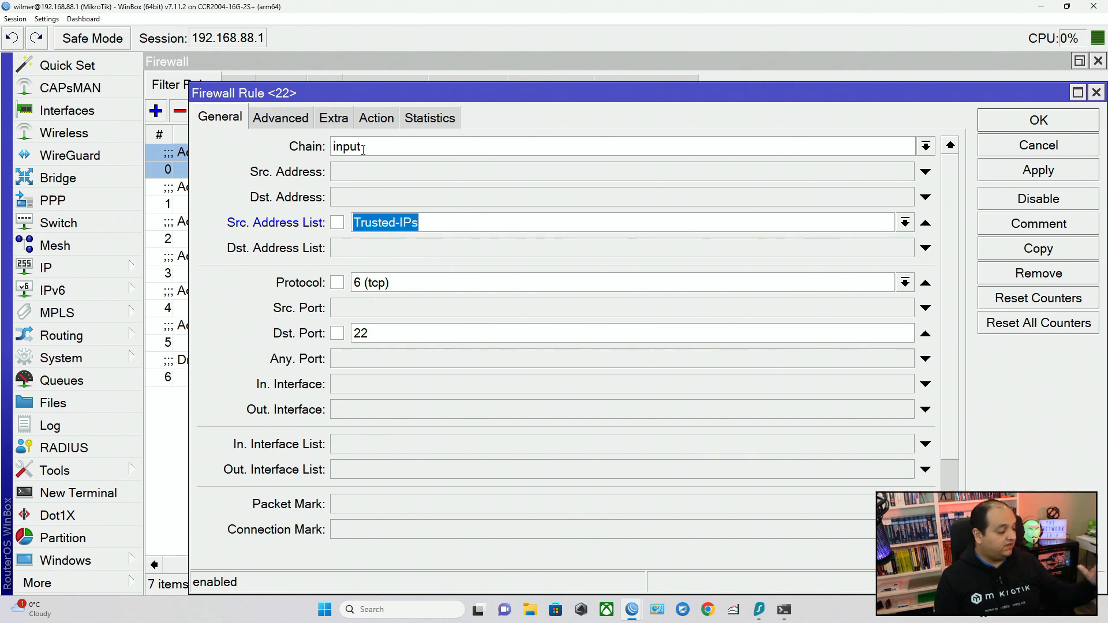
Review the SSH rule's chain, source list, protocol, destination port and action, and save the rule.
{"action": "left_click", "coordinate": [362, 147]}
{"action": "left_click", "coordinate": [424, 221]}
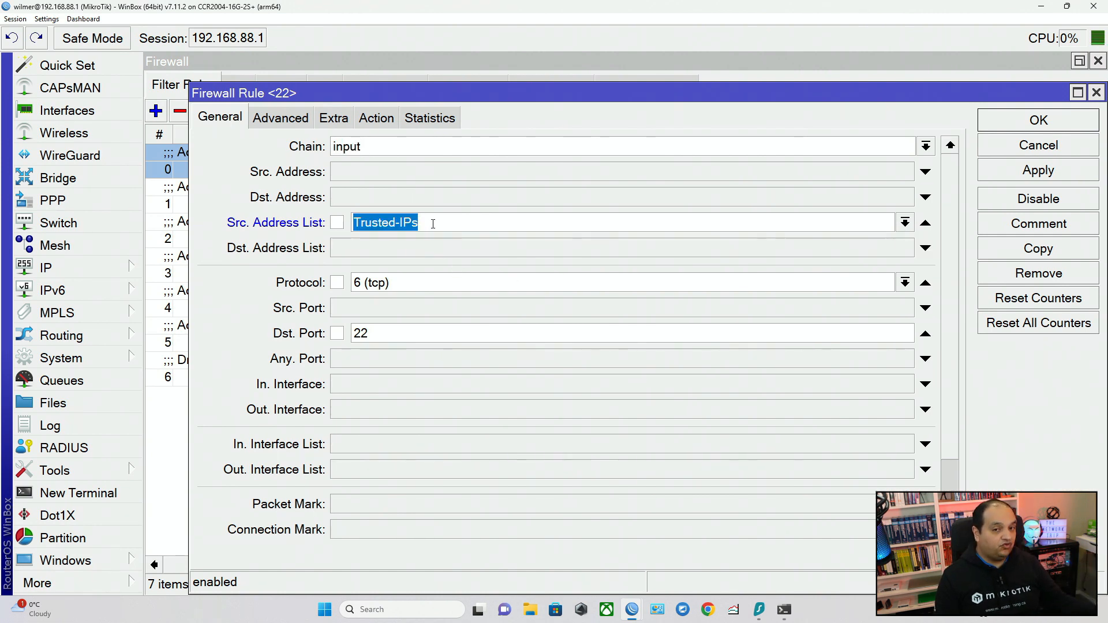
{"action": "left_click", "coordinate": [414, 282]}
{"action": "left_click", "coordinate": [361, 333]}
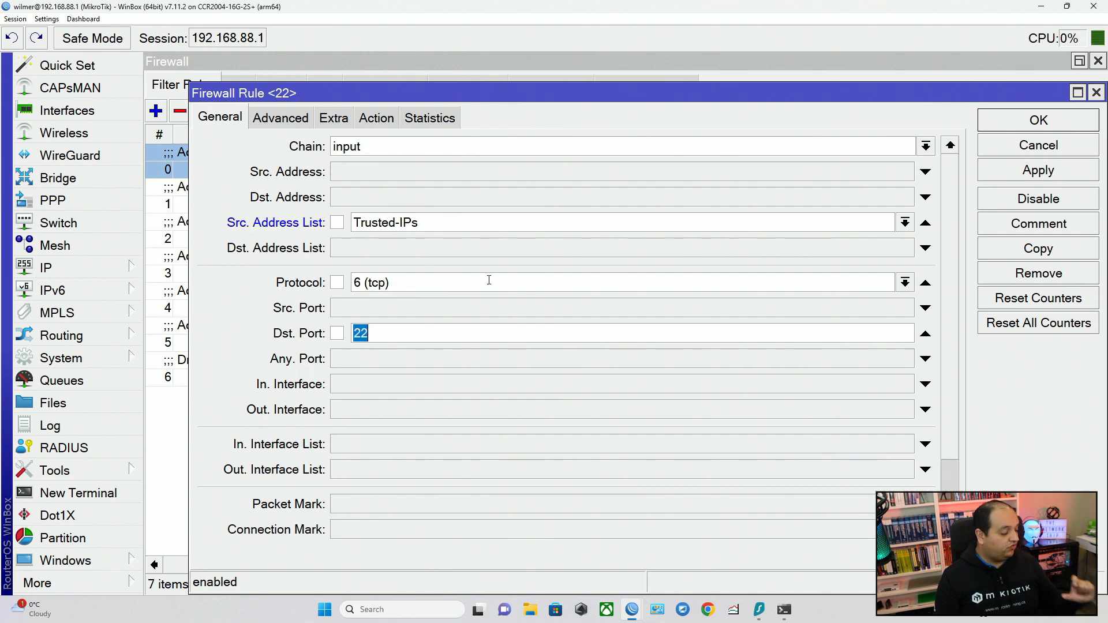
{"action": "left_click", "coordinate": [376, 121]}
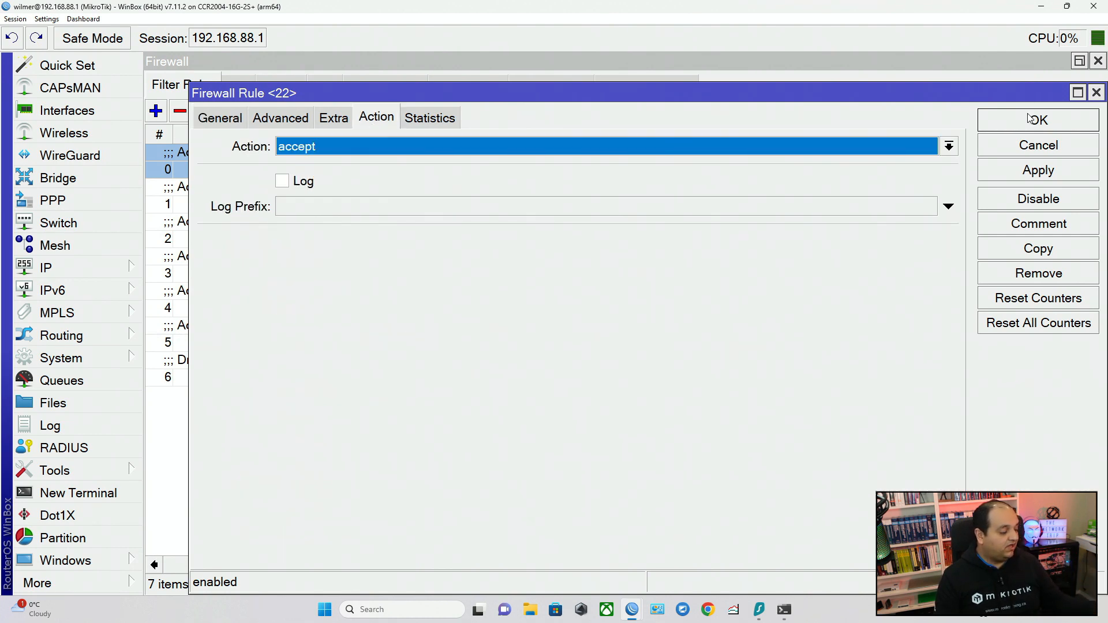
{"action": "left_click", "coordinate": [1029, 118]}
Set the source address list of the Accept Winbox rule to Trusted-IPs, check its action, and save the rule.
{"action": "double_click", "coordinate": [839, 203]}
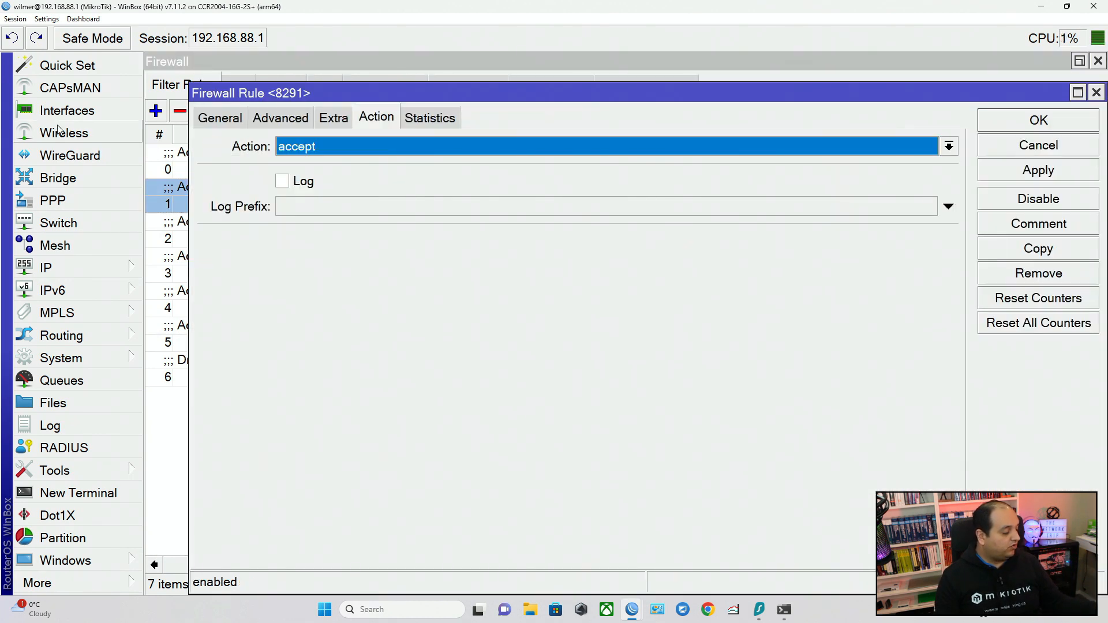
{"action": "left_click", "coordinate": [223, 121]}
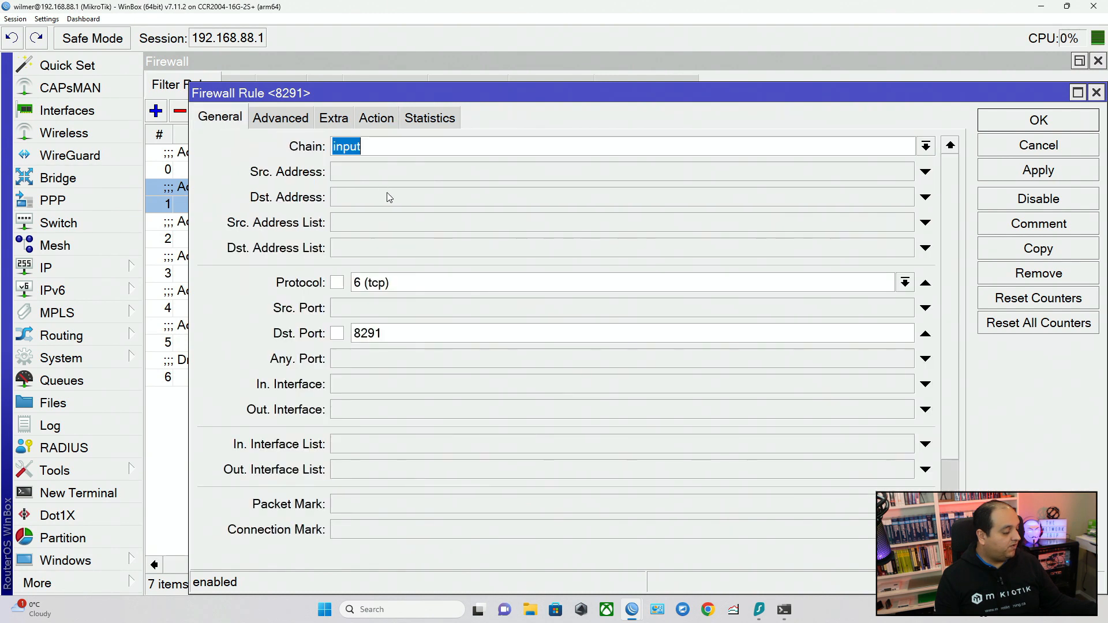
{"action": "left_click", "coordinate": [381, 226]}
{"action": "left_click", "coordinate": [905, 222]}
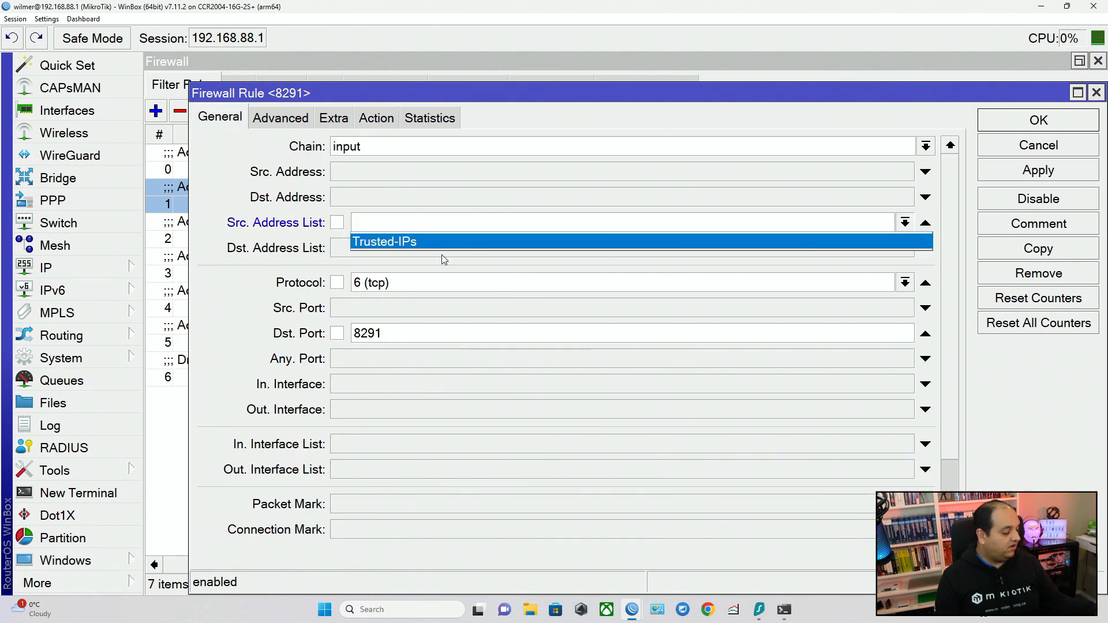
{"action": "left_click", "coordinate": [417, 242]}
{"action": "left_click", "coordinate": [380, 122]}
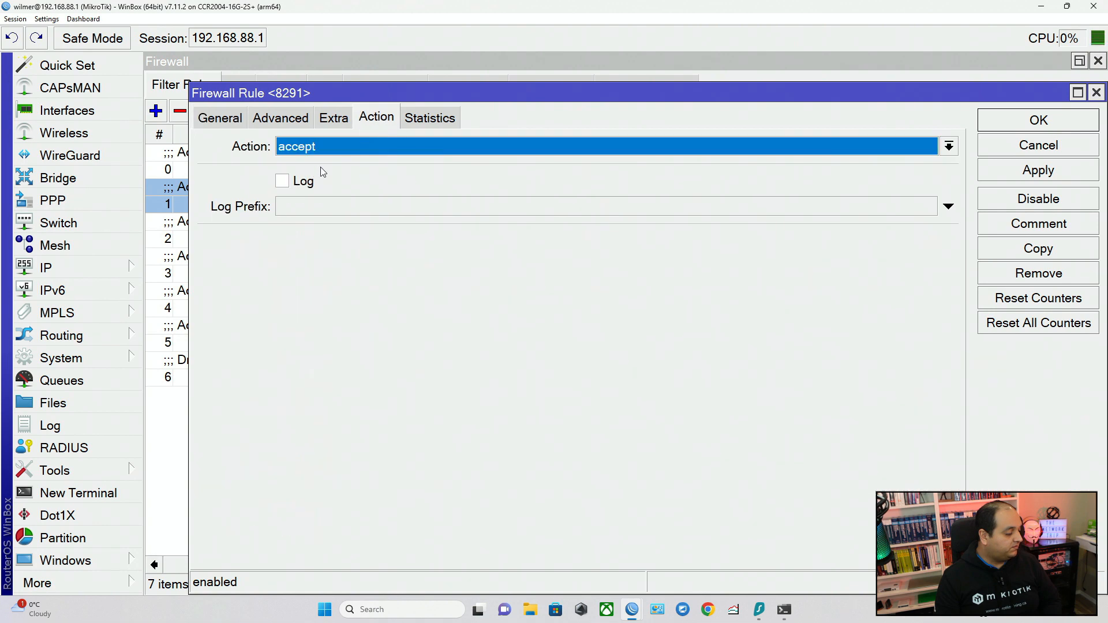
{"action": "left_click", "coordinate": [1033, 121]}
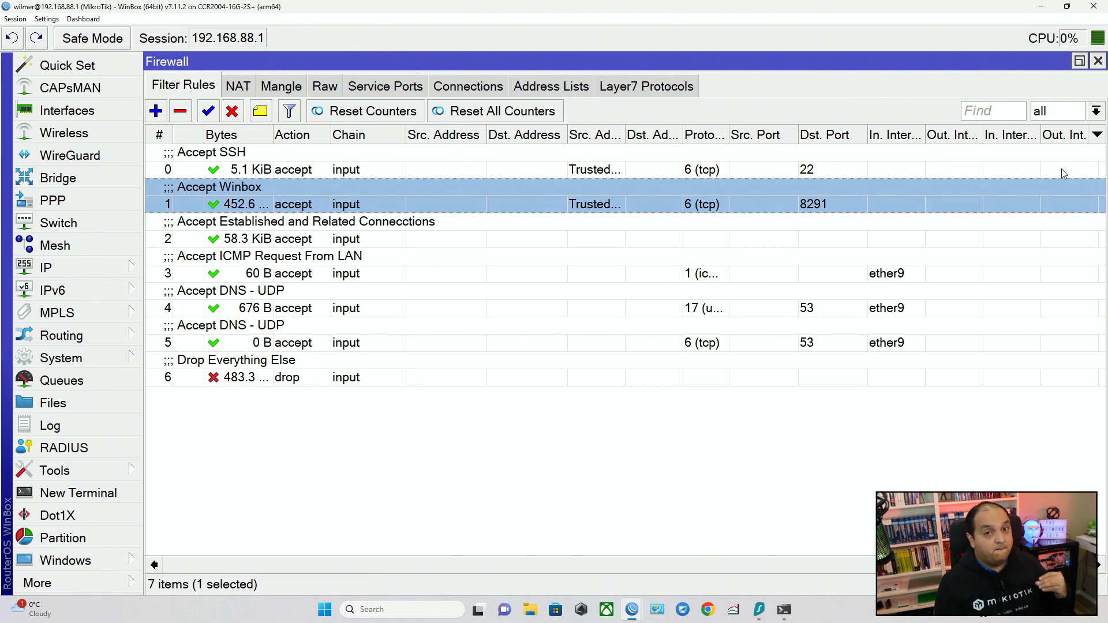
Test access from the current computer by connecting a new WinBox session to 192.168.88.1, and close that session.
{"action": "left_click", "coordinate": [118, 582]}
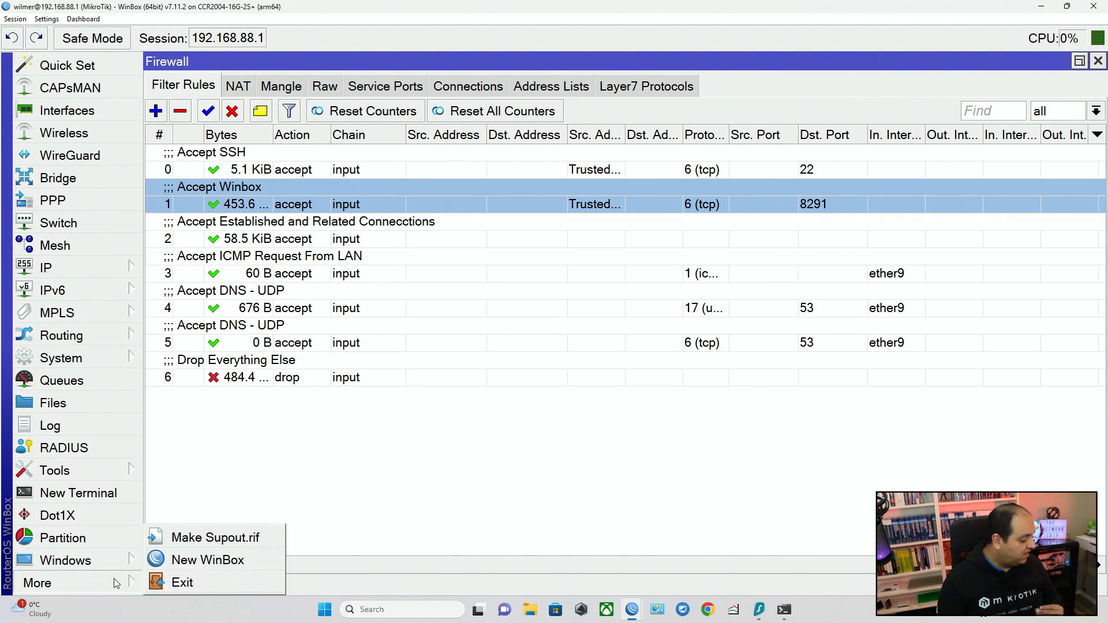
{"action": "left_click", "coordinate": [191, 559]}
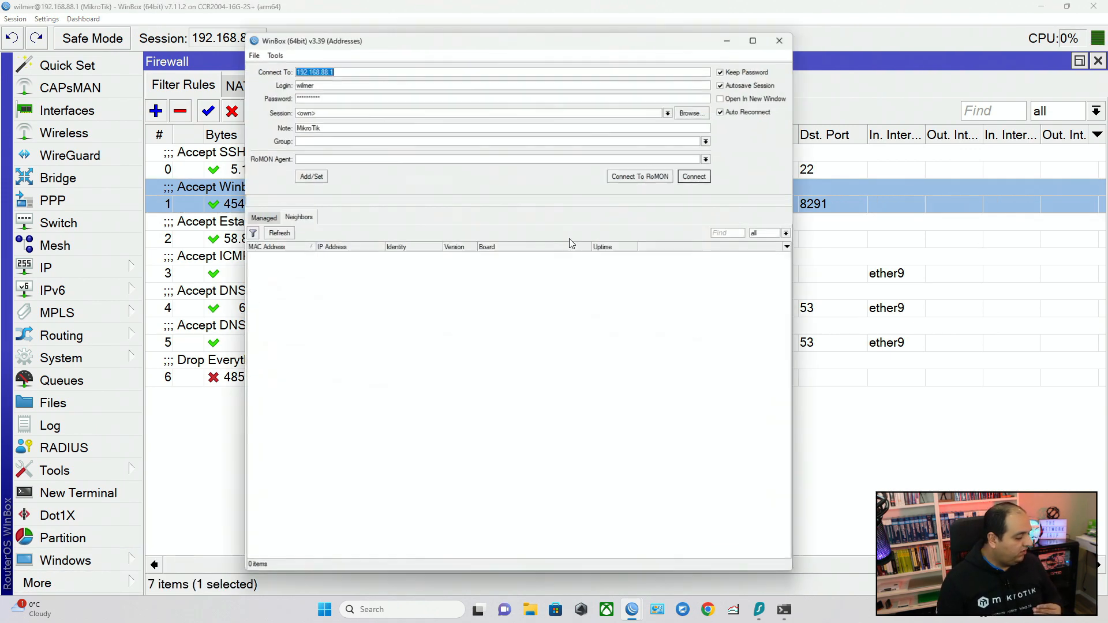
{"action": "left_click", "coordinate": [694, 176]}
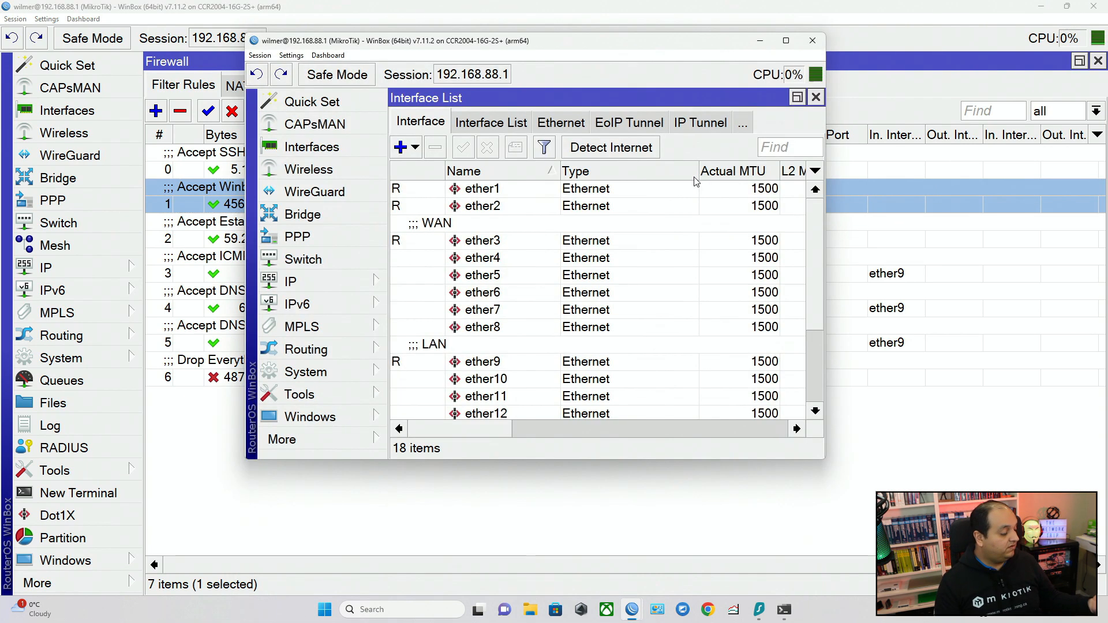
{"action": "left_click", "coordinate": [821, 45]}
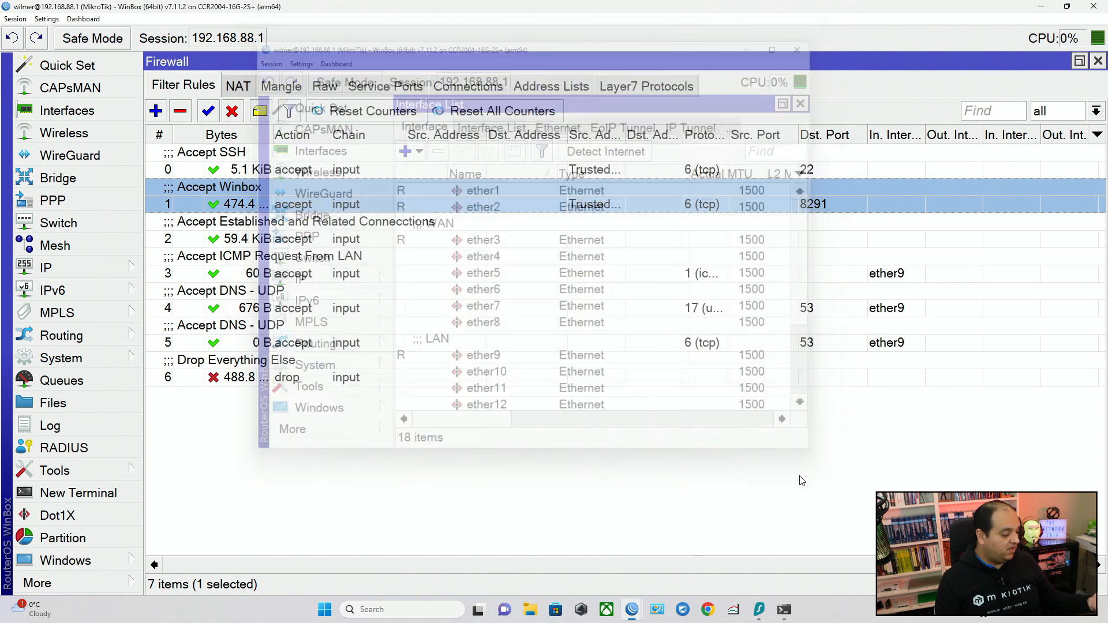
Switch to Control Panel and open the Ethernet adapter's Internet Protocol Version 4 properties through Network and Sharing Center.
{"action": "left_click", "coordinate": [659, 609]}
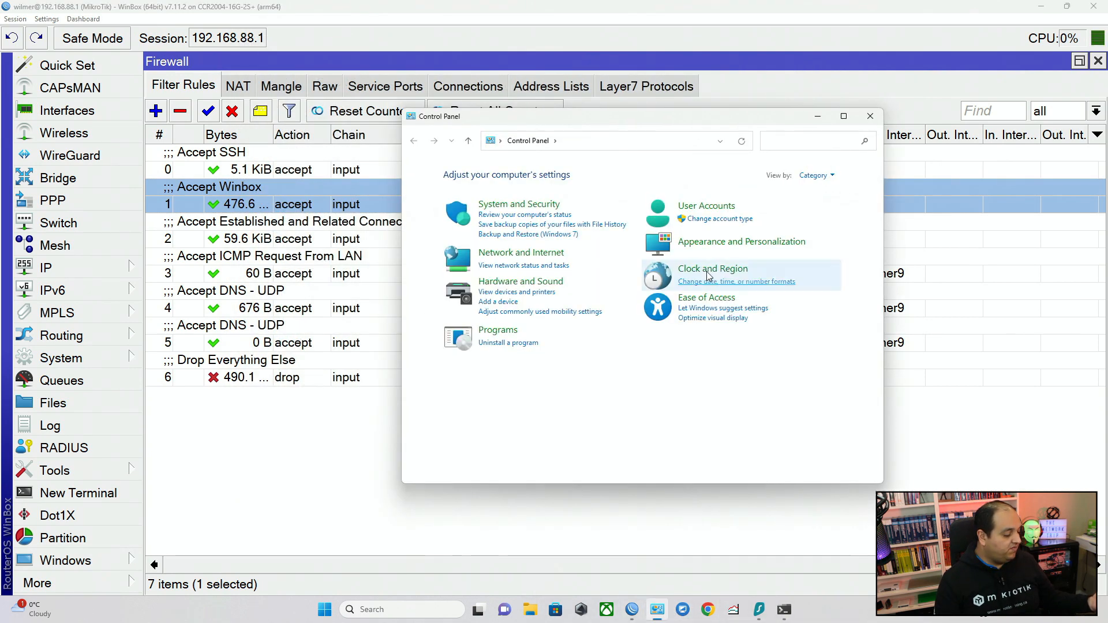
{"action": "left_click", "coordinate": [551, 257]}
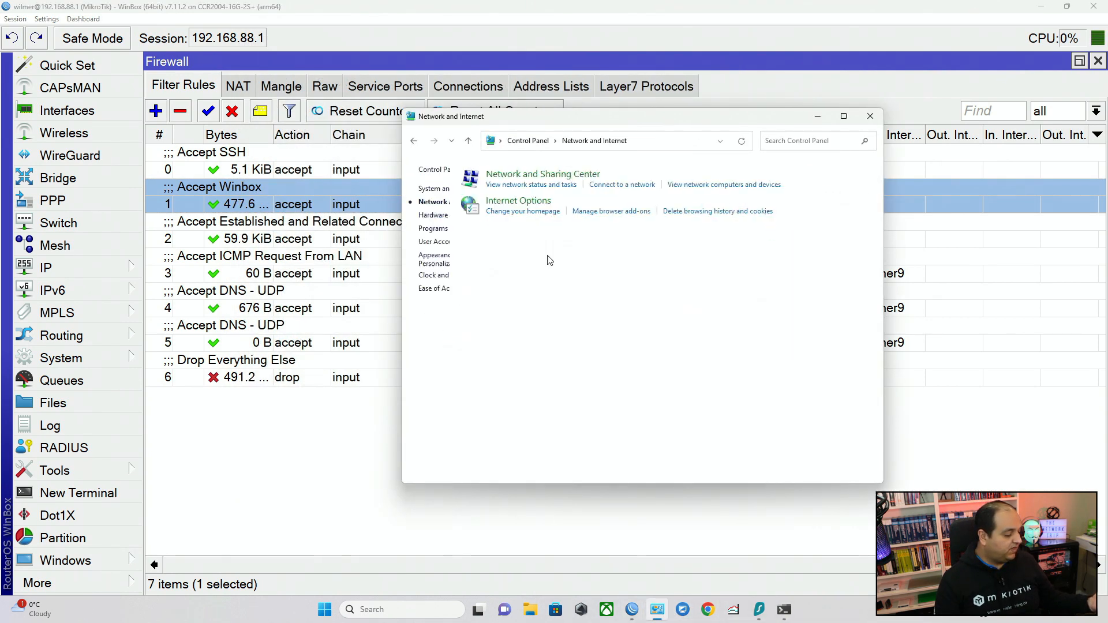
{"action": "left_click", "coordinate": [577, 174]}
{"action": "left_click", "coordinate": [777, 214]}
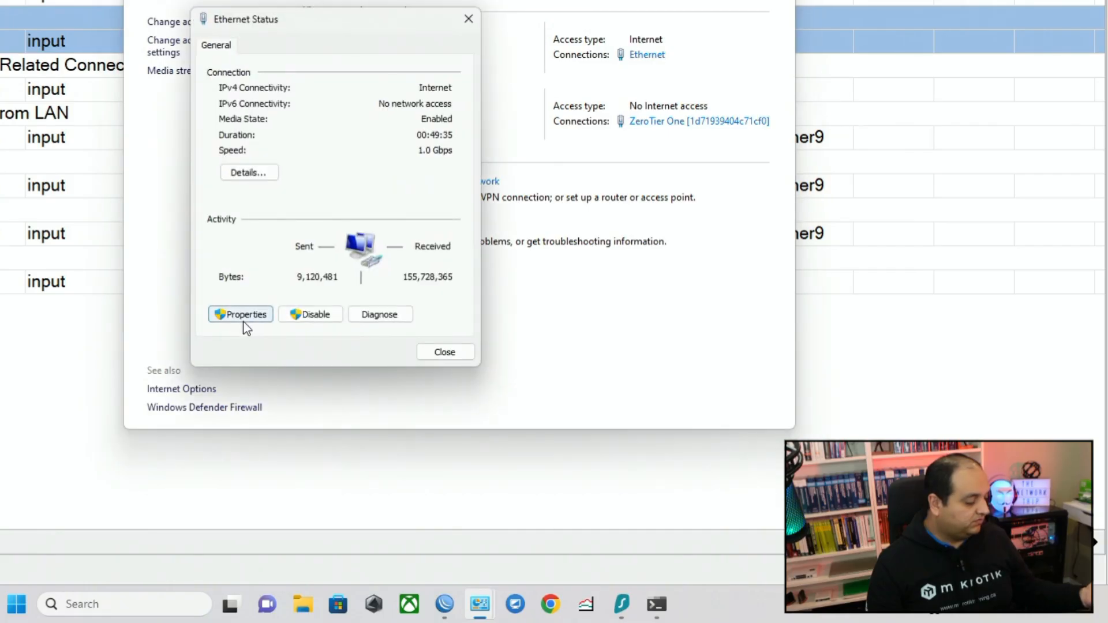
{"action": "left_click", "coordinate": [241, 314]}
{"action": "left_click", "coordinate": [323, 228]}
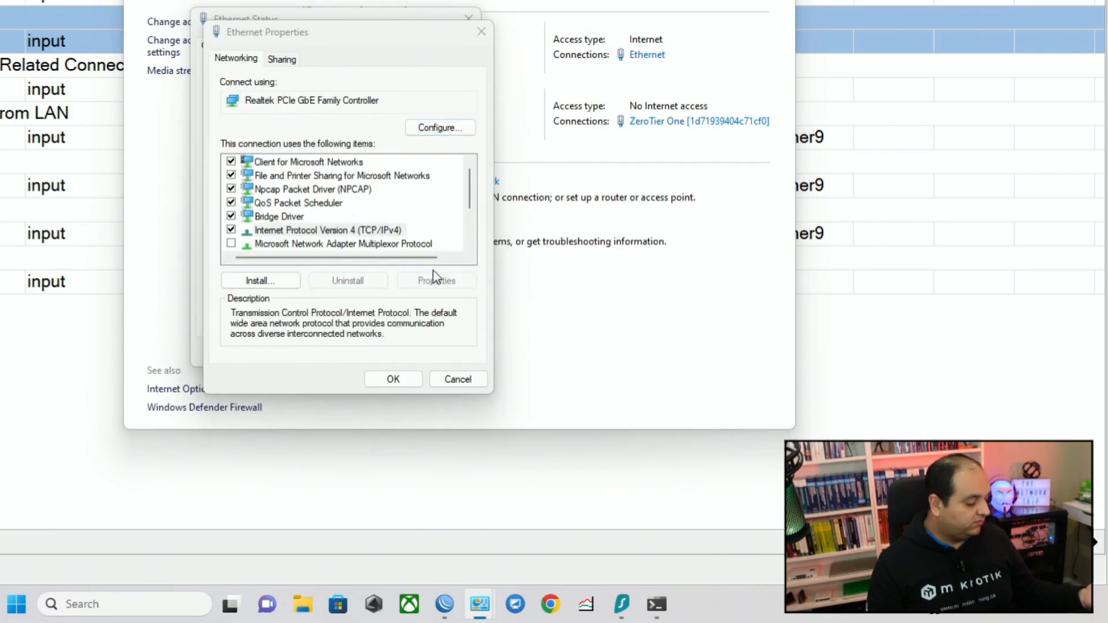
{"action": "left_click", "coordinate": [438, 279]}
Give the Ethernet adapter the static IP address 192.168.88.100, subnet mask 255.255.255.0 and default gateway 192.168.88.1, and minimize Control Panel.
{"action": "type", "text": "192.188.88.100"}
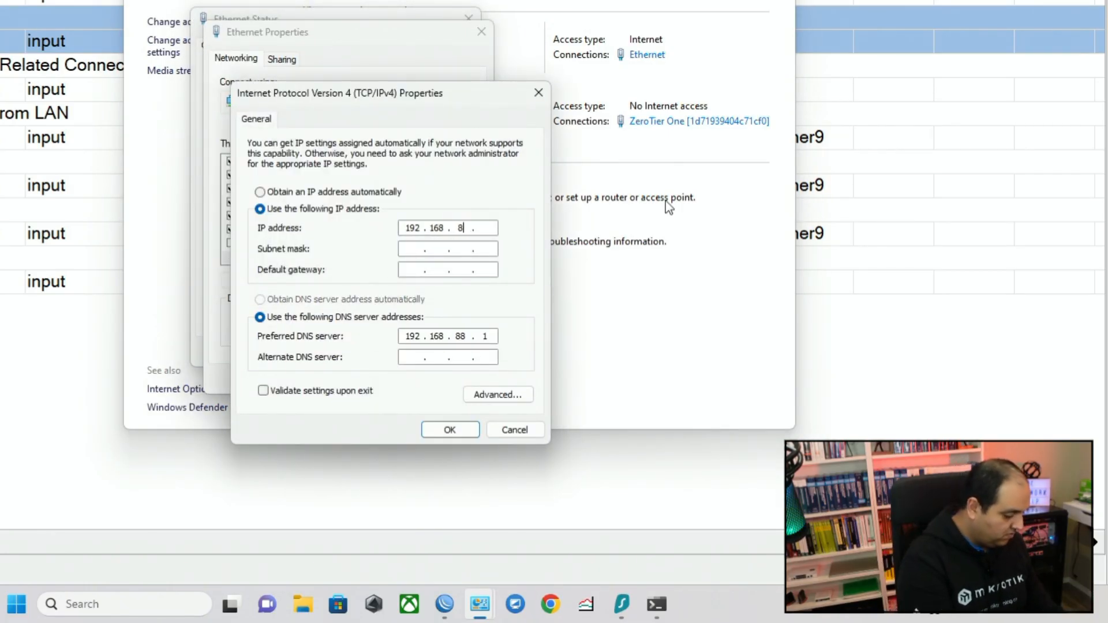
{"action": "key", "text": "Tab"}
{"action": "key", "text": "Tab"}
{"action": "type", "text": "192.168.88.1"}
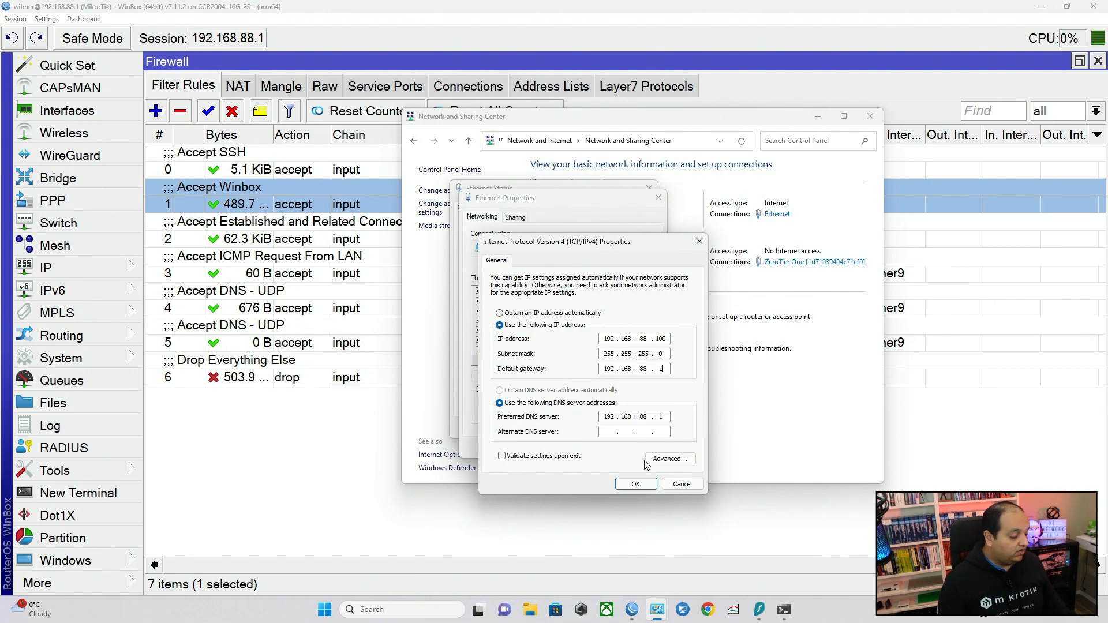
{"action": "left_click", "coordinate": [636, 483]}
{"action": "left_click", "coordinate": [817, 116]}
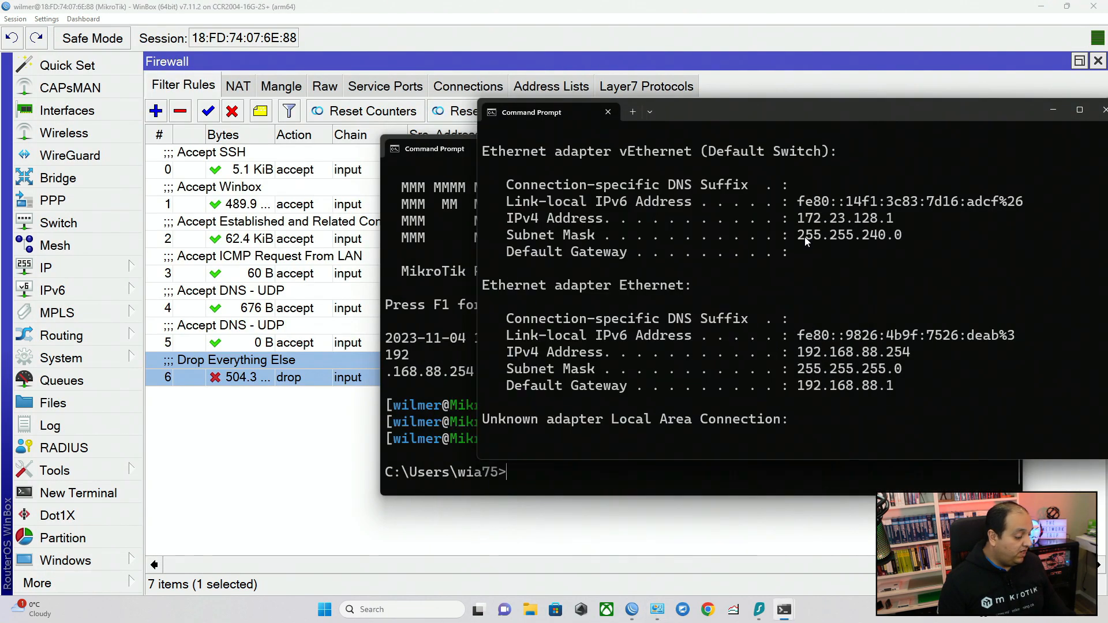
Test internet connectivity from the Command Prompt by pinging google.com, and stop the ping after a few replies.
{"action": "key", "text": "Return"}
{"action": "key", "text": "Return"}
{"action": "key", "text": "Return"}
{"action": "key", "text": "Return"}
{"action": "type", "text": "ping"}
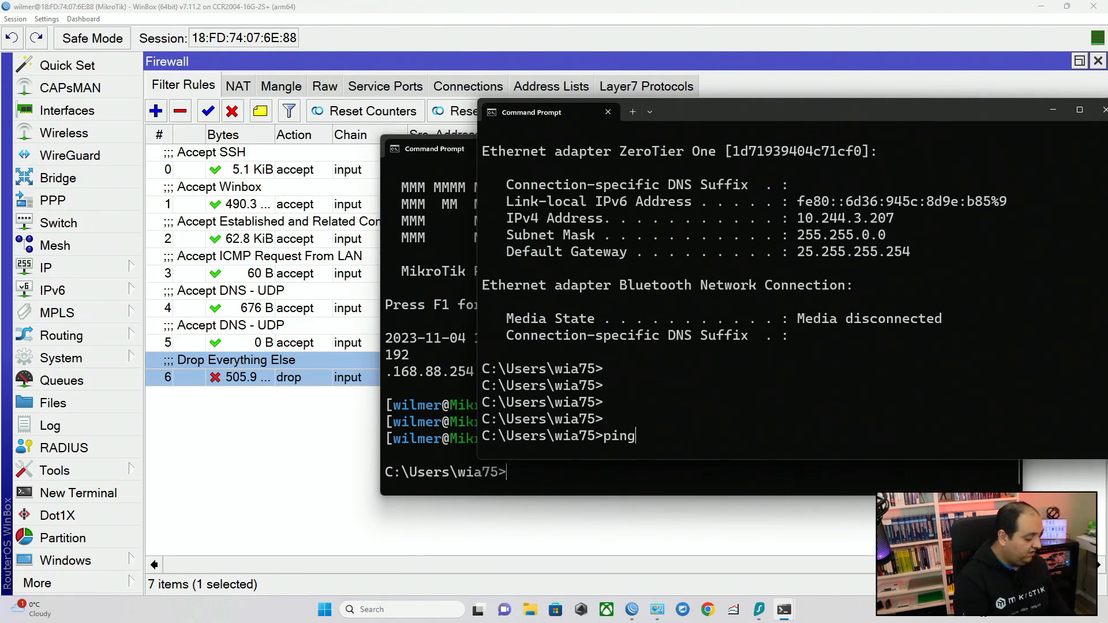
{"action": "type", "text": " google.com"}
{"action": "key", "text": "Return"}
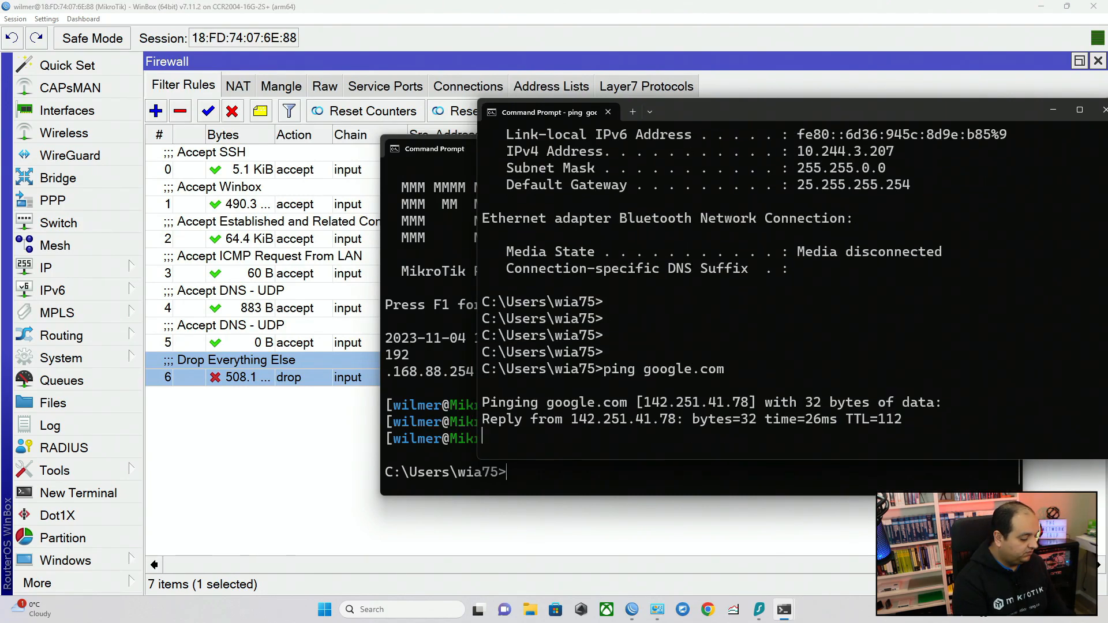
{"action": "key", "text": "ctrl+c"}
Ping the router at 192.168.88.1 from the Command Prompt.
{"action": "type", "text": "ping 192.168.88"}
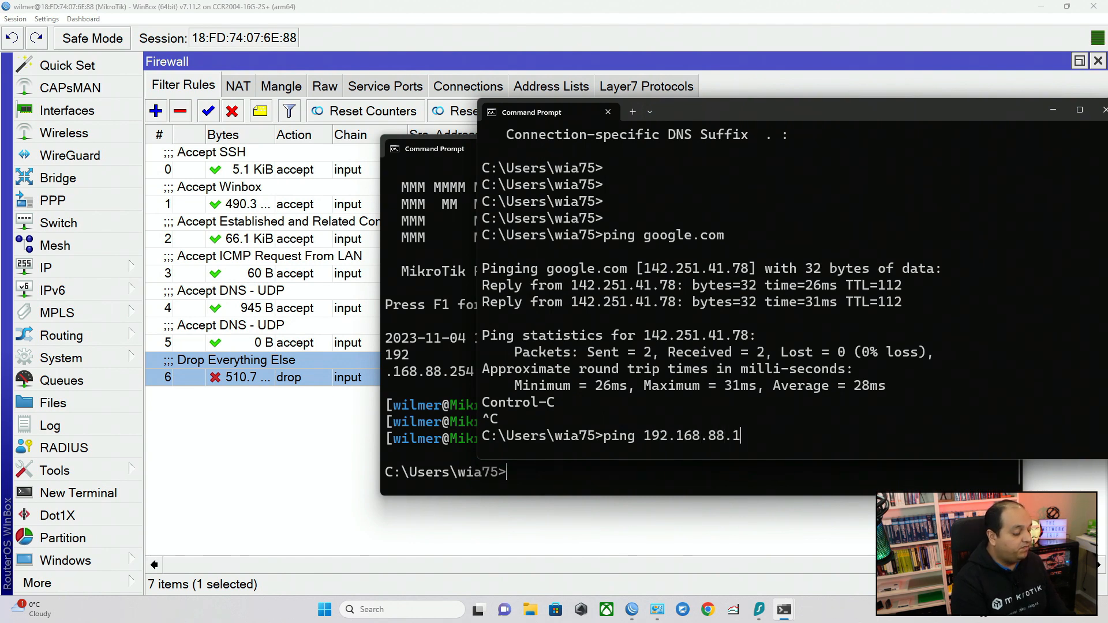
{"action": "type", "text": ".1"}
{"action": "key", "text": "Return"}
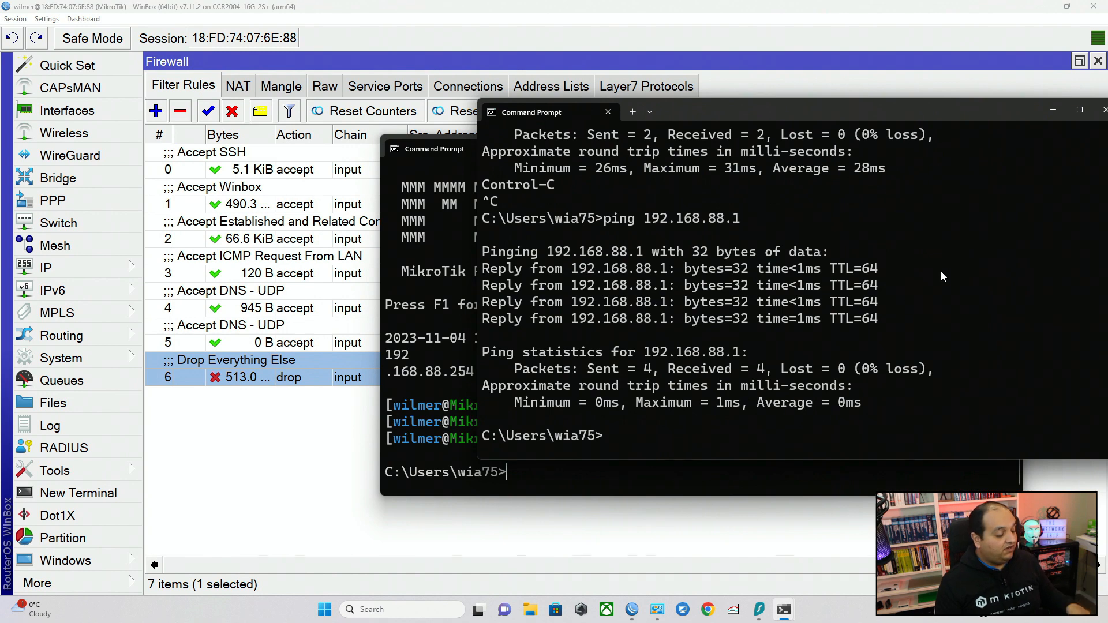
{"action": "key", "text": "Return"}
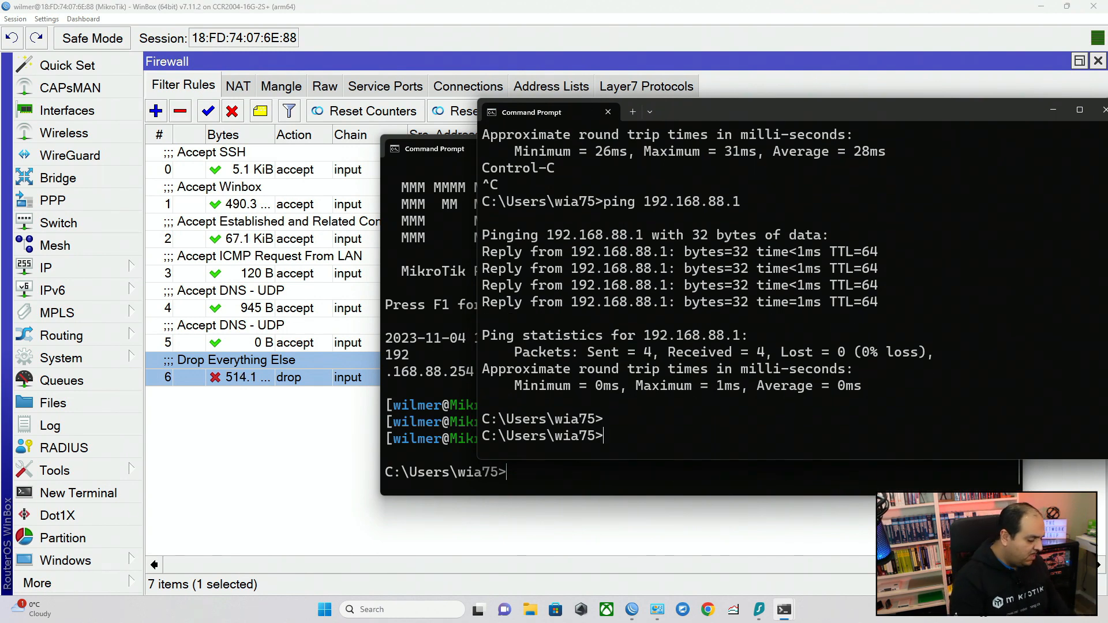
Try to connect a new WinBox session to 192.168.88.1 from the untrusted IP, and cancel the connection attempt.
{"action": "key", "text": "super"}
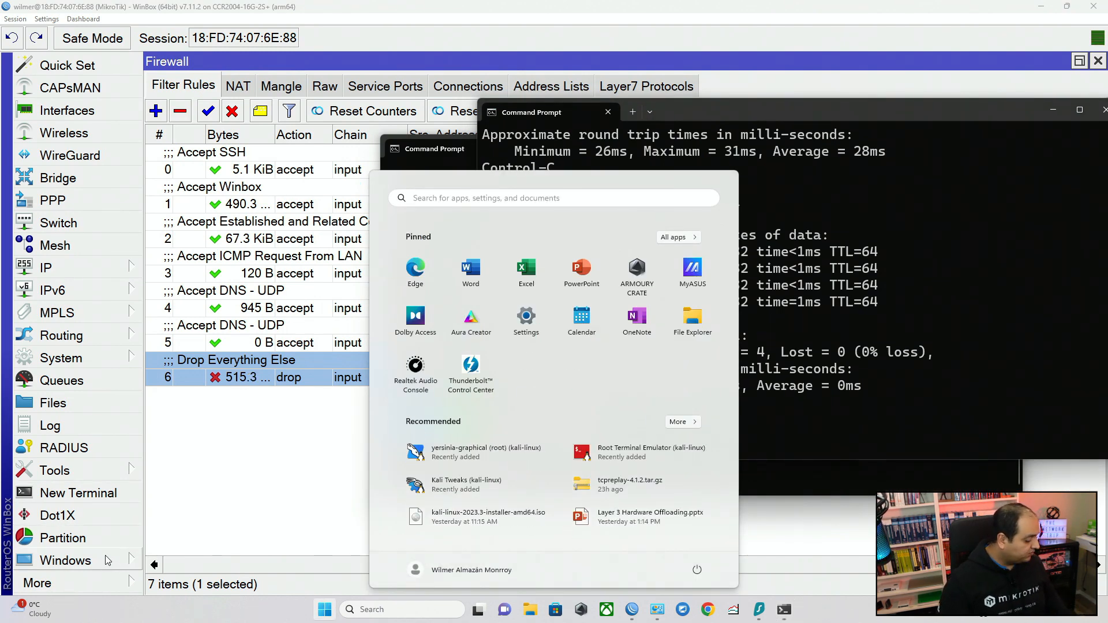
{"action": "left_click", "coordinate": [40, 583]}
{"action": "left_click", "coordinate": [196, 559]}
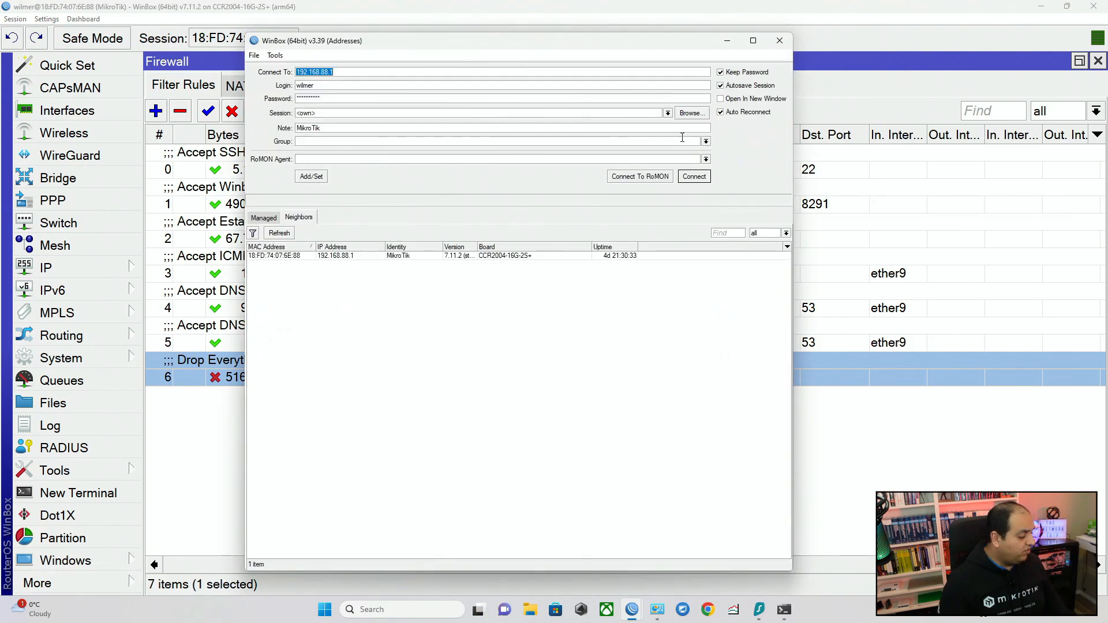
{"action": "left_click", "coordinate": [703, 180]}
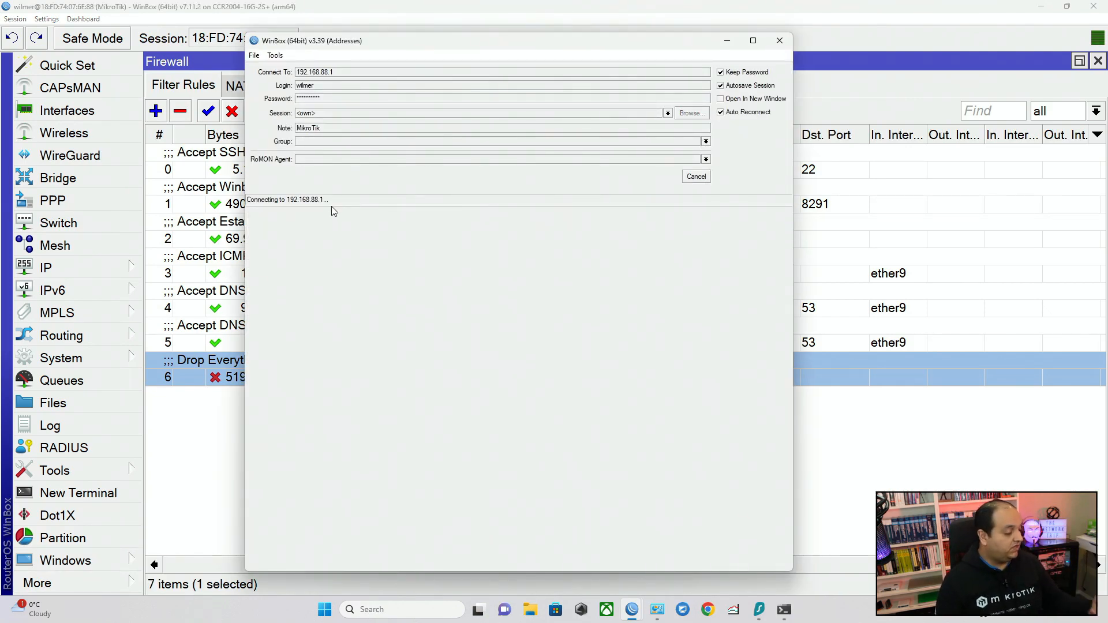
{"action": "left_click", "coordinate": [701, 176]}
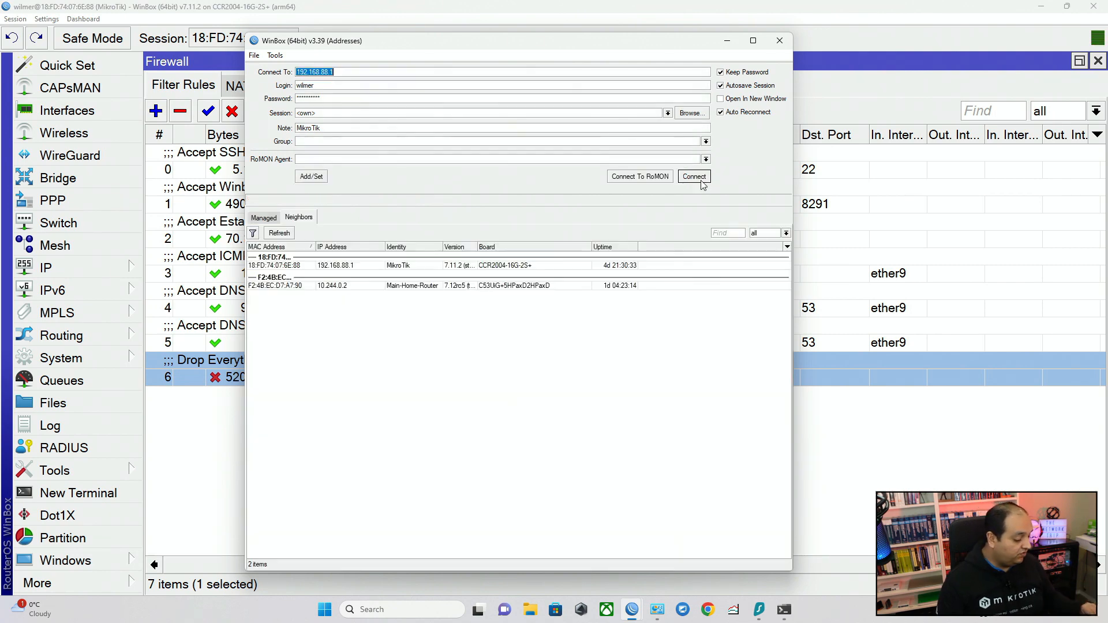
Switch to the Command Prompt window used for SSH and rerun the previous SSH login to 192.168.88.1.
{"action": "mouse_move", "coordinate": [791, 614]}
{"action": "left_click", "coordinate": [831, 557]}
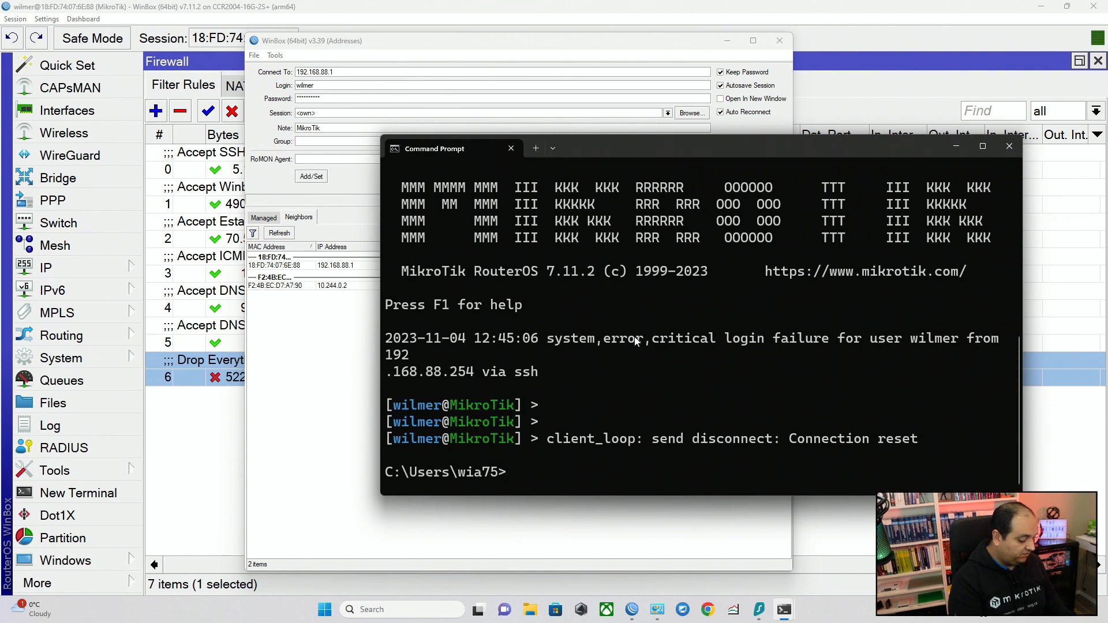
{"action": "key", "text": "Up"}
{"action": "key", "text": "Return"}
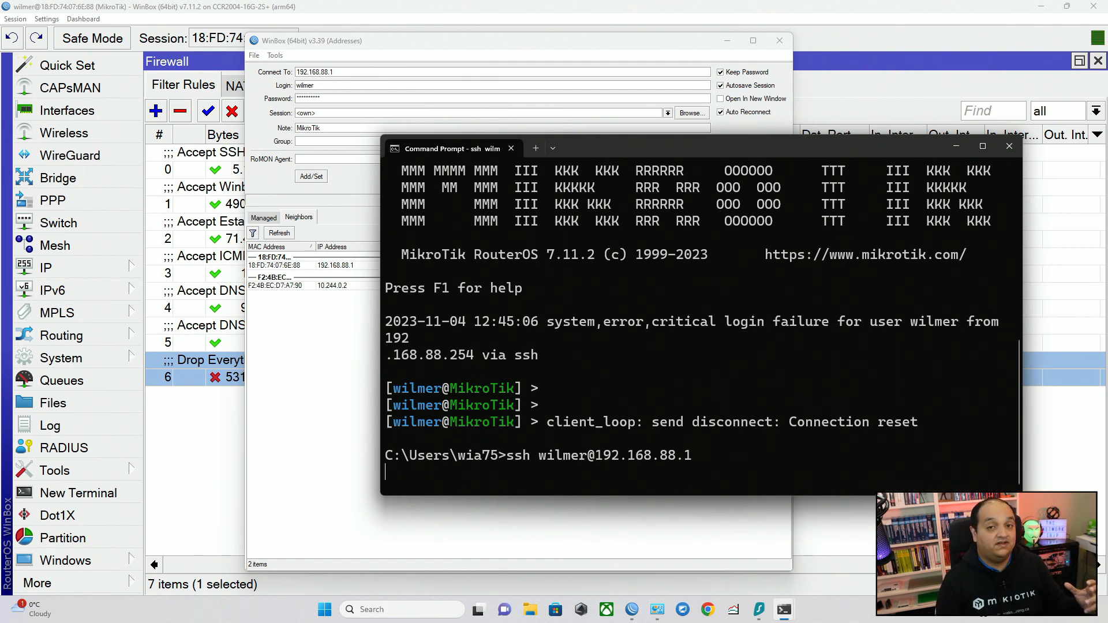
Return to the router's firewall filter rules and select the Accept SSH, Accept Winbox and Accept Established and Related rules for review.
{"action": "left_click", "coordinate": [245, 171]}
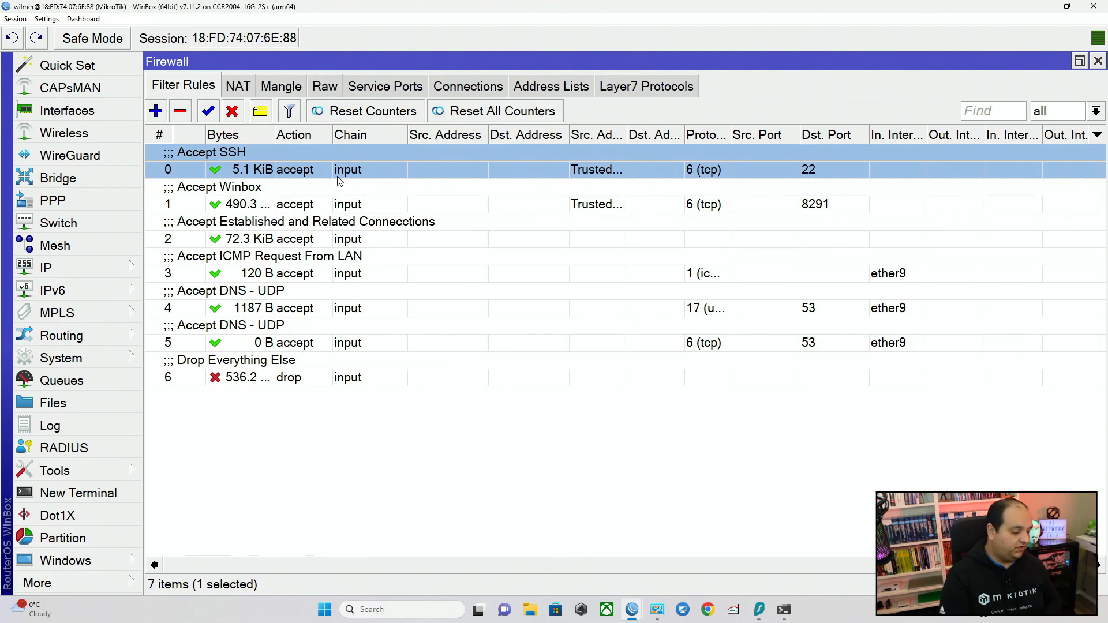
{"action": "key", "text": "shift+Down"}
{"action": "key", "text": "shift+Down"}
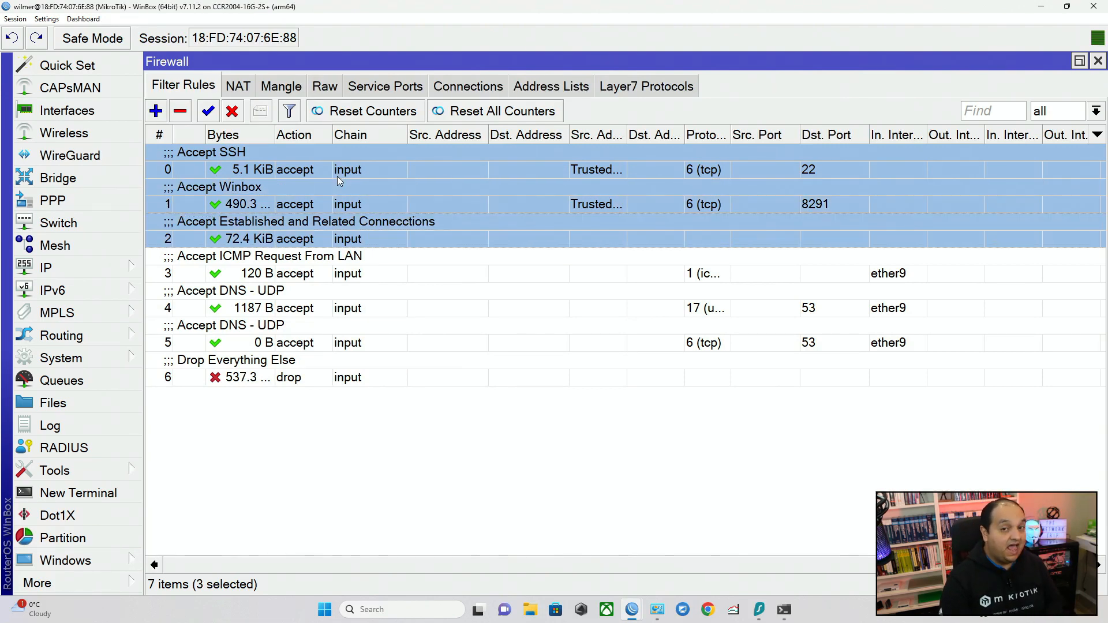